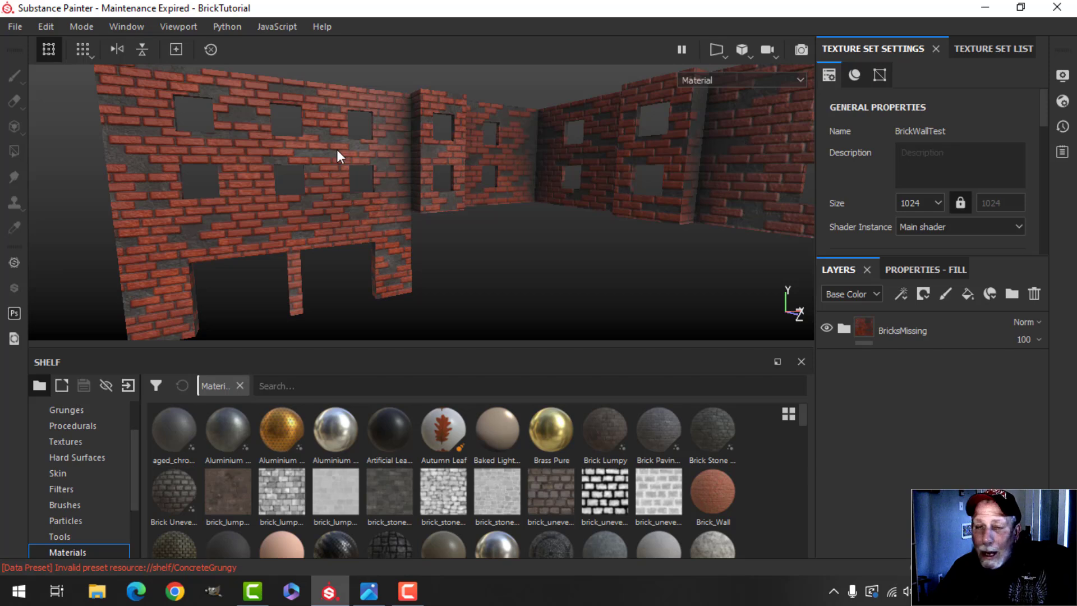
Step: Hide the BricksMissing layer folder so the building walls show without any texture
{"action": "left_click", "coordinate": [862, 327]}
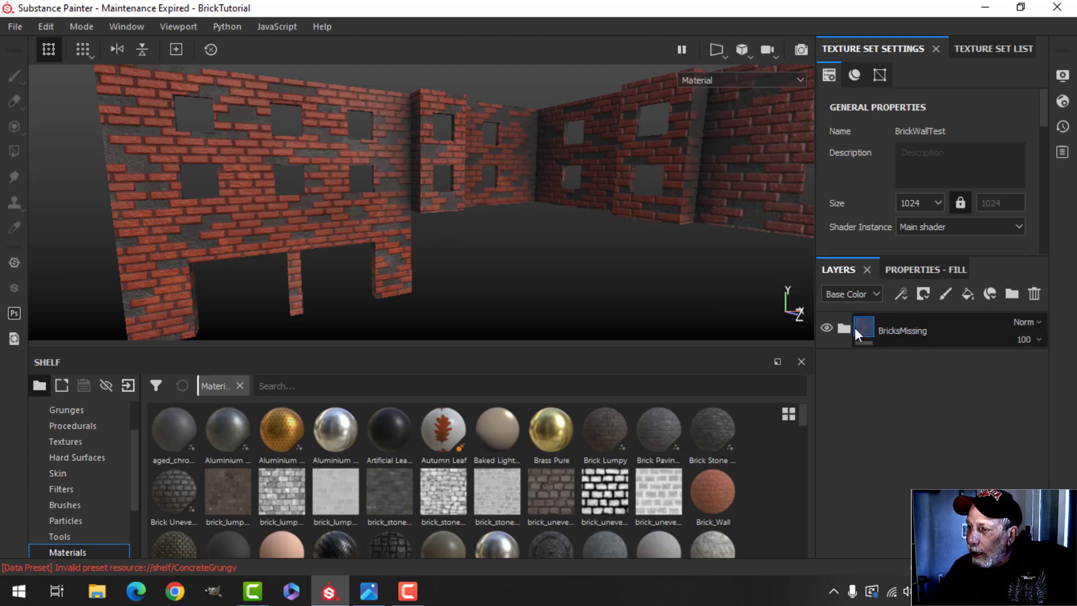
{"action": "scroll", "coordinate": [382, 237], "scroll_direction": "up", "scroll_amount": 4}
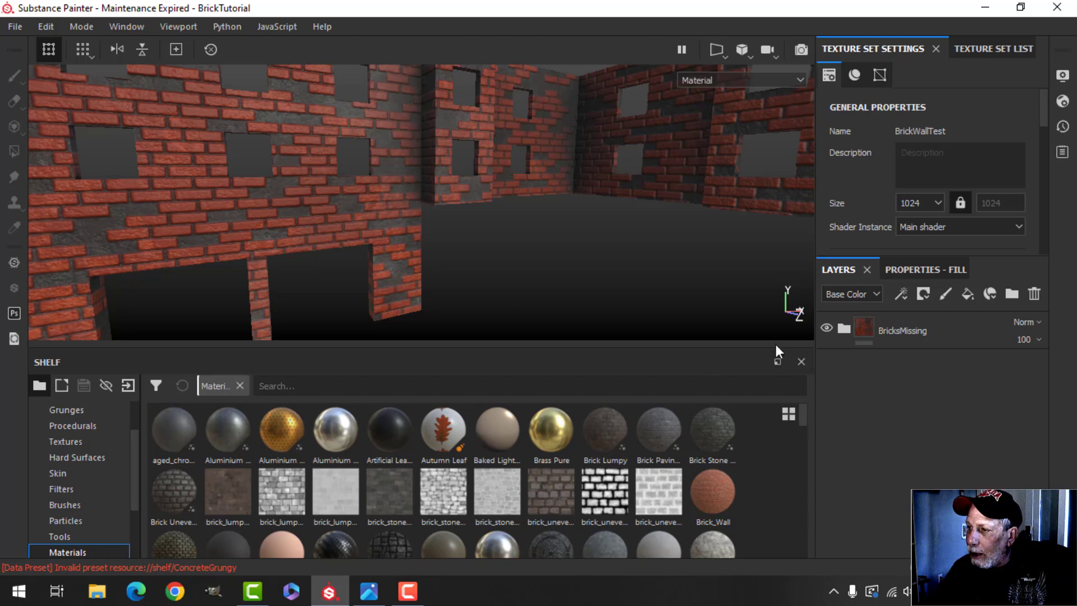
{"action": "left_click", "coordinate": [825, 327]}
{"action": "scroll", "coordinate": [442, 262], "scroll_direction": "down", "scroll_amount": 3}
{"action": "middle_click_drag", "start_coordinate": [442, 261], "coordinate": [416, 250], "text": "alt"}
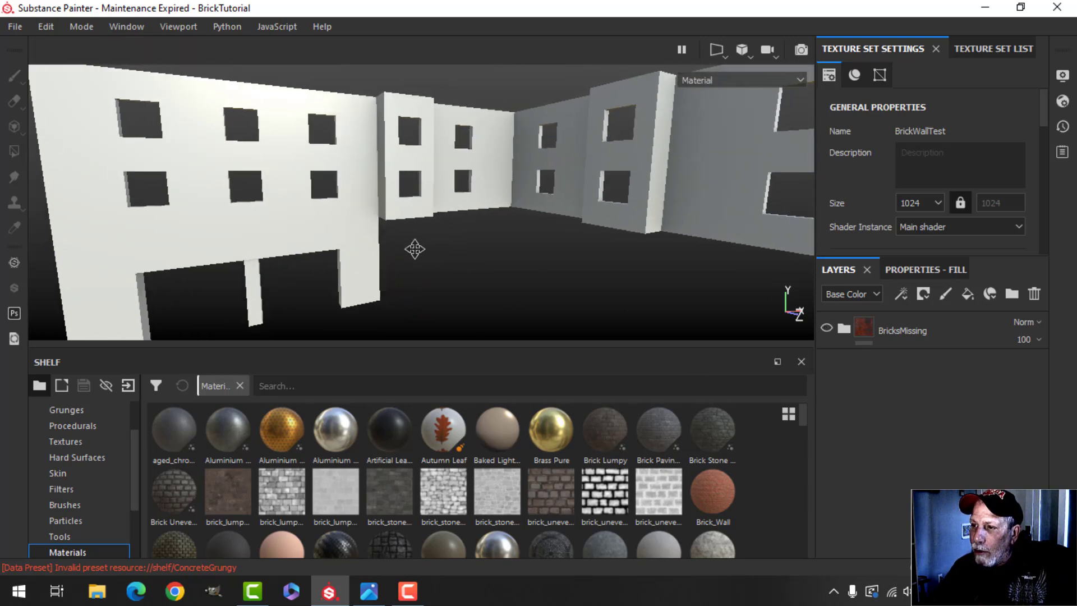
{"action": "left_click_drag", "start_coordinate": [415, 248], "coordinate": [464, 245], "text": "alt"}
Step: Activate temporal anti-aliasing with 16 accumulations in the viewport's camera display settings
{"action": "left_click", "coordinate": [1062, 75]}
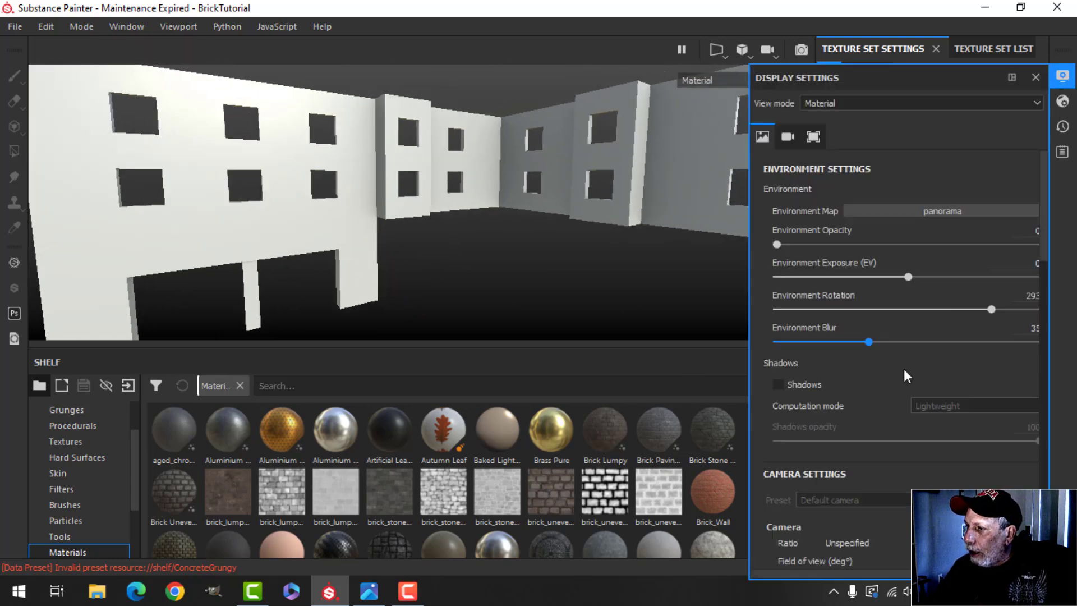
{"action": "scroll", "coordinate": [907, 376], "scroll_direction": "down", "scroll_amount": 4}
{"action": "scroll", "coordinate": [823, 385], "scroll_direction": "up", "scroll_amount": 4}
{"action": "scroll", "coordinate": [823, 383], "scroll_direction": "down", "scroll_amount": 6}
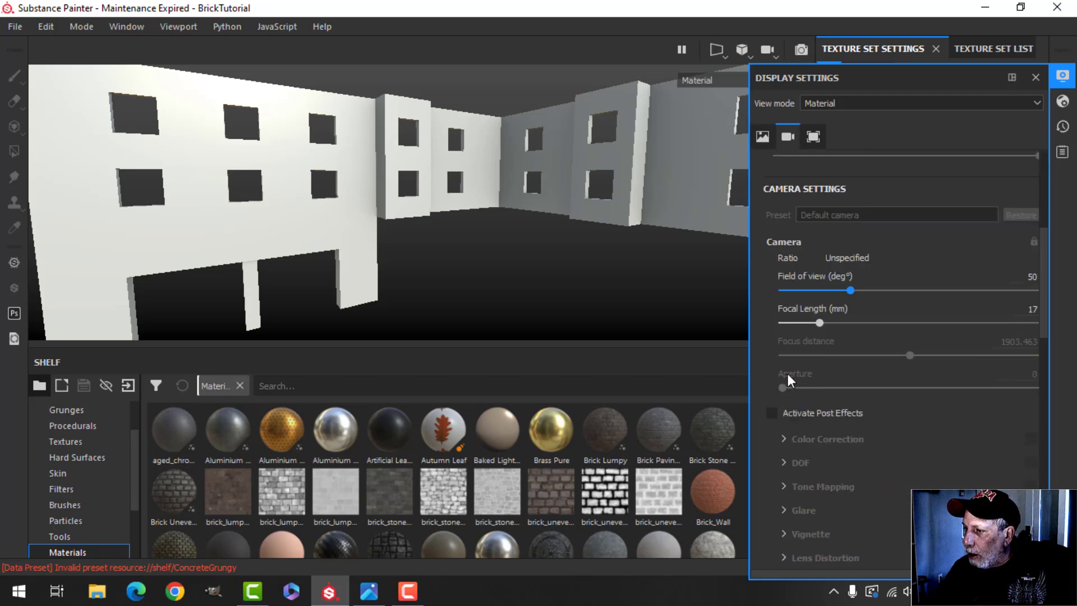
{"action": "scroll", "coordinate": [789, 381], "scroll_direction": "down", "scroll_amount": 6}
{"action": "left_click", "coordinate": [773, 419]}
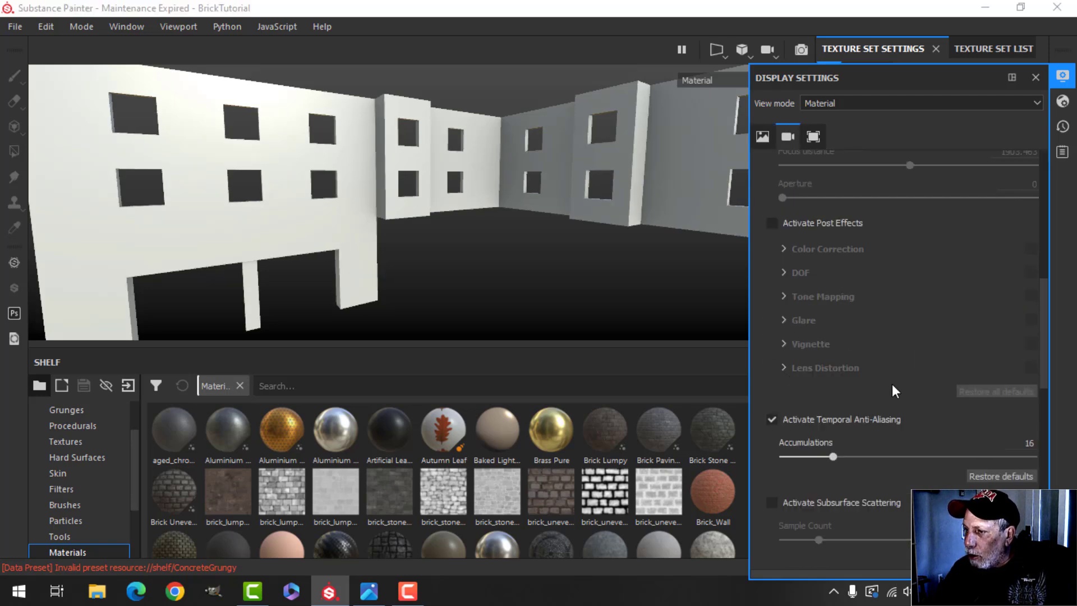
{"action": "left_click", "coordinate": [1063, 75]}
Step: Search the materials for "conc" and add the Concrete Simple material as a layer below the BricksMissing folder
{"action": "left_click_drag", "start_coordinate": [395, 221], "coordinate": [490, 227], "text": "alt"}
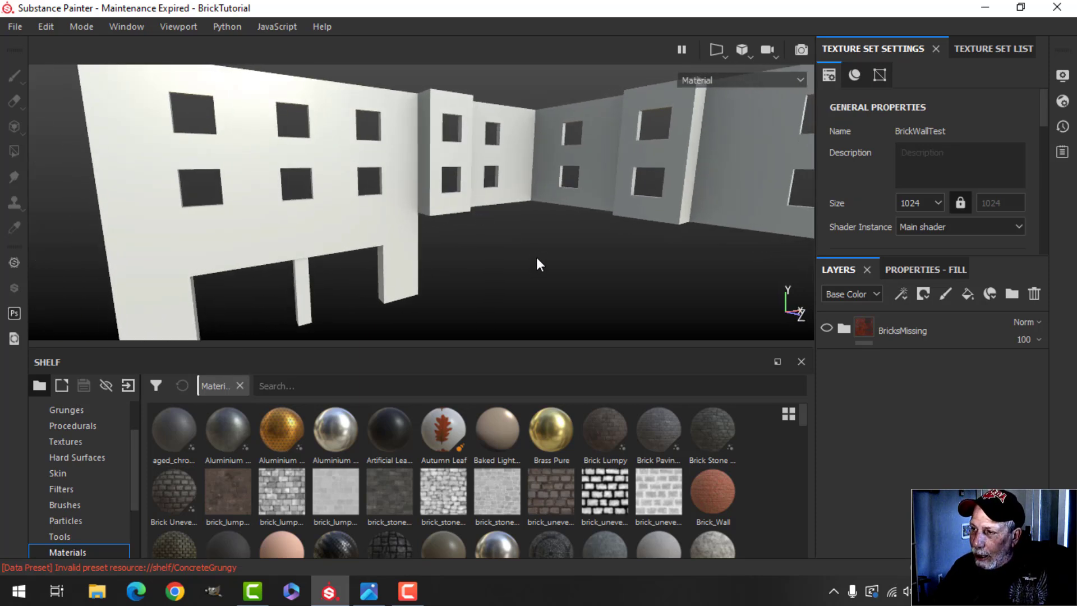
{"action": "left_click_drag", "start_coordinate": [537, 258], "coordinate": [481, 272], "text": "alt"}
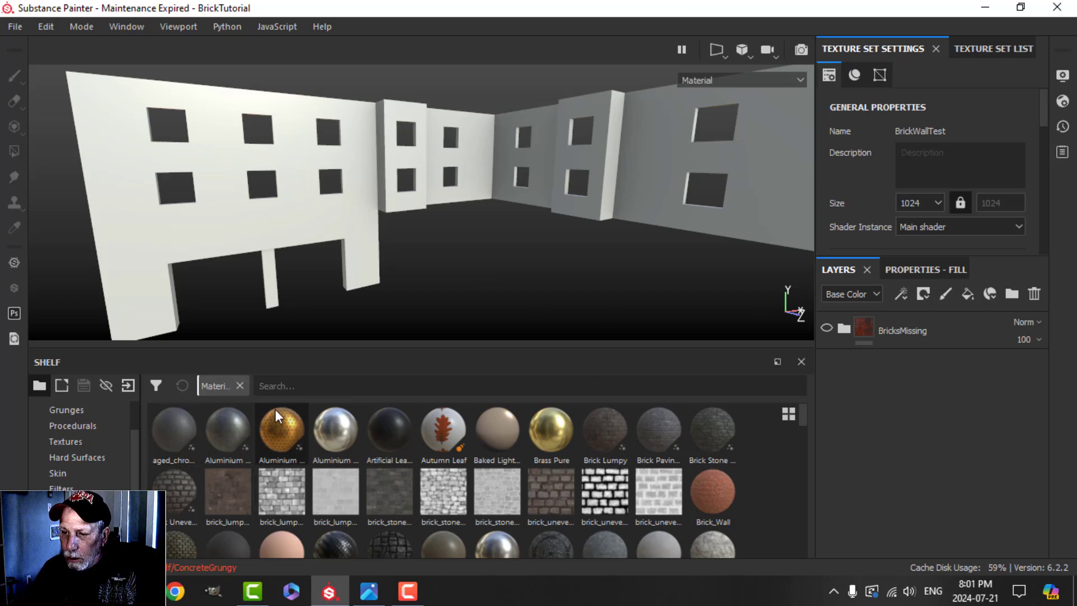
{"action": "left_click", "coordinate": [318, 387]}
{"action": "type", "text": "conc"}
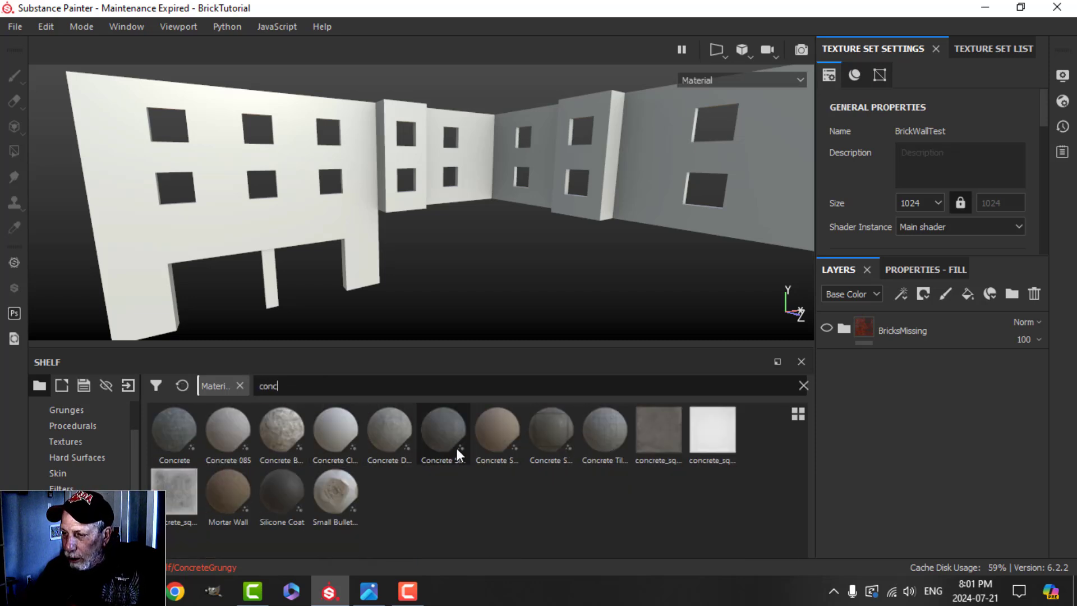
{"action": "left_click_drag", "start_coordinate": [451, 436], "coordinate": [914, 418]}
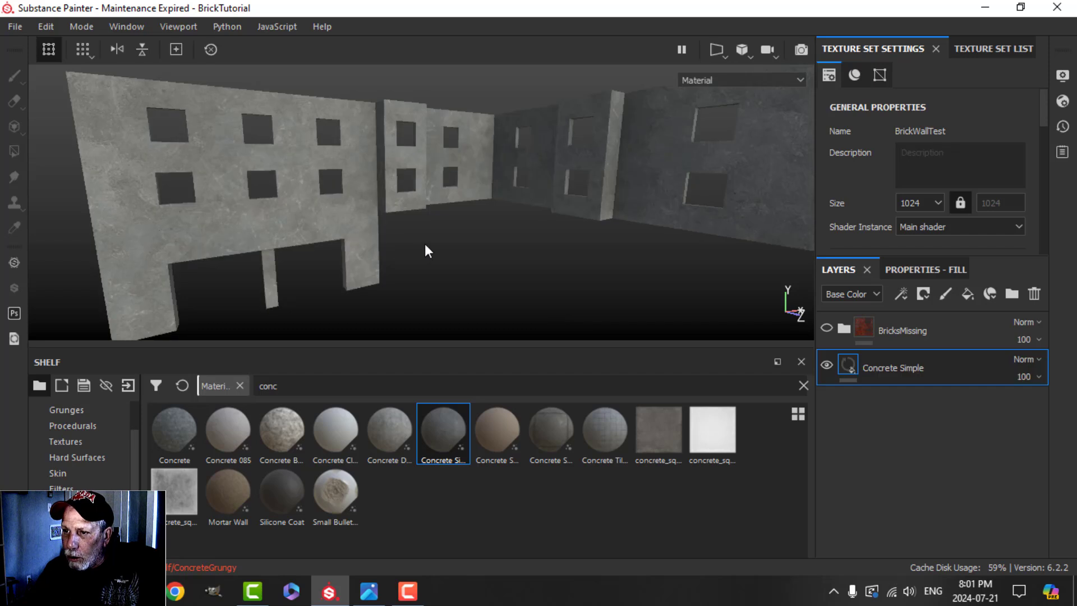
{"action": "mouse_move", "coordinate": [426, 244]}
{"action": "left_mouse_down", "text": "alt"}
{"action": "mouse_move", "coordinate": [449, 251]}
{"action": "mouse_move", "coordinate": [412, 224]}
{"action": "mouse_move", "coordinate": [476, 240]}
{"action": "mouse_move", "coordinate": [452, 247]}
{"action": "mouse_move", "coordinate": [472, 252]}
{"action": "mouse_move", "coordinate": [347, 266]}
{"action": "mouse_move", "coordinate": [434, 250]}
{"action": "left_mouse_up", "text": "alt"}
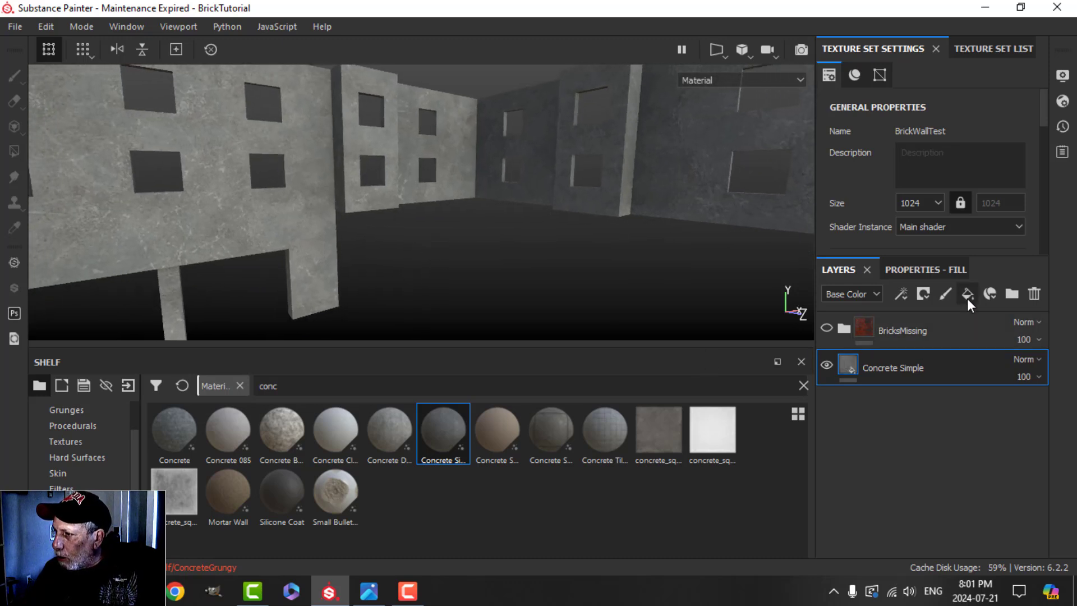
Step: Add a fill layer above Concrete Simple and set its base color to dark red (R 0.151, G 0.014, B 0.014)
{"action": "left_click", "coordinate": [931, 270]}
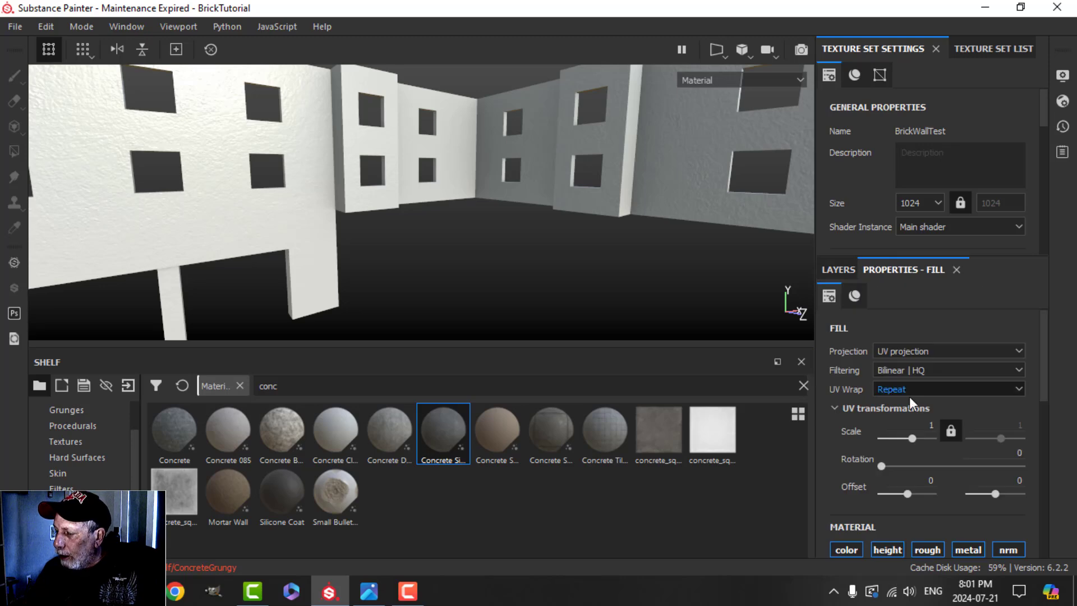
{"action": "scroll", "coordinate": [910, 396], "scroll_direction": "down", "scroll_amount": 3}
{"action": "scroll", "coordinate": [893, 472], "scroll_direction": "down", "scroll_amount": 3}
{"action": "left_click", "coordinate": [947, 420]}
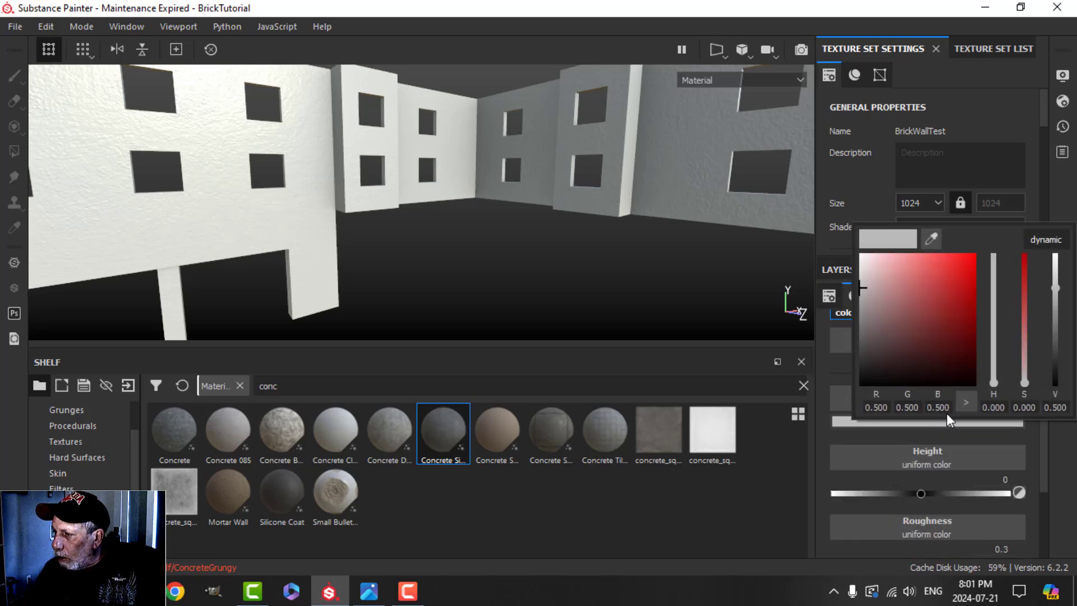
{"action": "left_click_drag", "start_coordinate": [941, 322], "coordinate": [936, 329]}
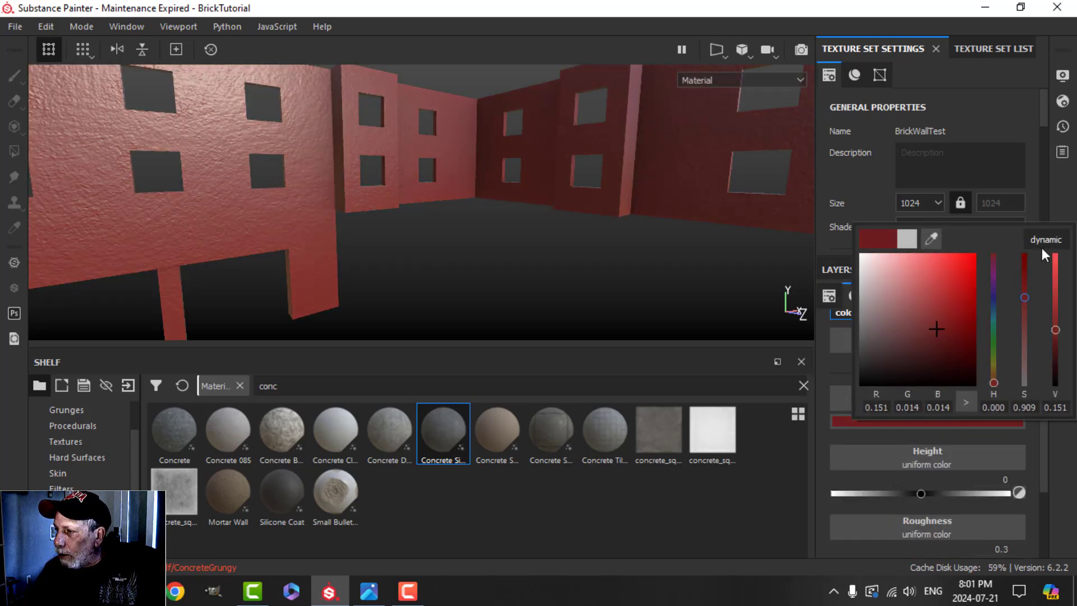
Step: Set the red fill layer's roughness to 0.5664 and height to 1, with its metal channel disabled
{"action": "scroll", "coordinate": [930, 422], "scroll_direction": "down", "scroll_amount": 3}
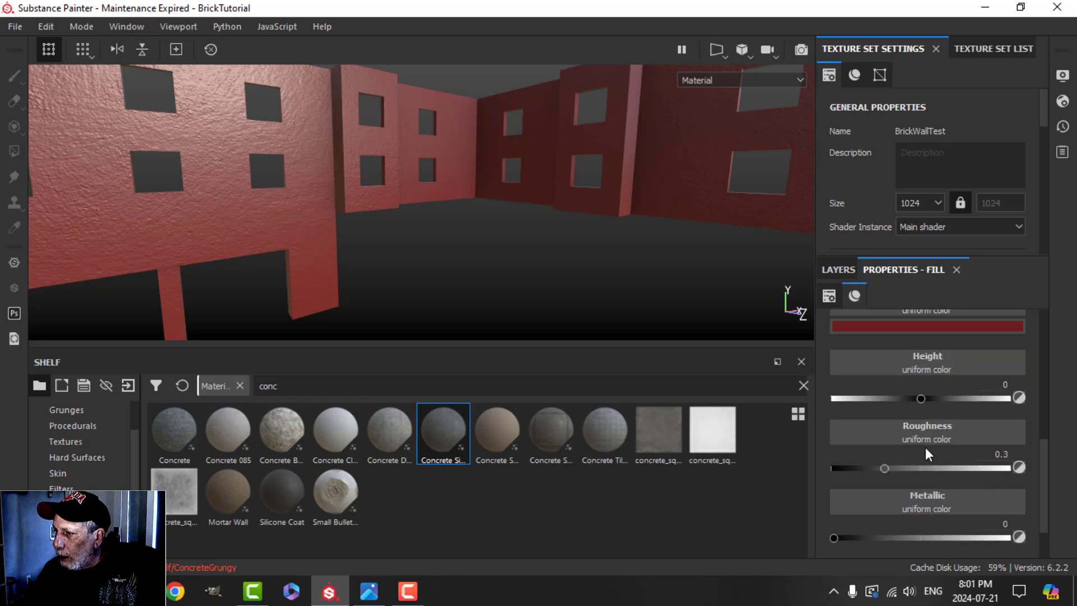
{"action": "left_click_drag", "start_coordinate": [892, 470], "coordinate": [932, 470]}
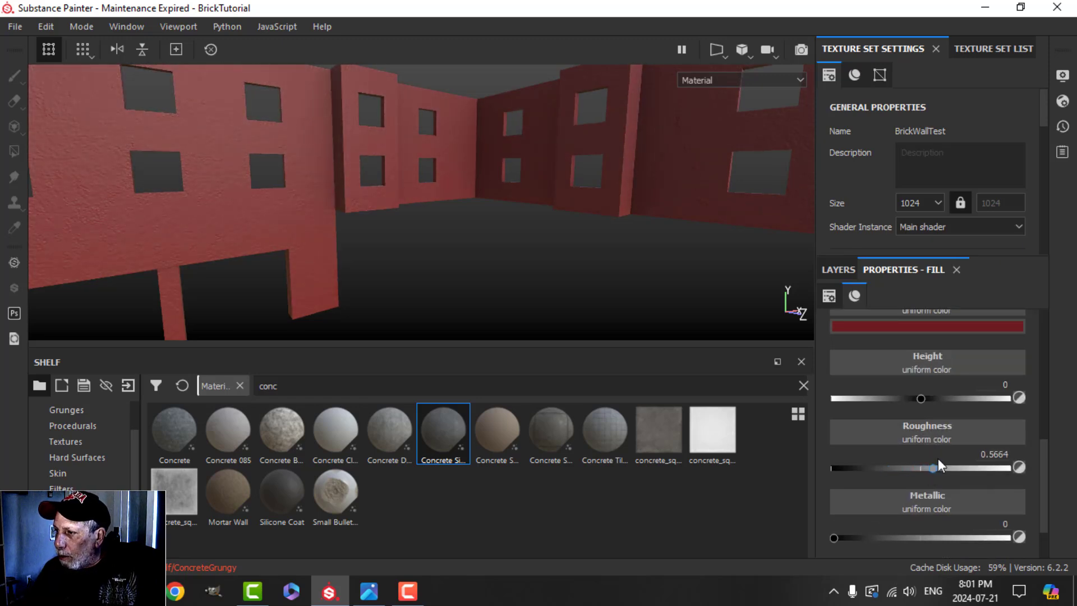
{"action": "left_click_drag", "start_coordinate": [927, 399], "coordinate": [1066, 401]}
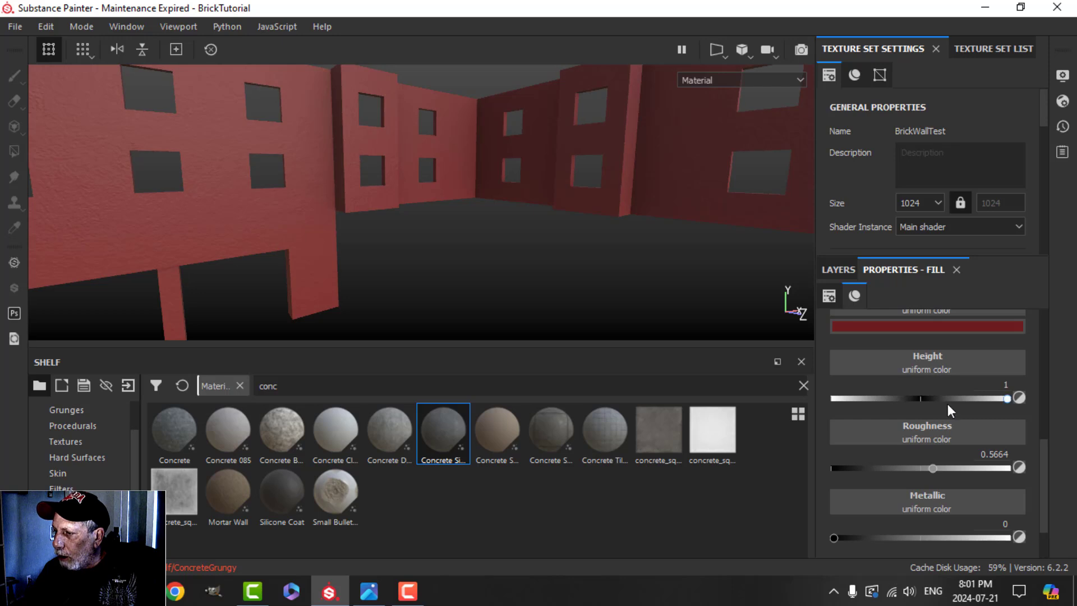
{"action": "scroll", "coordinate": [950, 464], "scroll_direction": "up", "scroll_amount": 3}
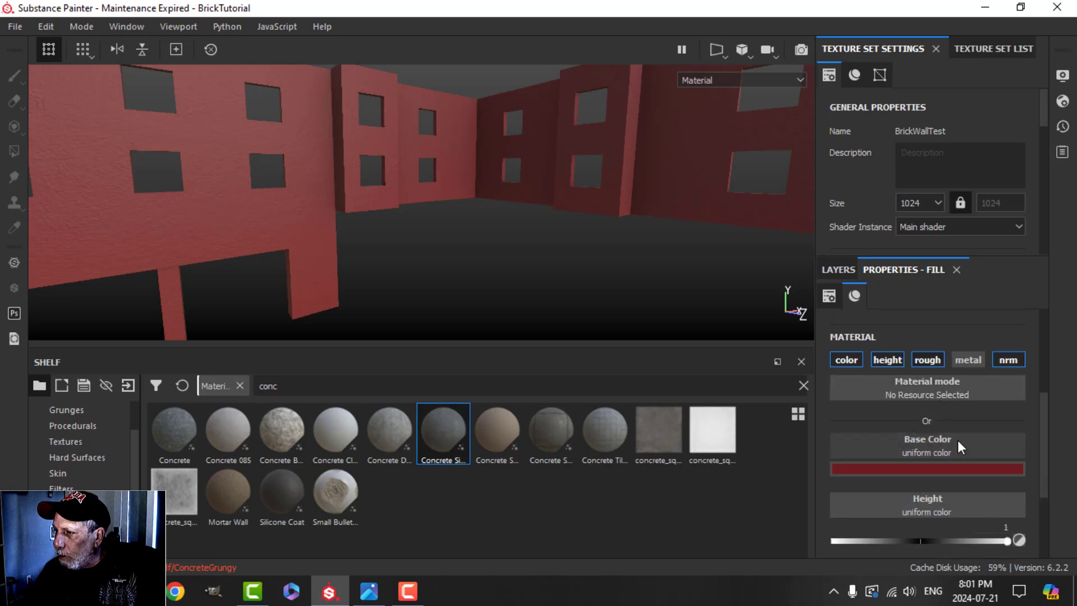
{"action": "scroll", "coordinate": [954, 404], "scroll_direction": "down", "scroll_amount": 1}
{"action": "scroll", "coordinate": [859, 449], "scroll_direction": "up", "scroll_amount": 2}
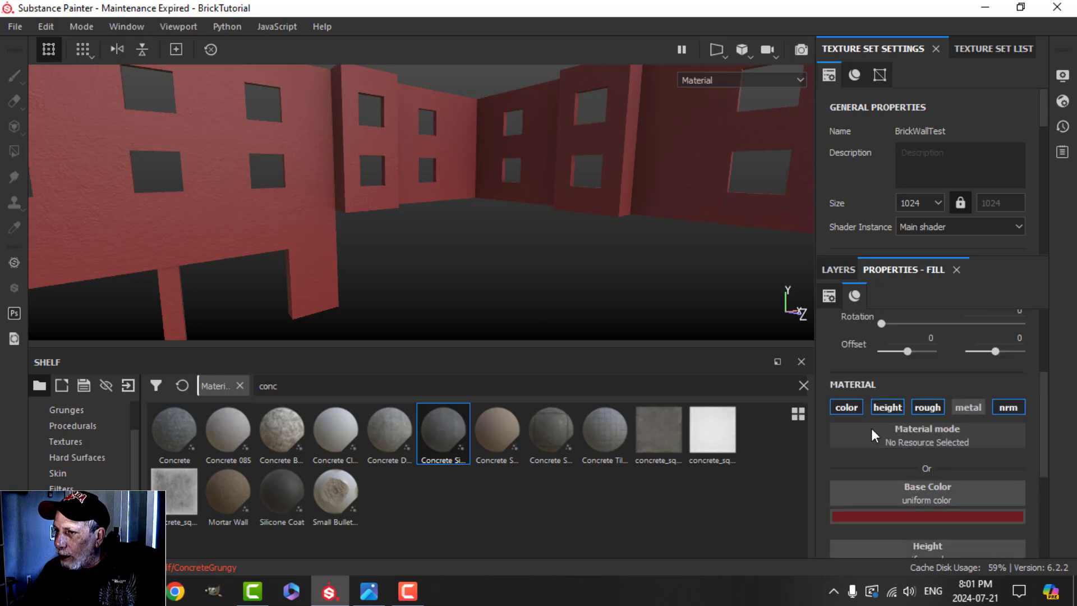
Step: Rename the red fill layer as Bricks
{"action": "left_click_drag", "start_coordinate": [432, 290], "coordinate": [501, 274], "text": "alt"}
{"action": "left_click", "coordinate": [836, 270]}
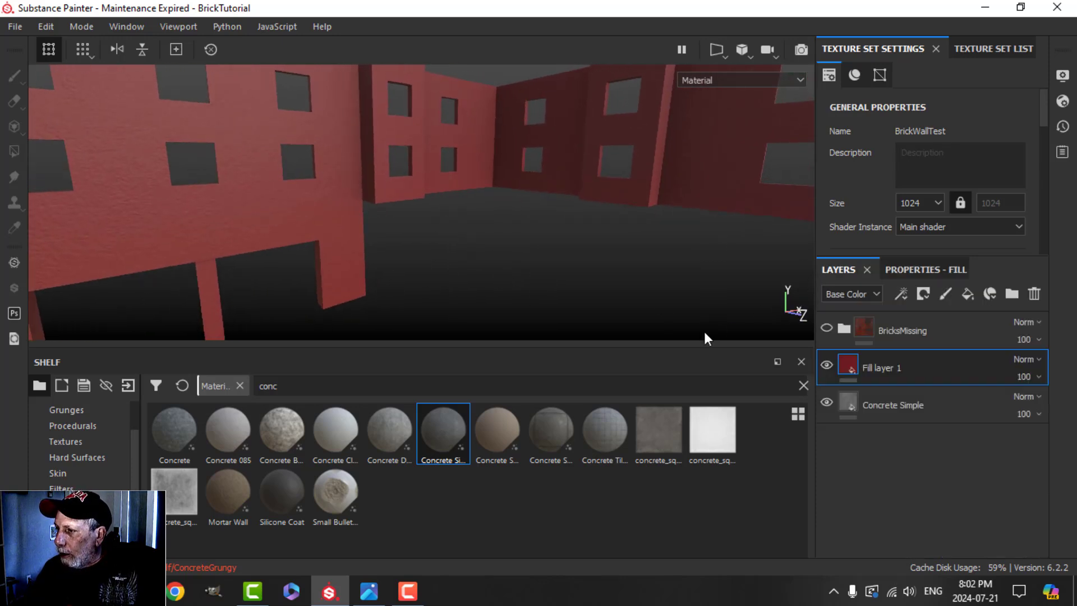
{"action": "double_click", "coordinate": [887, 368]}
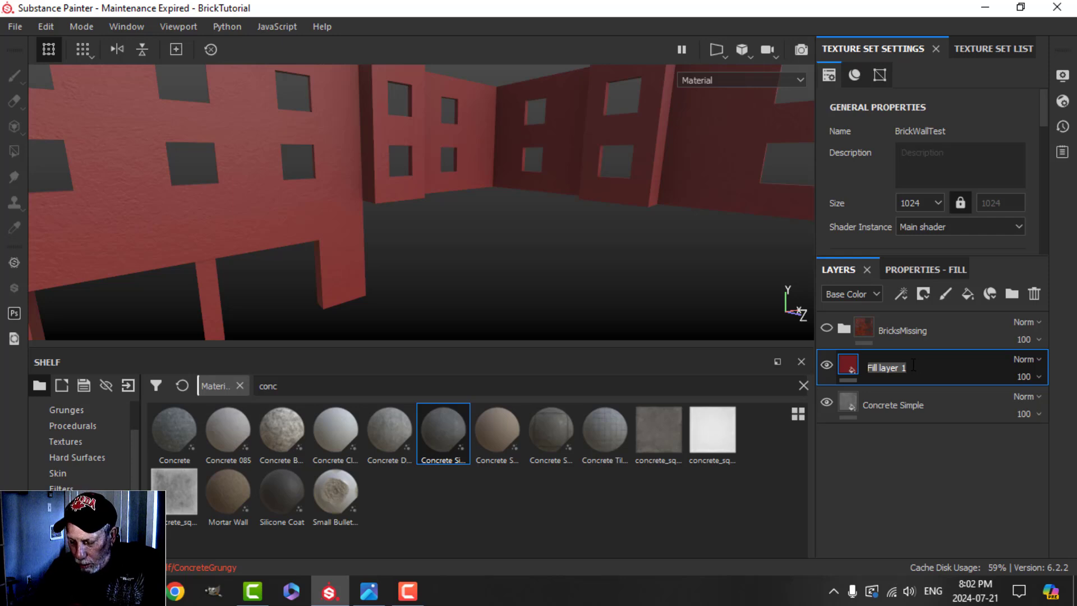
{"action": "type", "text": "Bricks"}
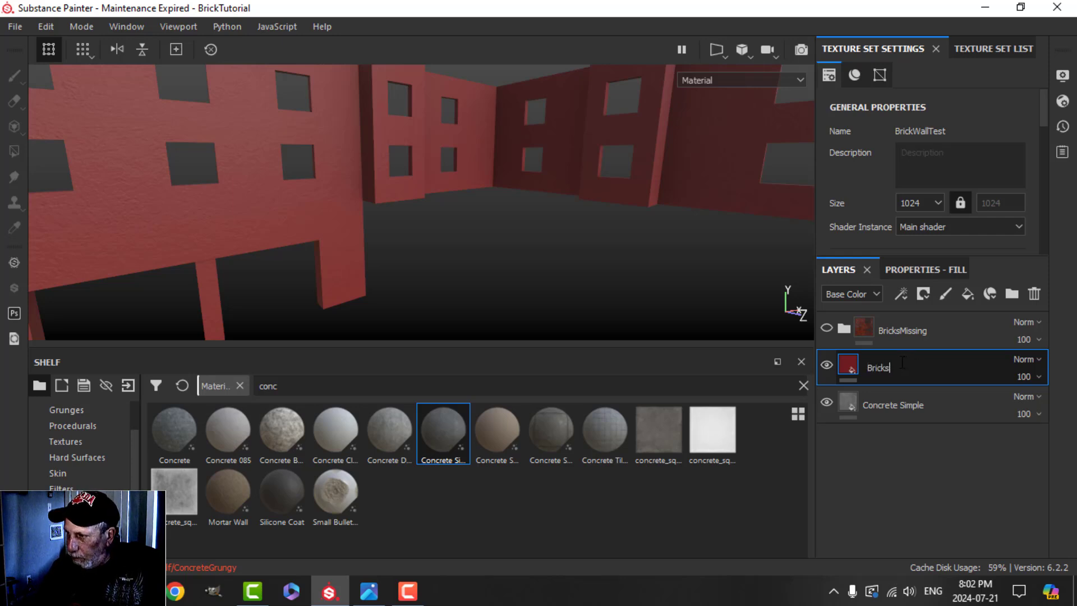
{"action": "key", "text": "Return"}
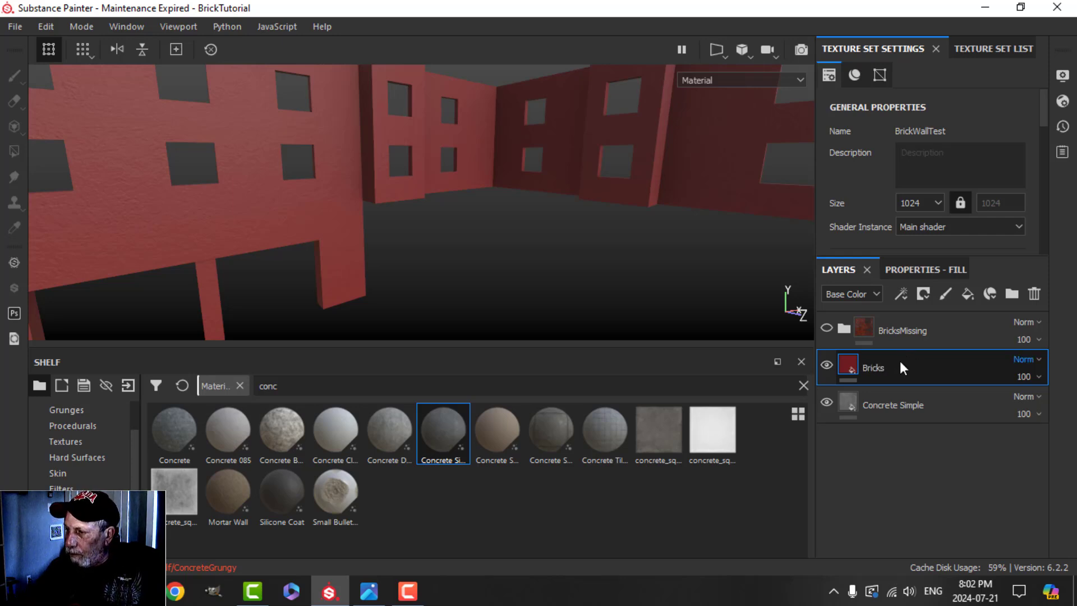
Step: Add a black mask to the Bricks layer
{"action": "middle_click_drag", "start_coordinate": [357, 238], "coordinate": [371, 238]}
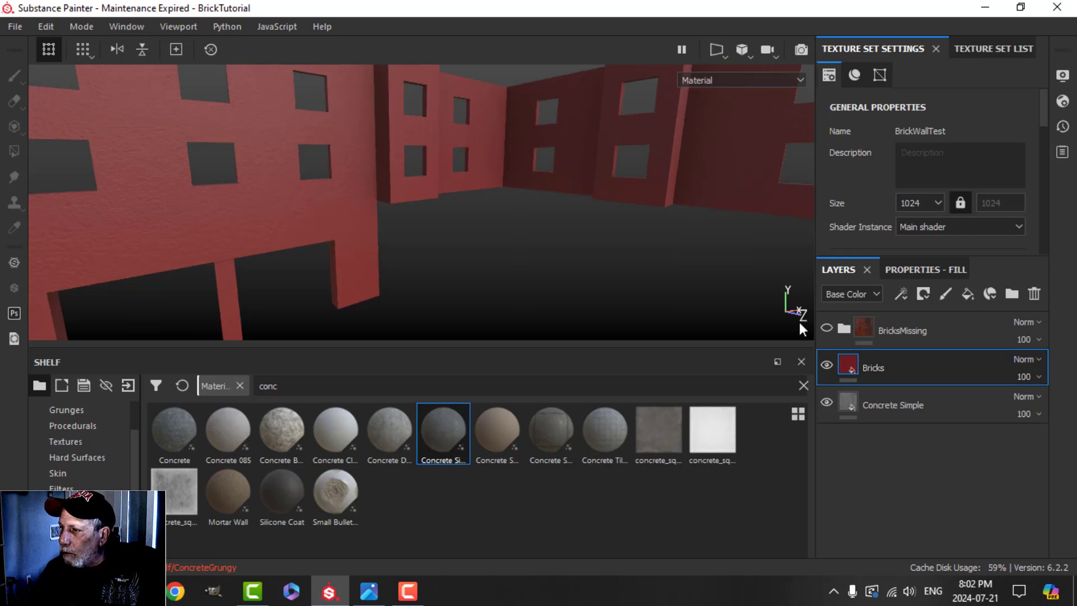
{"action": "middle_click_drag", "start_coordinate": [428, 262], "coordinate": [404, 253]}
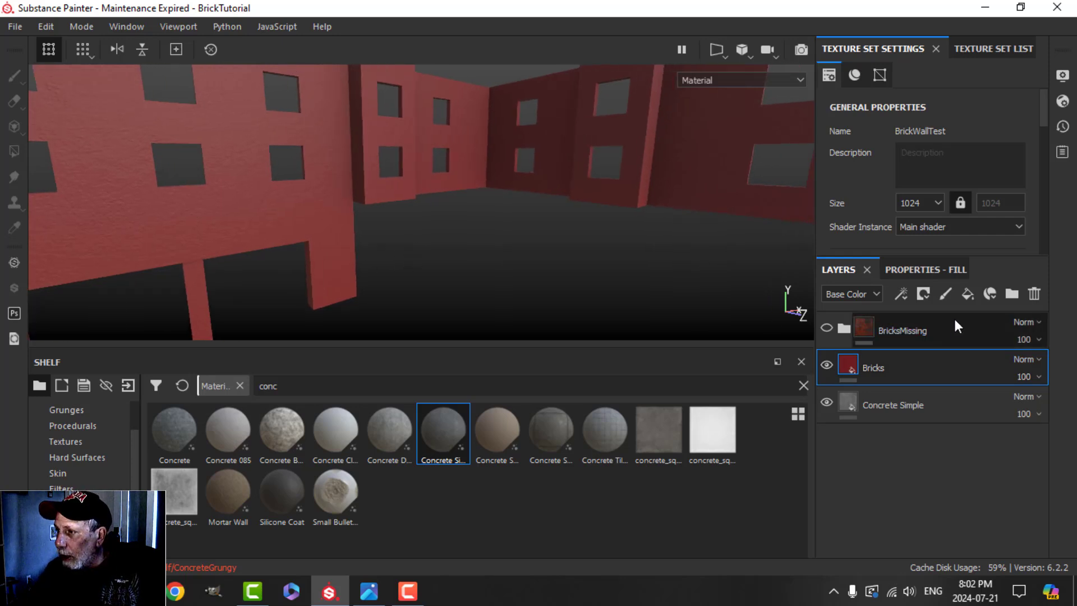
{"action": "left_click", "coordinate": [924, 292]}
{"action": "left_click", "coordinate": [946, 330]}
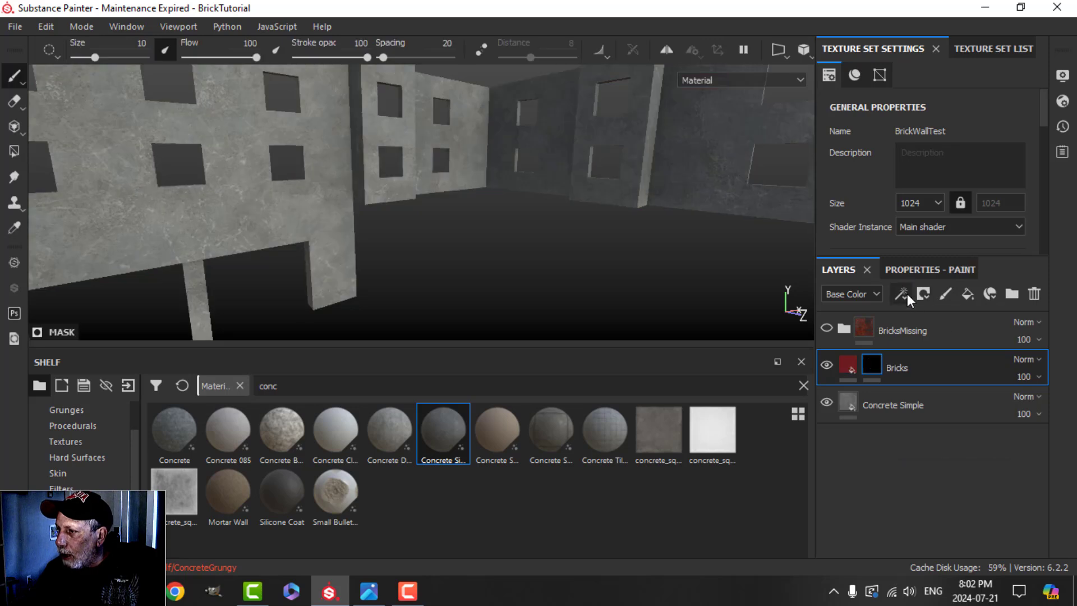
Step: Add a fill effect to the Bricks mask and assign the Brick generator as its grayscale source
{"action": "left_click", "coordinate": [904, 294]}
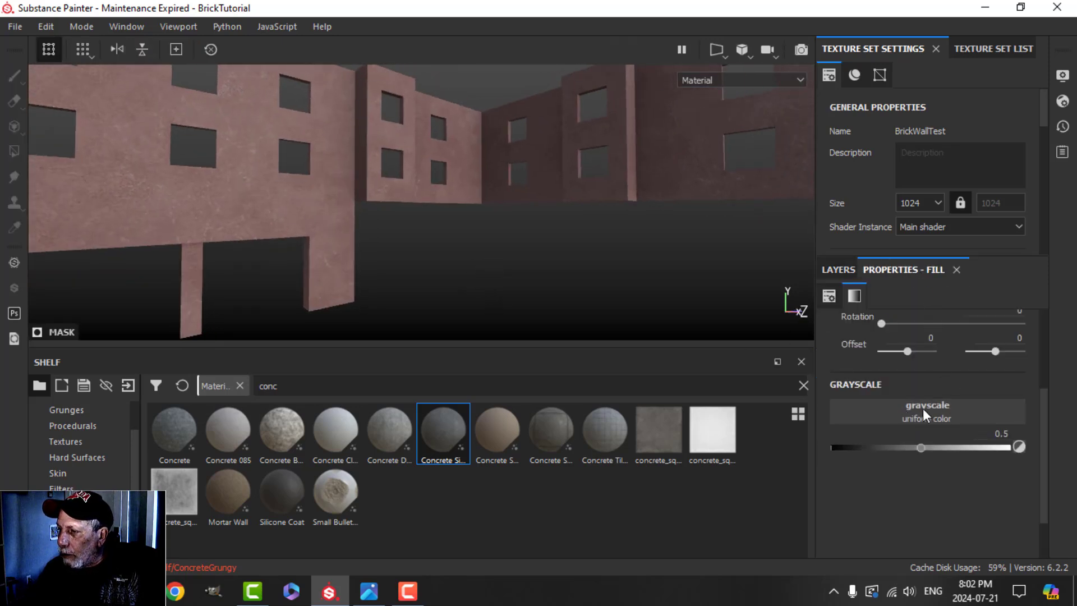
{"action": "left_click", "coordinate": [933, 409]}
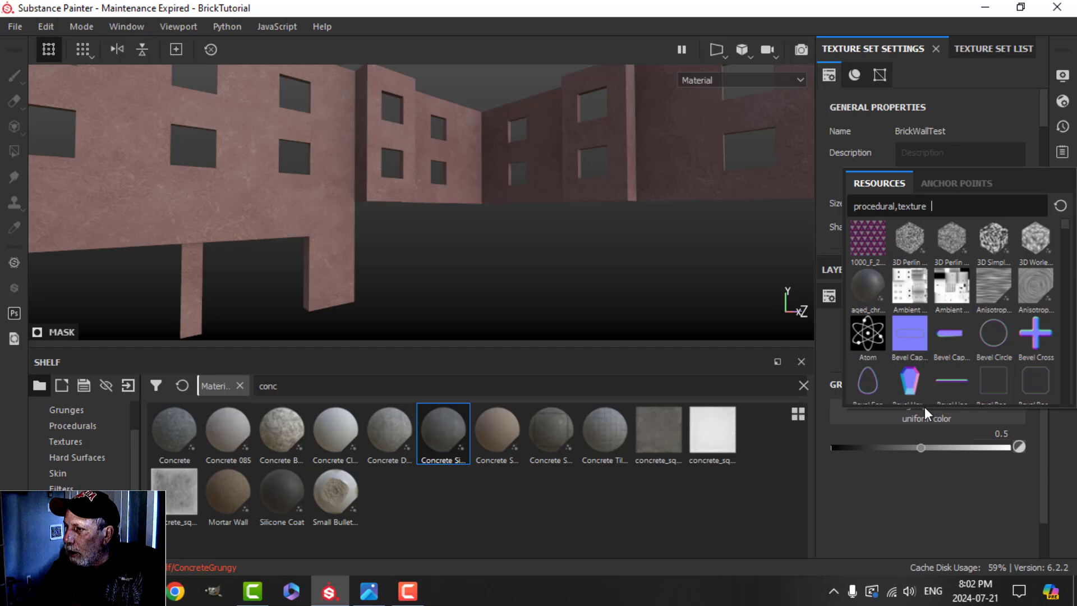
{"action": "type", "text": "brick"}
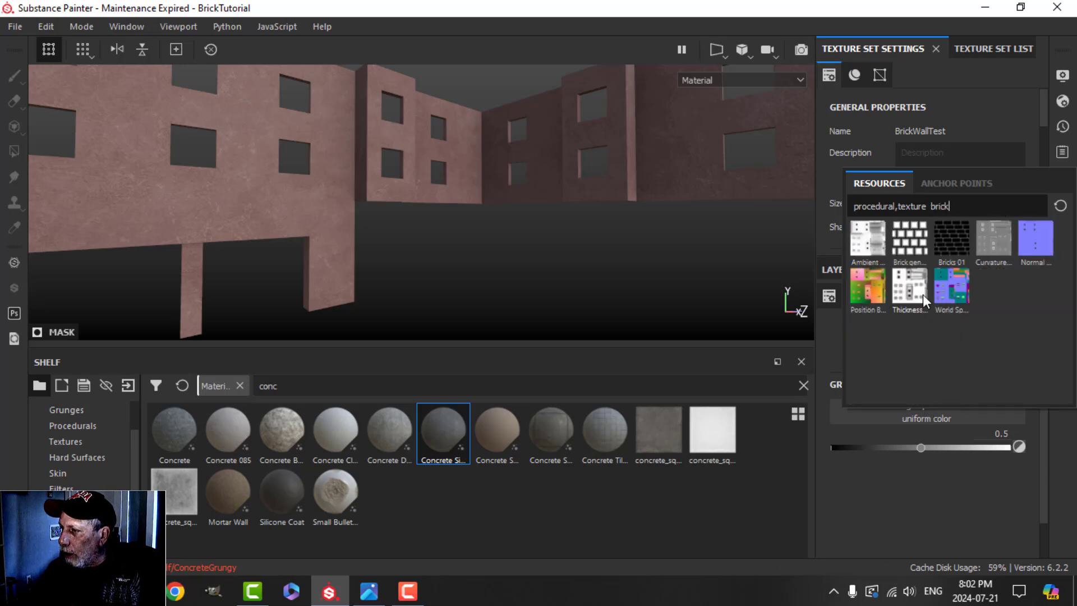
{"action": "left_click", "coordinate": [913, 245]}
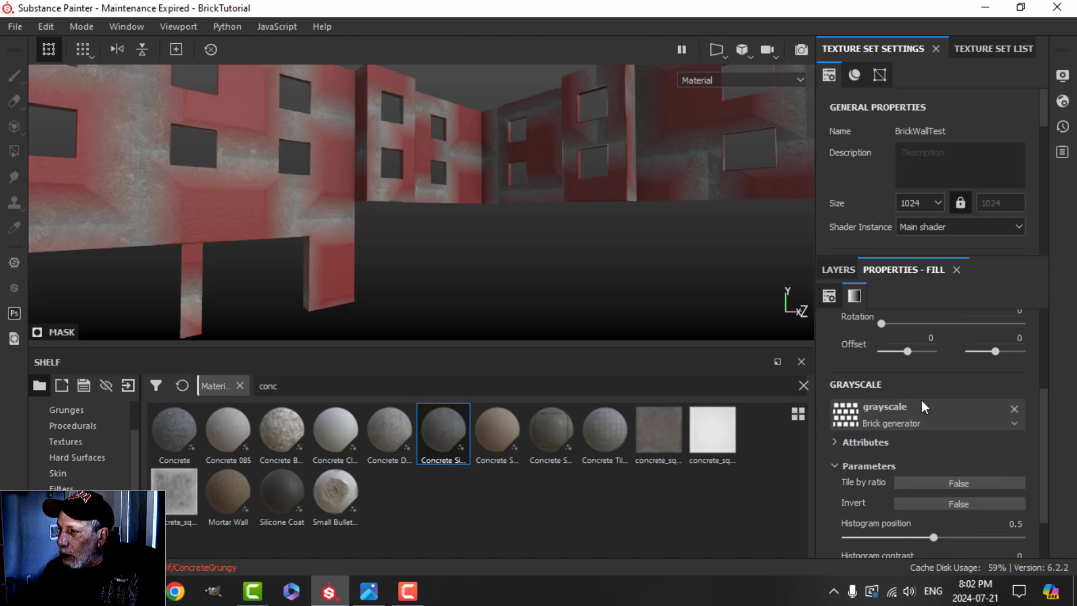
Step: Switch the mask fill to Tri-planar projection and set its hardness to 0.86
{"action": "scroll", "coordinate": [922, 399], "scroll_direction": "up", "scroll_amount": 3}
{"action": "left_click", "coordinate": [915, 349]}
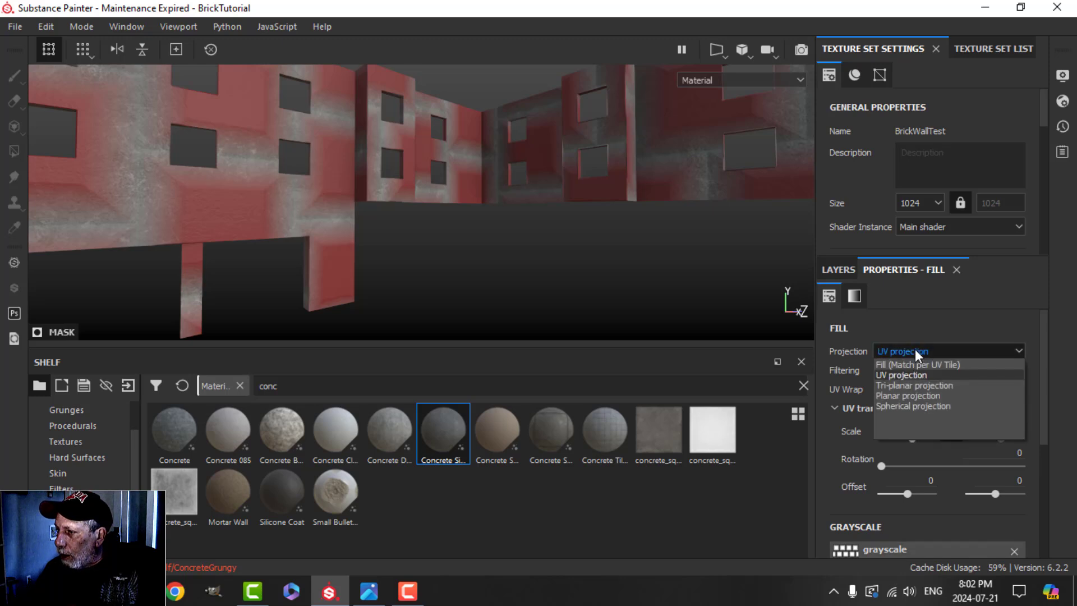
{"action": "left_click", "coordinate": [905, 385]}
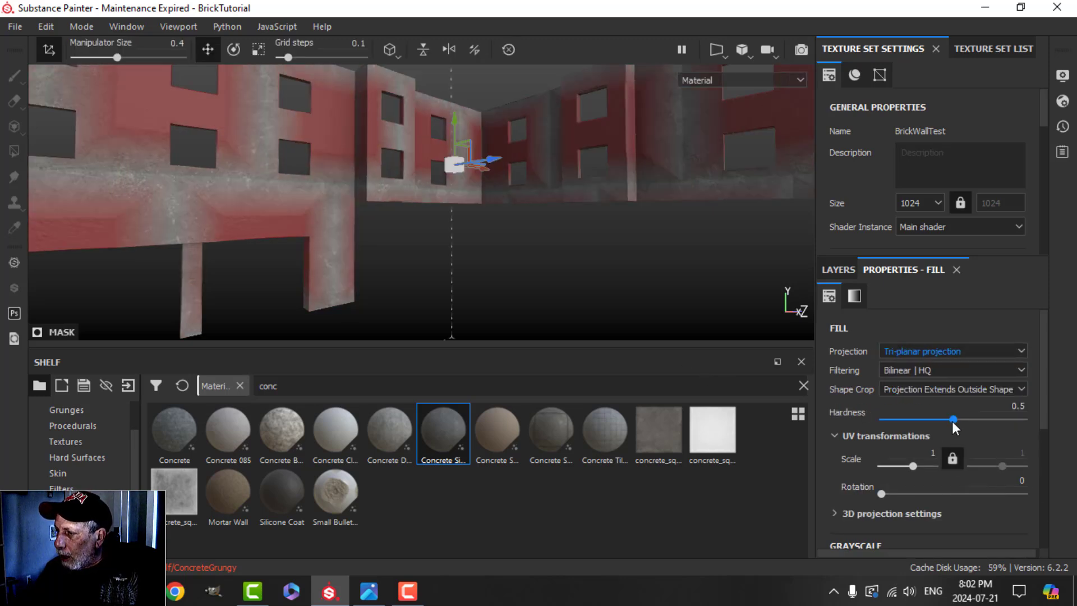
{"action": "left_click_drag", "start_coordinate": [953, 419], "coordinate": [1002, 425]}
Step: Set the Brick generator's histogram position to 0.91
{"action": "scroll", "coordinate": [932, 443], "scroll_direction": "down", "scroll_amount": 1}
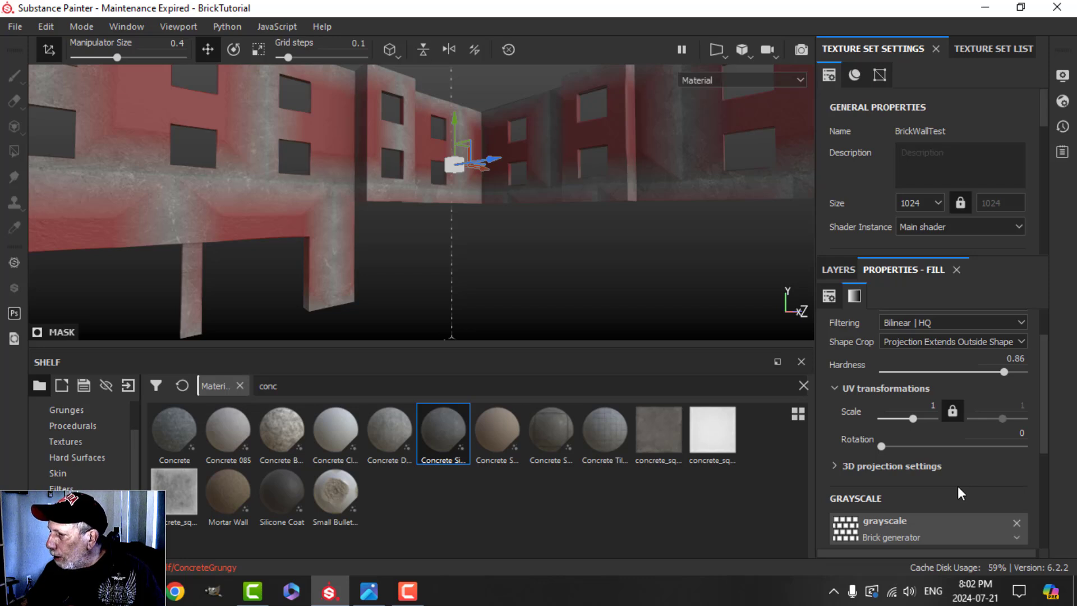
{"action": "scroll", "coordinate": [984, 465], "scroll_direction": "down", "scroll_amount": 5}
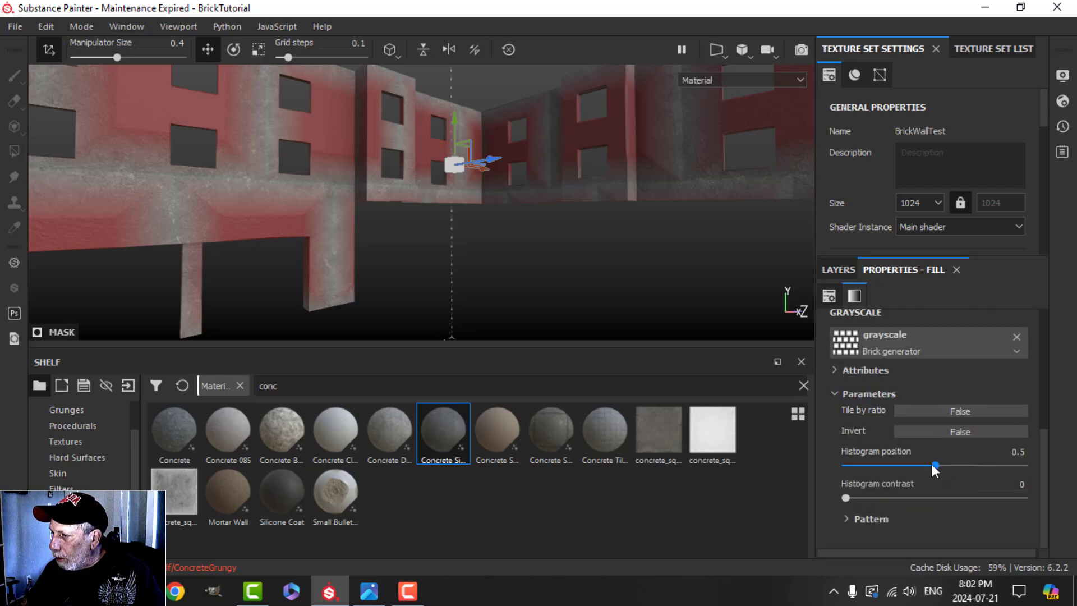
{"action": "left_click_drag", "start_coordinate": [934, 466], "coordinate": [1008, 474]}
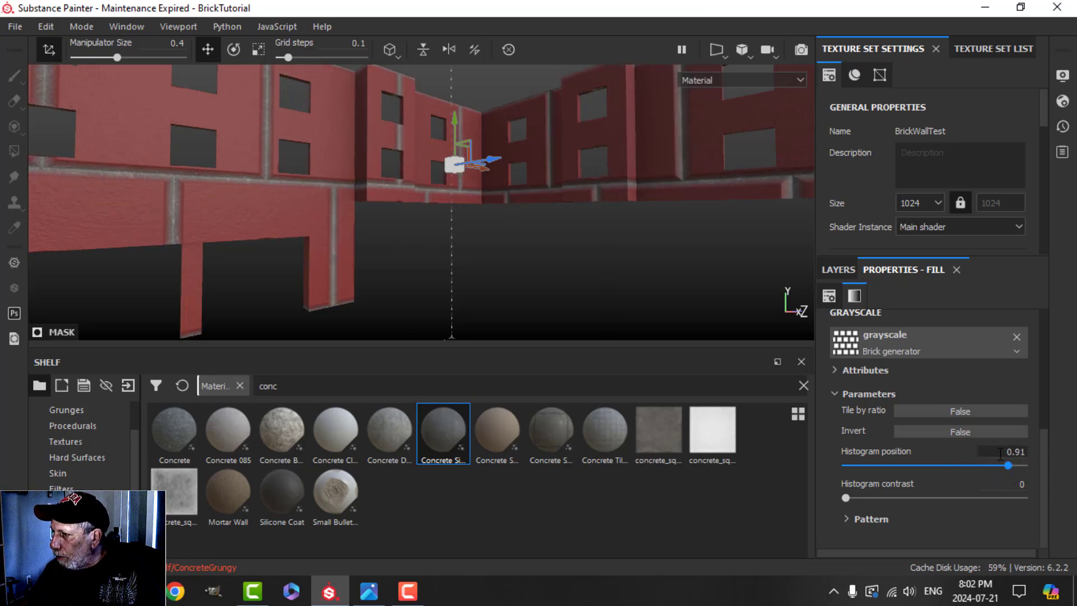
Step: Set the Brick generator's histogram position to 0.93 and its histogram contrast to 0.51
{"action": "type", "text": "0.9"}
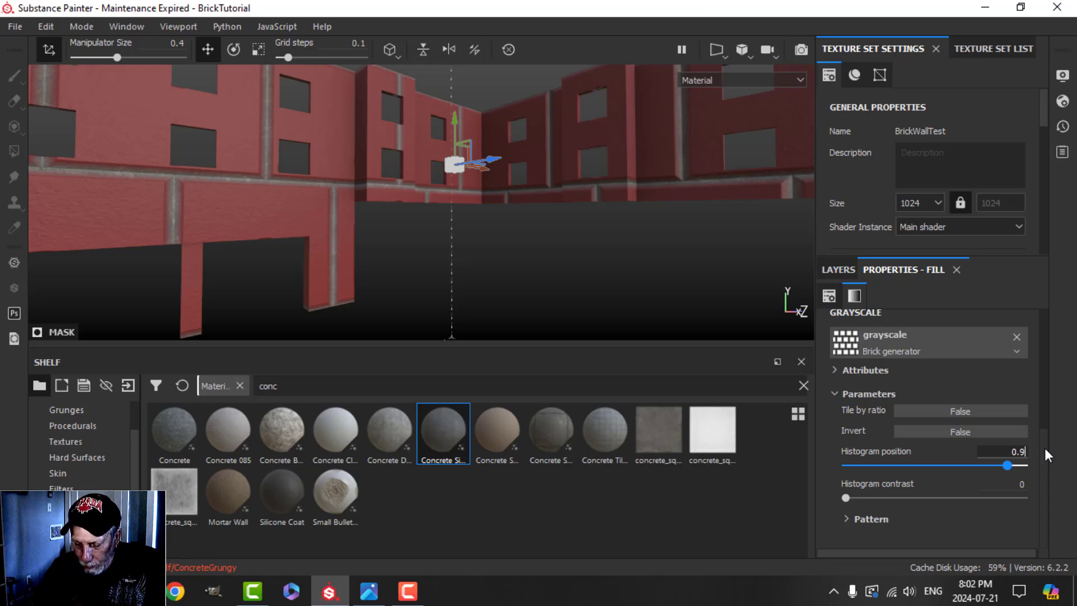
{"action": "type", "text": "3"}
{"action": "key", "text": "Return"}
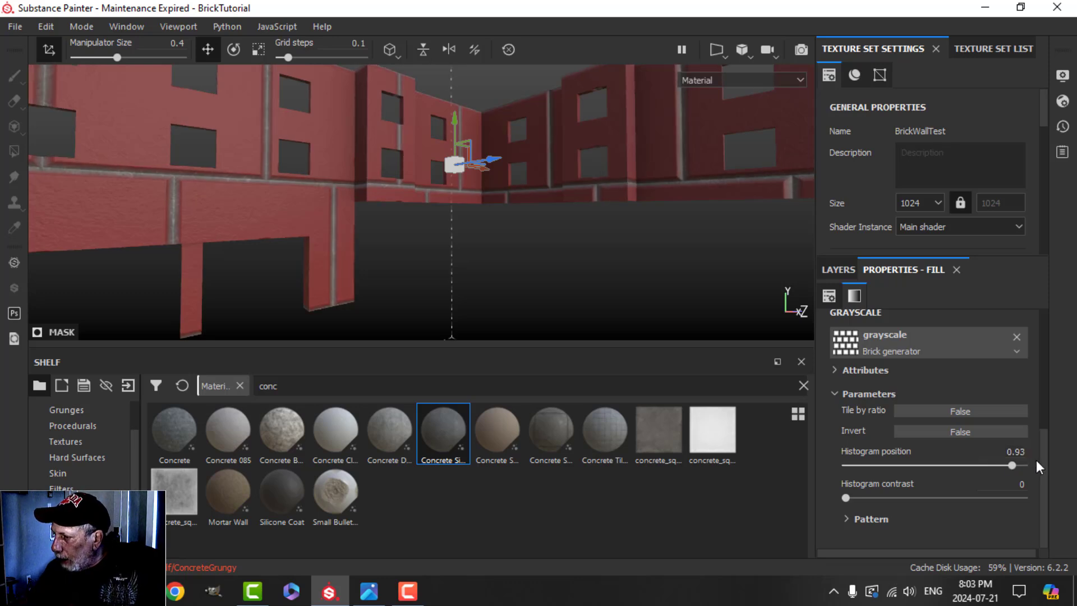
{"action": "left_click_drag", "start_coordinate": [843, 497], "coordinate": [936, 493]}
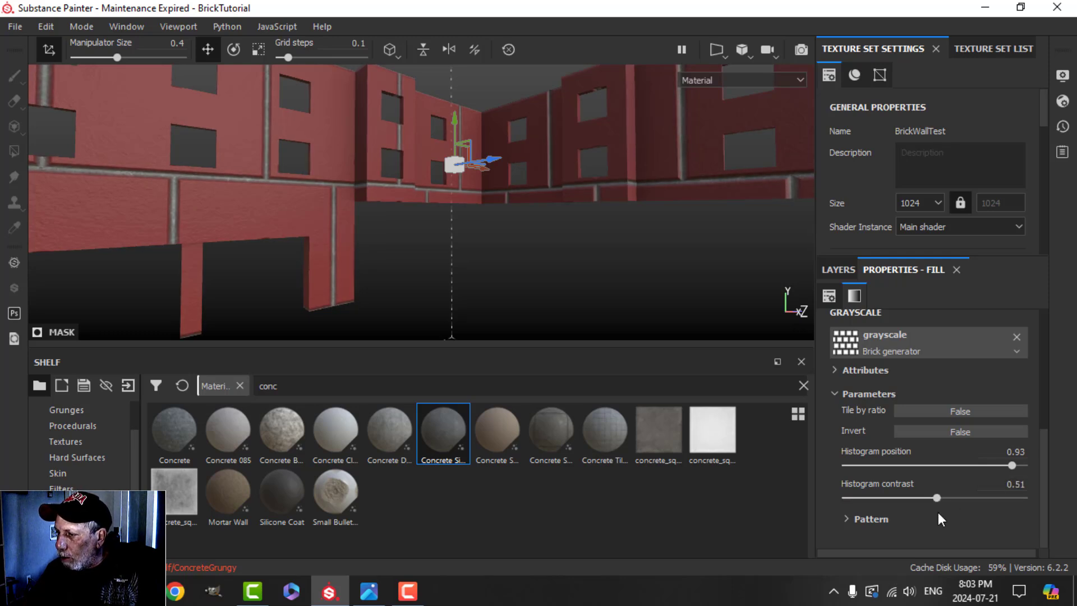
Step: Reveal the Brick generator's Pattern parameters and hide the projection manipulator in the viewport
{"action": "left_click", "coordinate": [846, 519]}
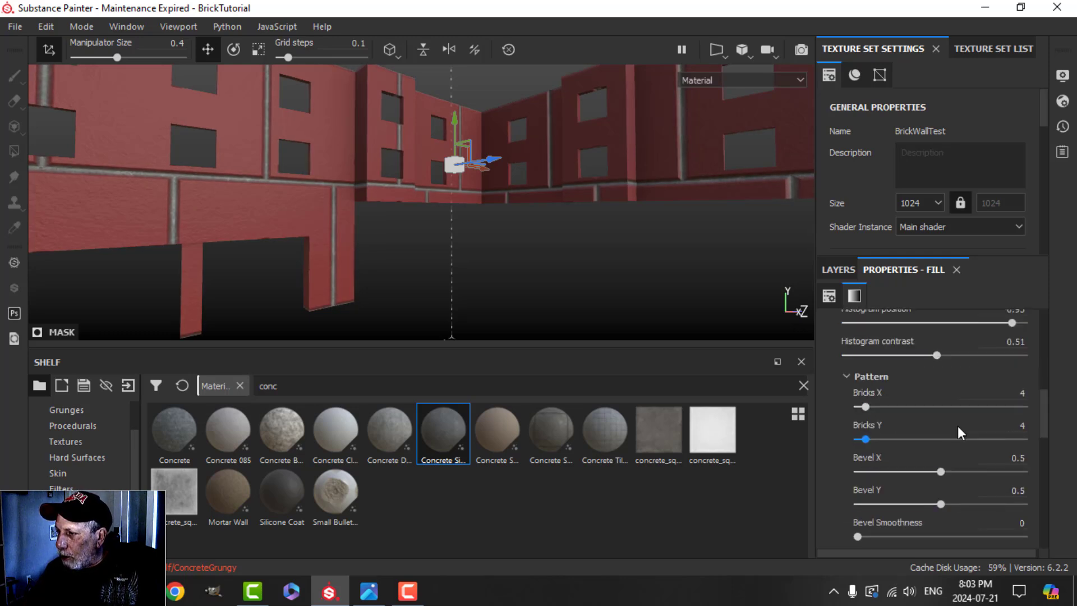
{"action": "scroll", "coordinate": [531, 286], "scroll_direction": "down", "scroll_amount": 2}
{"action": "left_click_drag", "start_coordinate": [532, 286], "coordinate": [544, 250], "text": "alt"}
{"action": "left_click", "coordinate": [52, 48]}
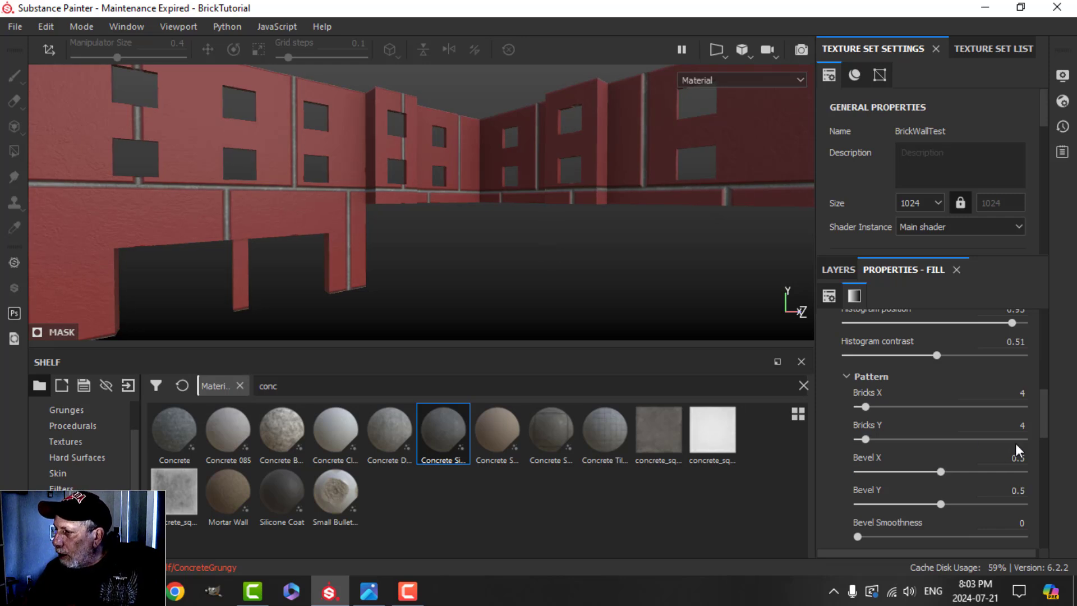
Step: Set the brick pattern's count to 23 for Bricks X and 64 for Bricks Y
{"action": "left_click_drag", "start_coordinate": [1014, 394], "coordinate": [1052, 392]}
{"action": "type", "text": "23"}
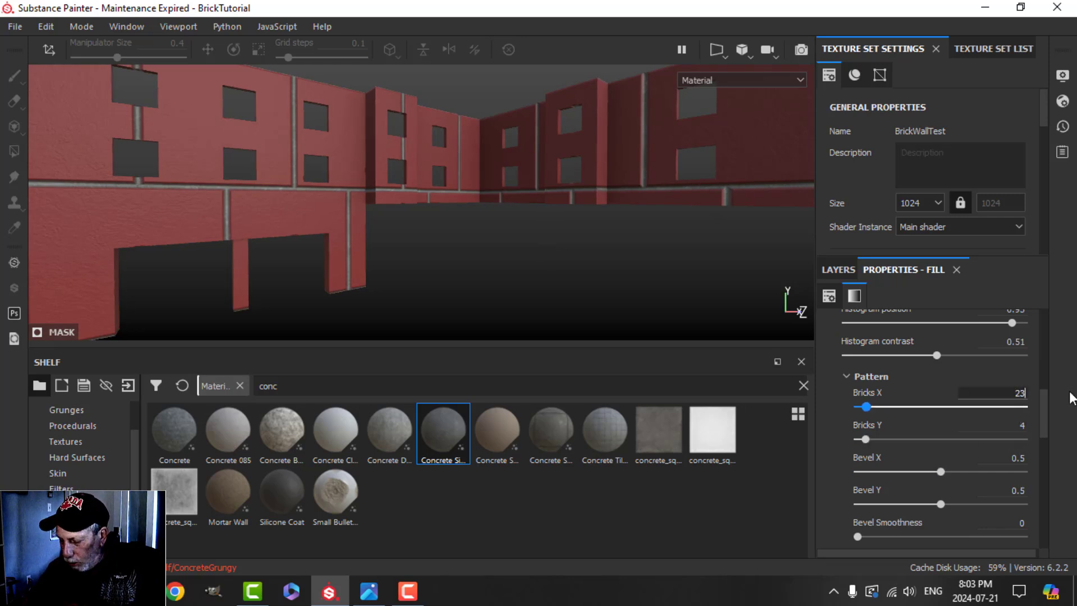
{"action": "key", "text": "Return"}
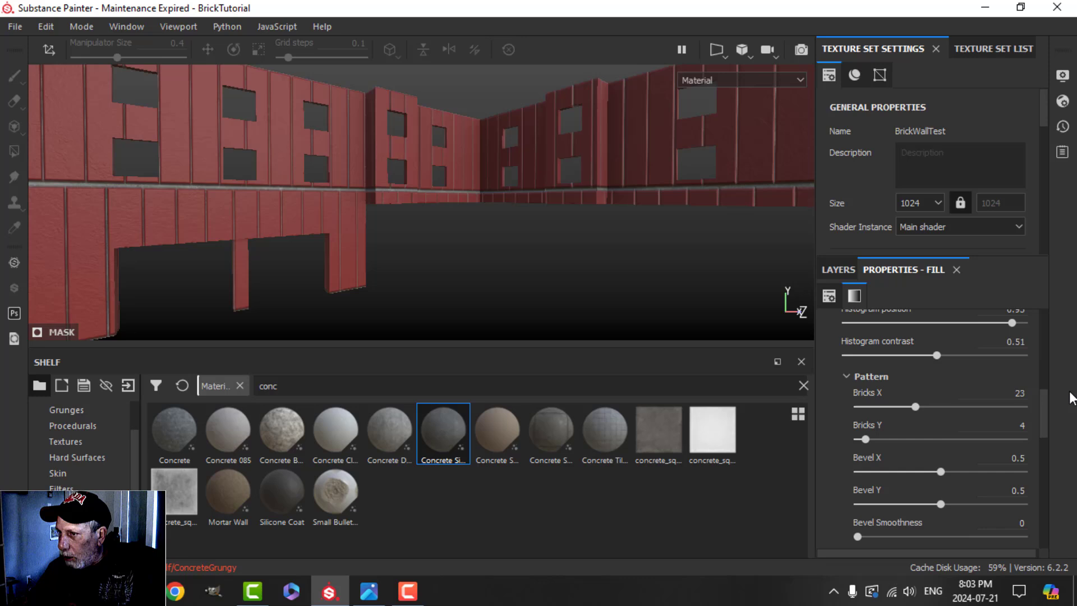
{"action": "left_click", "coordinate": [1012, 426]}
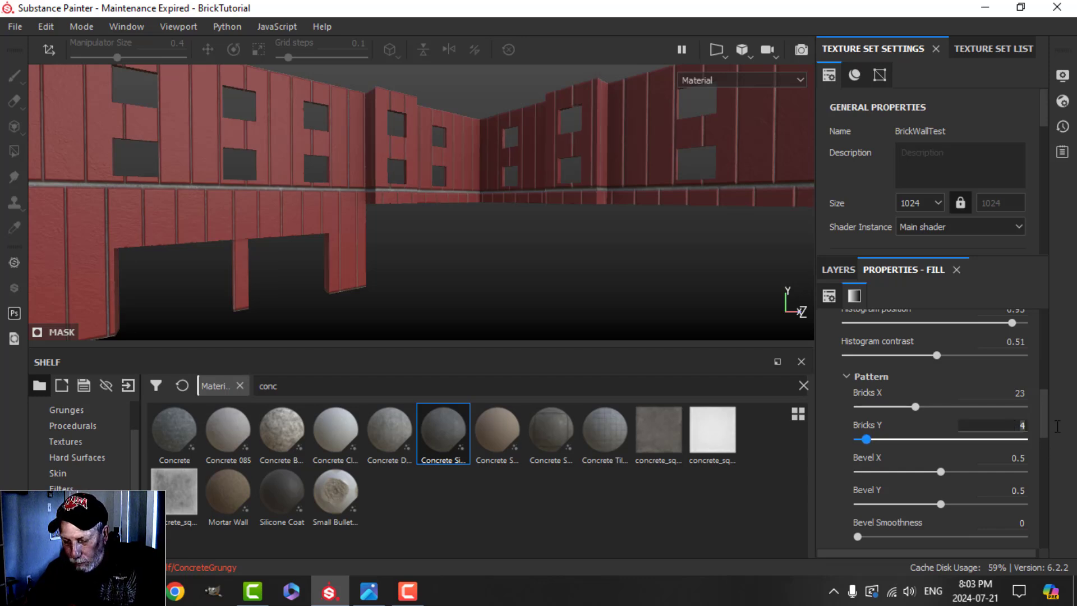
{"action": "type", "text": "64"}
{"action": "key", "text": "Return"}
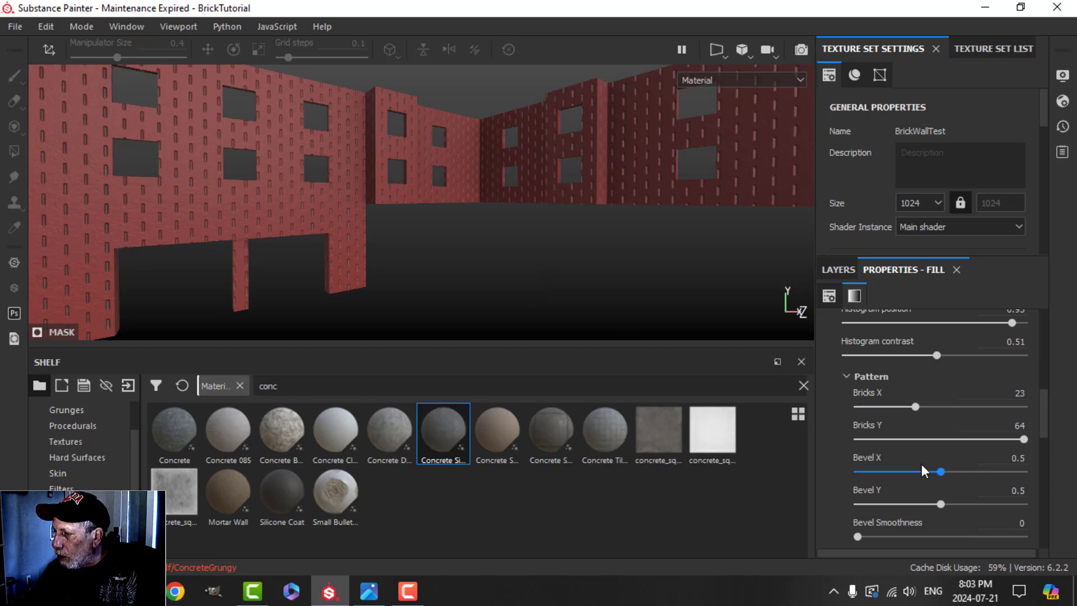
Step: Set the brick pattern's Bevel Smoothness to 0.45
{"action": "scroll", "coordinate": [911, 460], "scroll_direction": "down", "scroll_amount": 3}
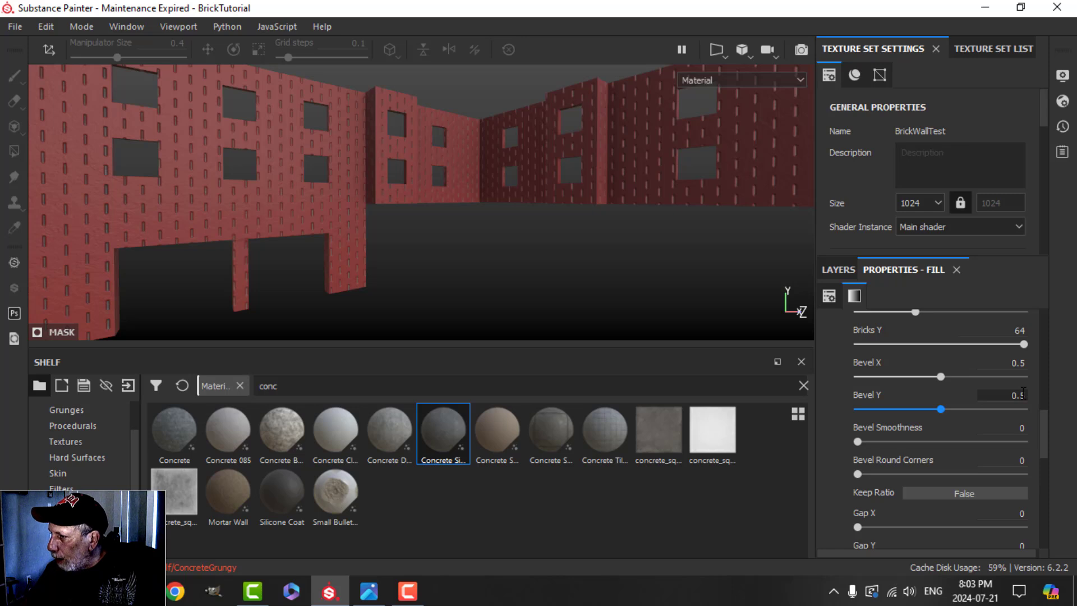
{"action": "left_click", "coordinate": [1001, 430]}
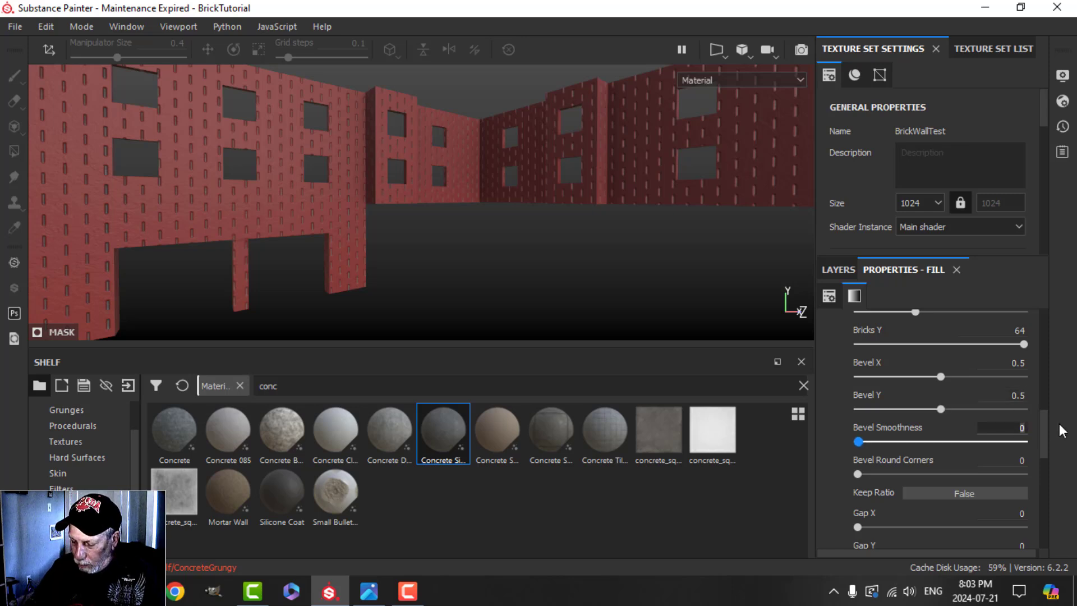
{"action": "type", "text": ".45"}
{"action": "key", "text": "Return"}
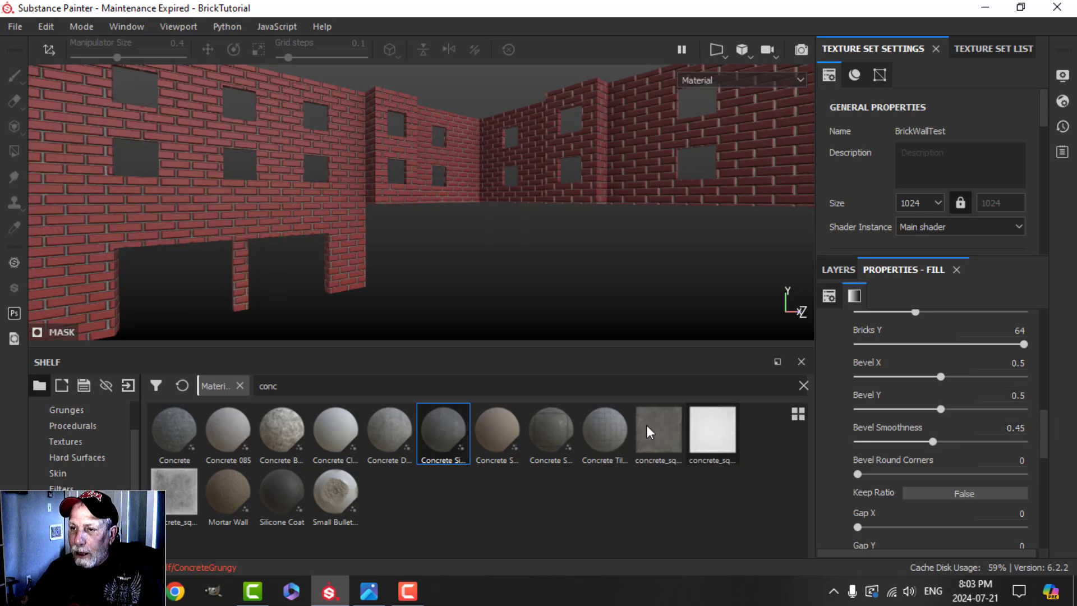
Step: Set the brick pattern's Offset Variation to 0.03
{"action": "scroll", "coordinate": [298, 264], "scroll_direction": "down", "scroll_amount": 4}
{"action": "scroll", "coordinate": [299, 263], "scroll_direction": "up", "scroll_amount": 5}
{"action": "left_click_drag", "start_coordinate": [325, 248], "coordinate": [372, 247], "text": "alt"}
{"action": "scroll", "coordinate": [307, 247], "scroll_direction": "up", "scroll_amount": 3}
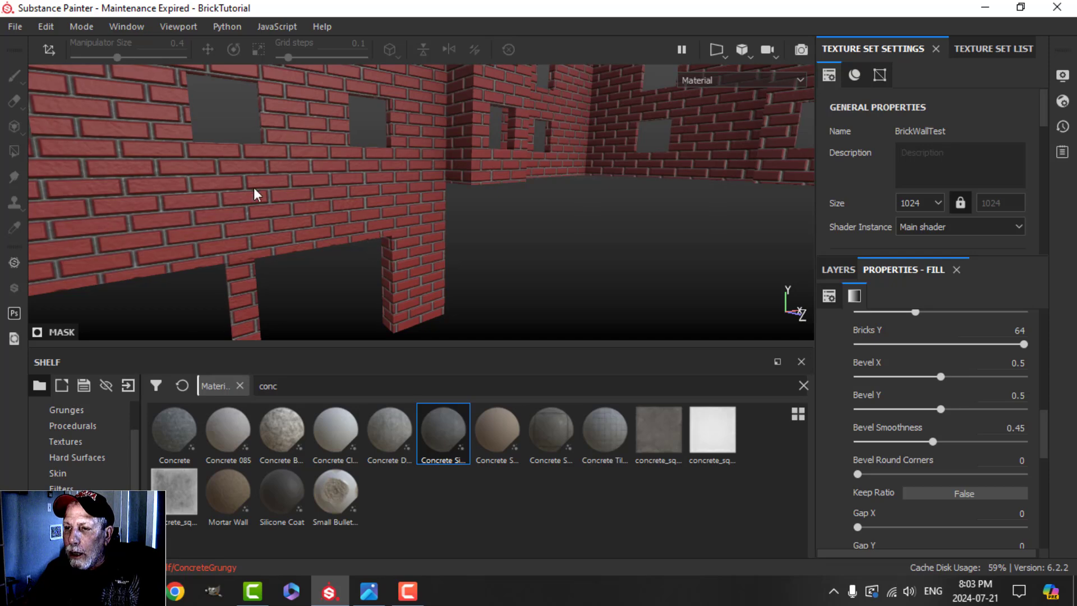
{"action": "middle_click_drag", "start_coordinate": [460, 257], "coordinate": [567, 250], "text": "alt"}
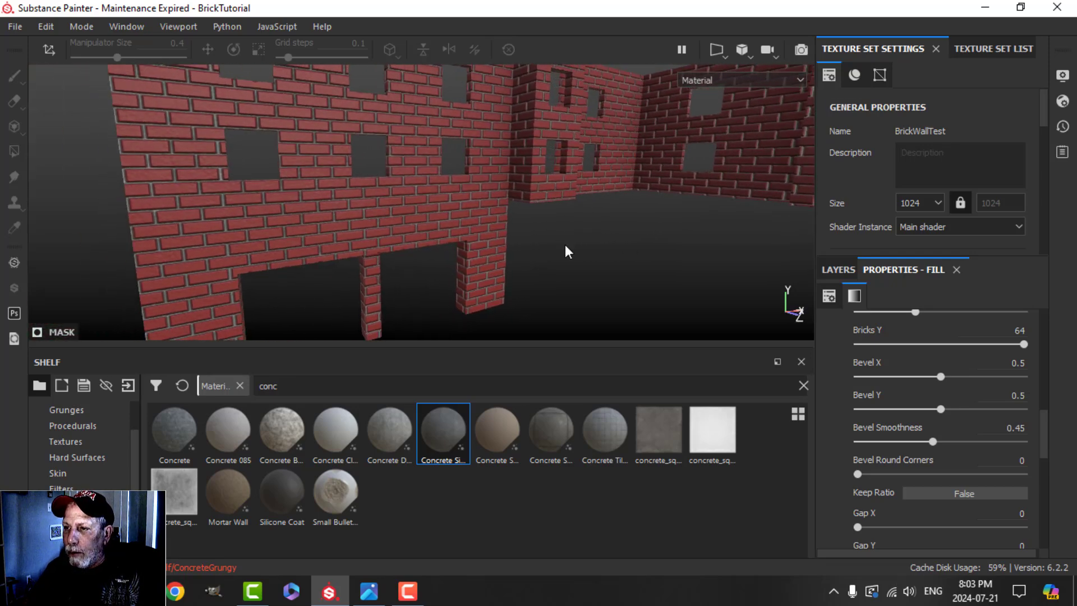
{"action": "left_click_drag", "start_coordinate": [605, 266], "coordinate": [533, 245], "text": "alt"}
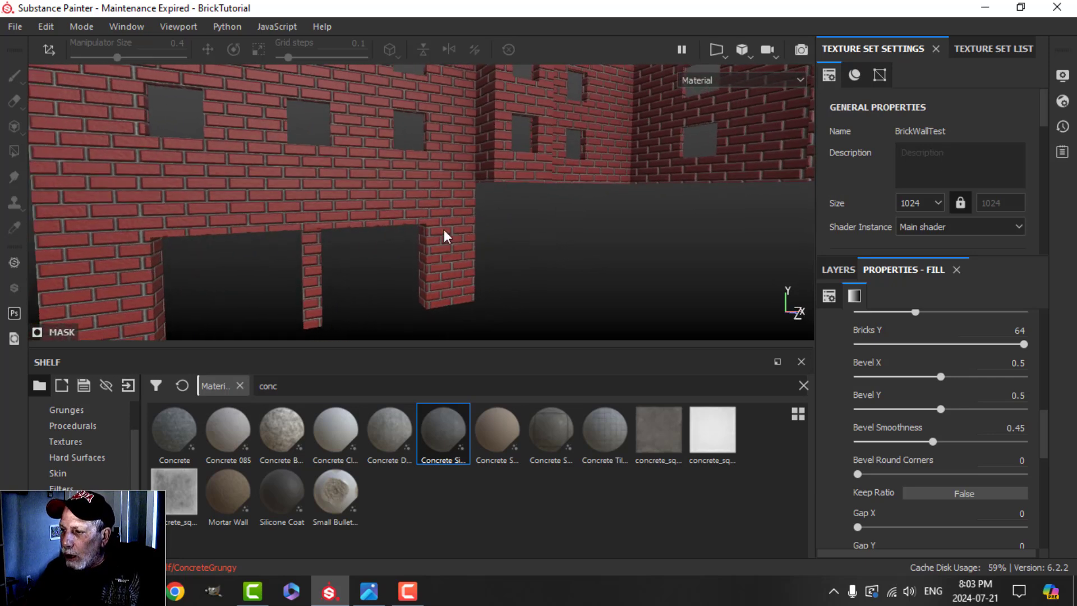
{"action": "scroll", "coordinate": [935, 438], "scroll_direction": "down", "scroll_amount": 12}
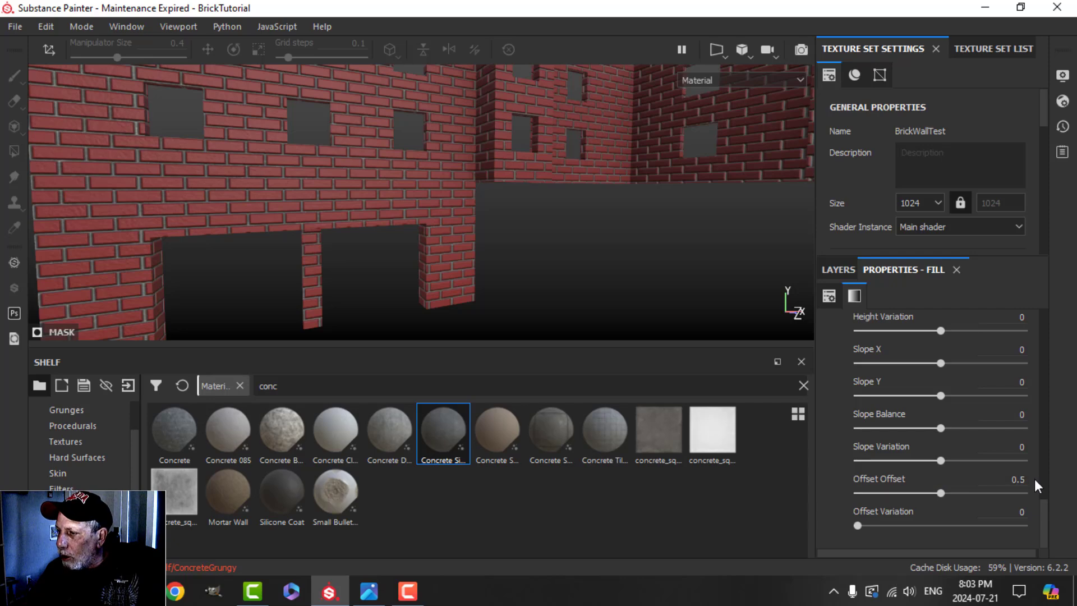
{"action": "scroll", "coordinate": [301, 195], "scroll_direction": "up", "scroll_amount": 2}
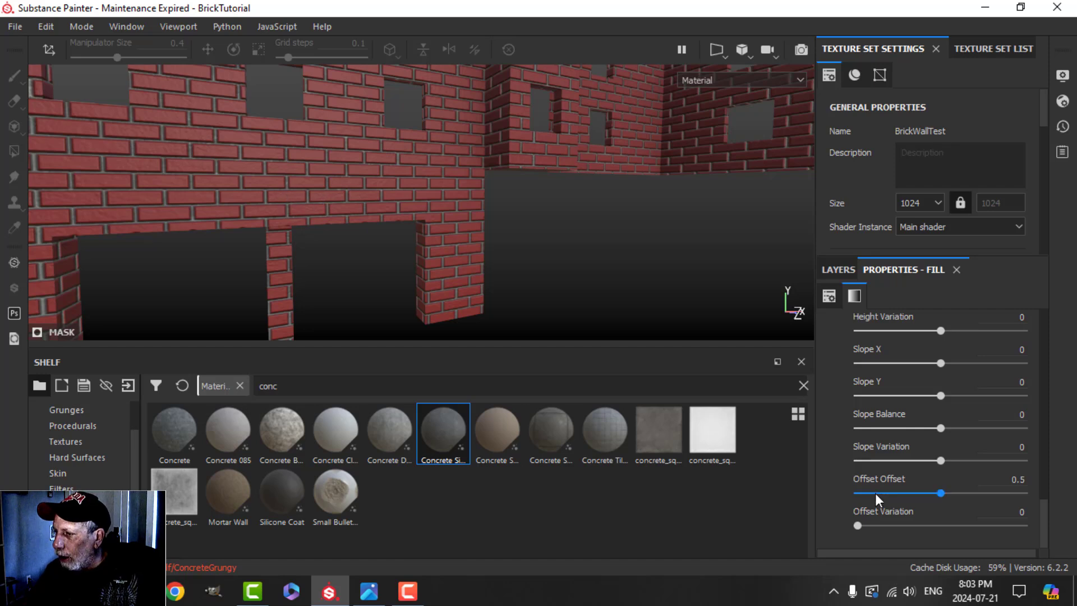
{"action": "left_click", "coordinate": [1010, 511]}
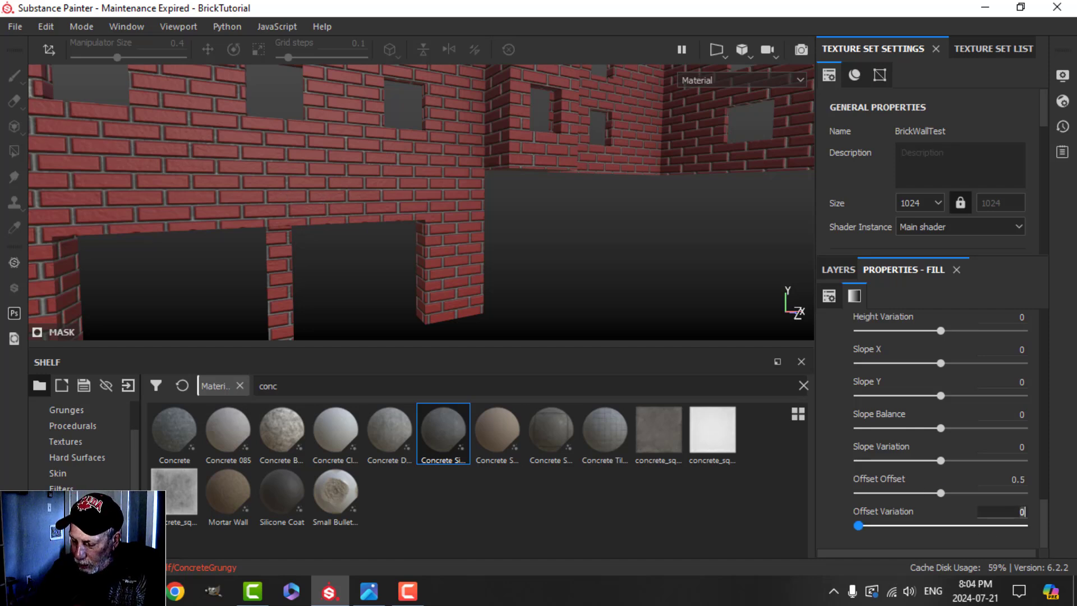
{"action": "type", "text": ".03"}
{"action": "key", "text": "Return"}
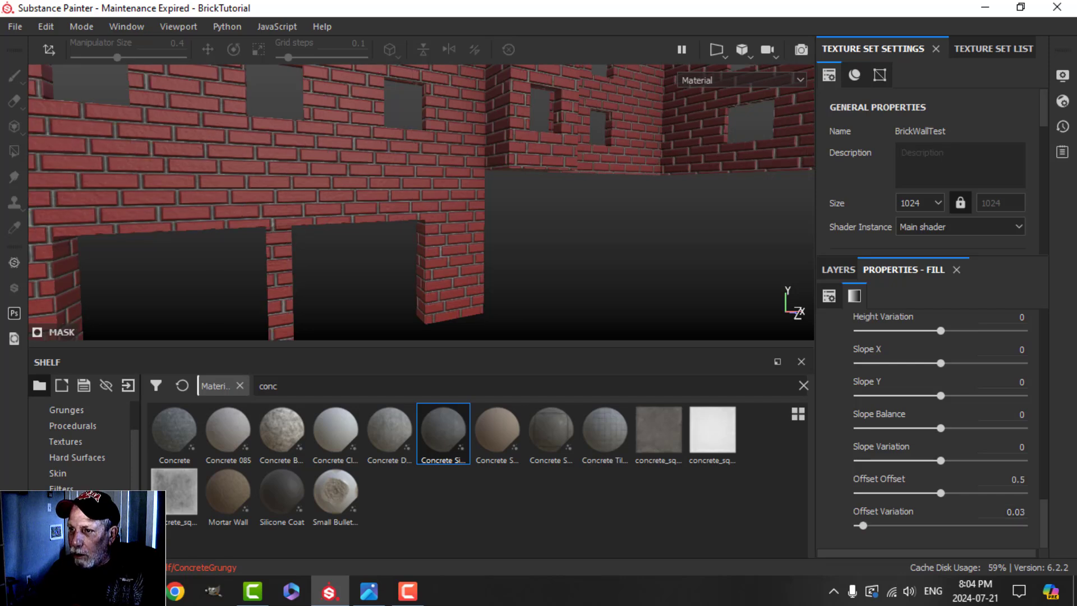
Step: Examine the offset brick pattern across the building's walls, pillars and corners from several angles
{"action": "scroll", "coordinate": [376, 208], "scroll_direction": "down", "scroll_amount": 2}
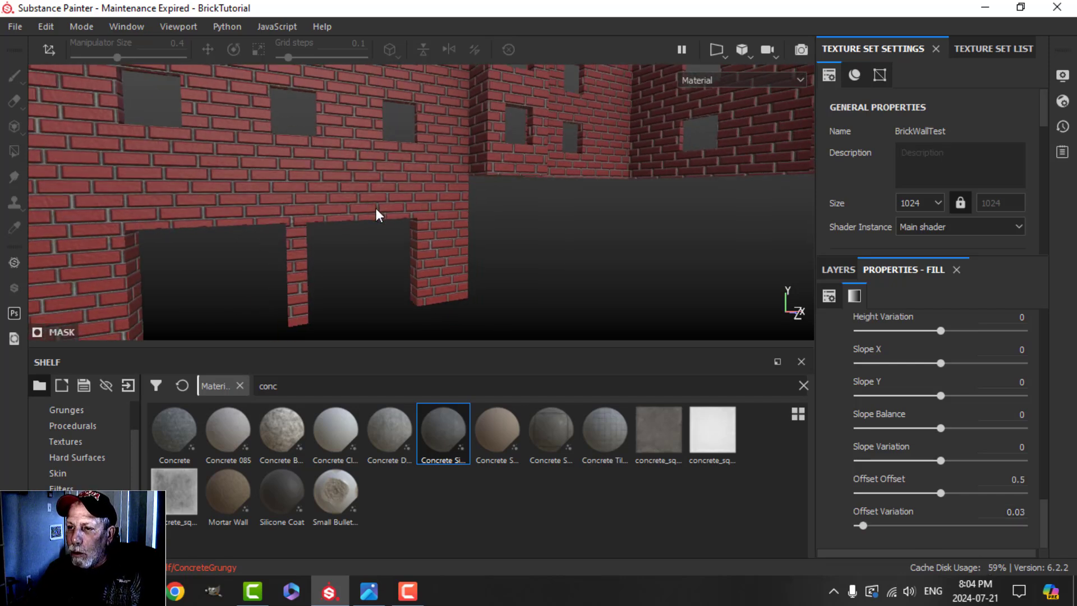
{"action": "scroll", "coordinate": [376, 208], "scroll_direction": "up", "scroll_amount": 1}
{"action": "left_click_drag", "start_coordinate": [471, 219], "coordinate": [508, 244], "text": "alt"}
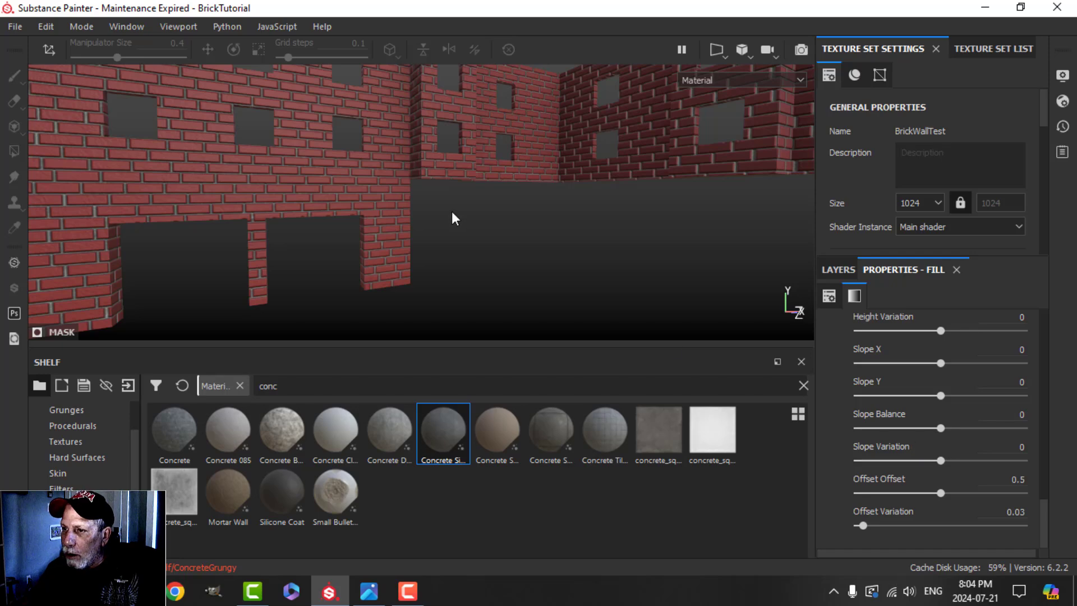
{"action": "scroll", "coordinate": [453, 225], "scroll_direction": "down", "scroll_amount": 4}
{"action": "scroll", "coordinate": [455, 225], "scroll_direction": "up", "scroll_amount": 3}
{"action": "middle_click_drag", "start_coordinate": [458, 212], "coordinate": [491, 238], "text": "alt"}
{"action": "left_click_drag", "start_coordinate": [493, 243], "coordinate": [471, 235], "text": "alt"}
{"action": "middle_click_drag", "start_coordinate": [469, 229], "coordinate": [443, 225], "text": "alt"}
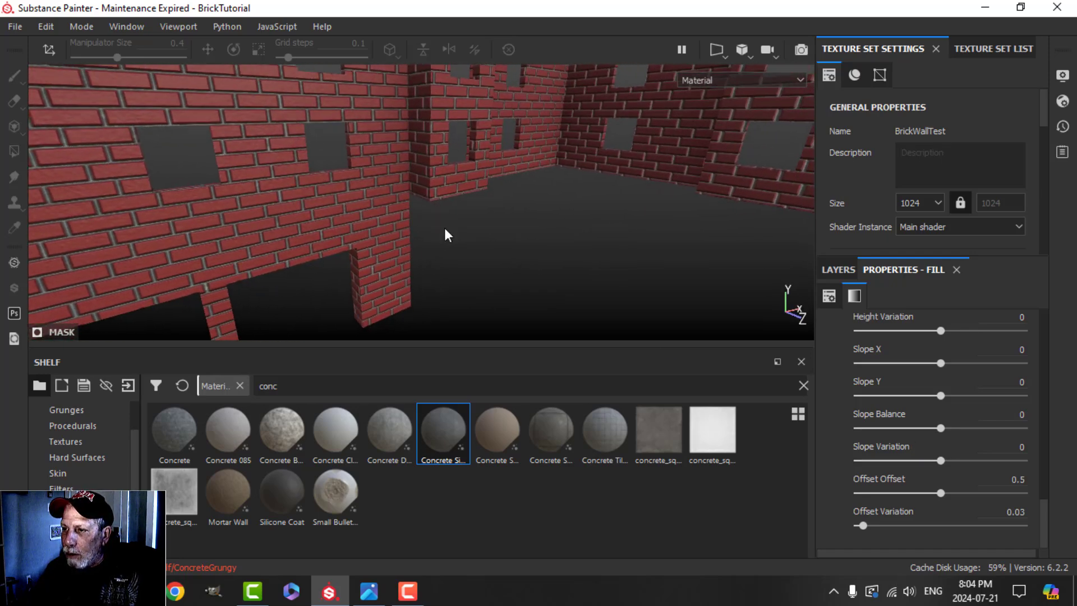
Step: Add a filter effect above the Brick generator in the Bricks mask and assign Blur Slope to it
{"action": "left_click", "coordinate": [835, 271]}
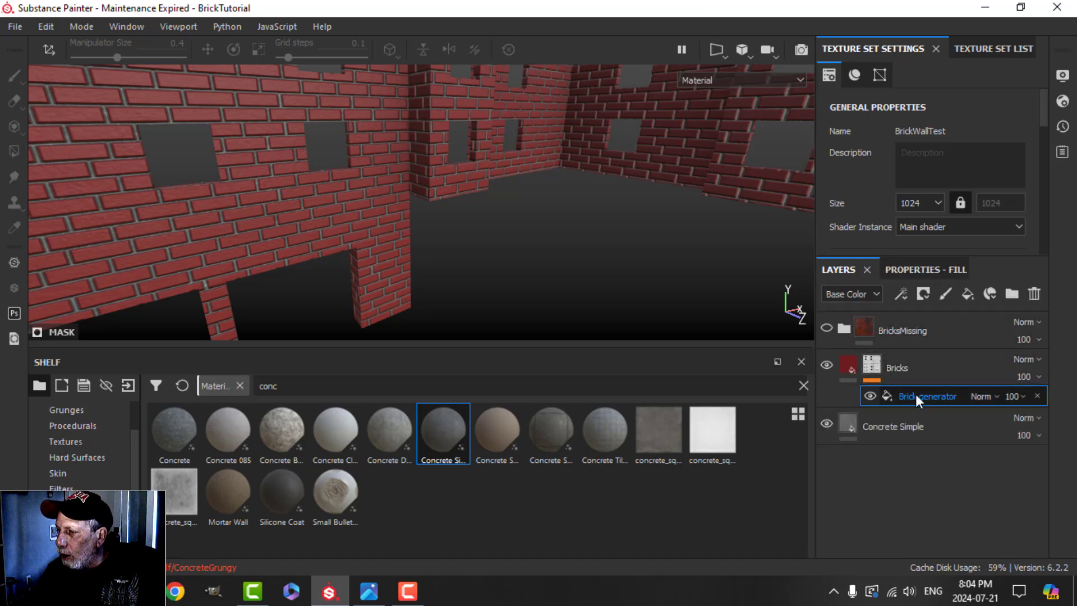
{"action": "left_click", "coordinate": [902, 293]}
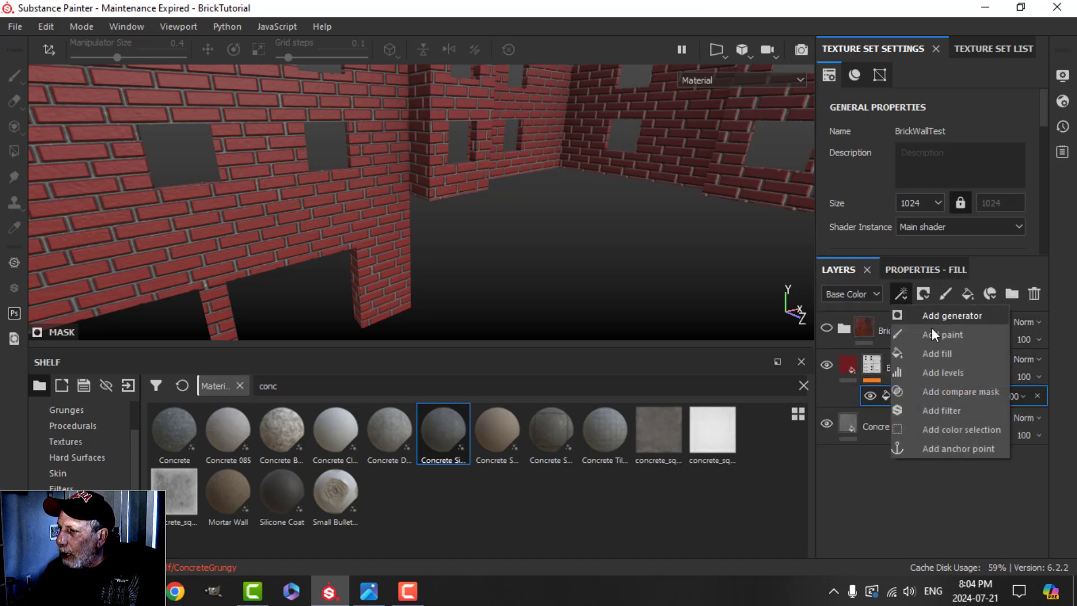
{"action": "left_click", "coordinate": [942, 410]}
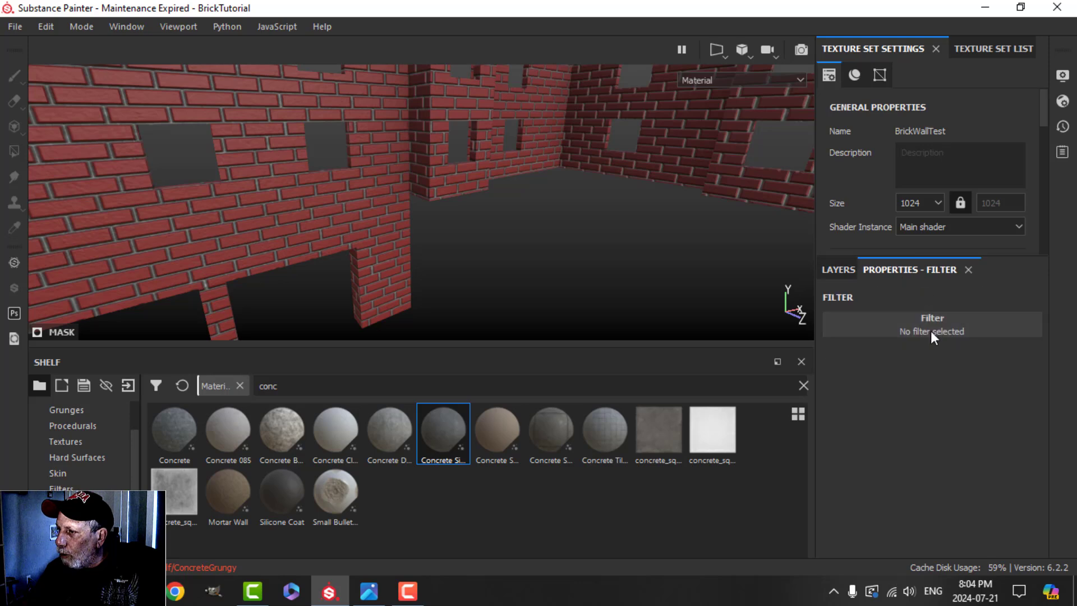
{"action": "left_click", "coordinate": [931, 325]}
{"action": "left_click", "coordinate": [868, 429]}
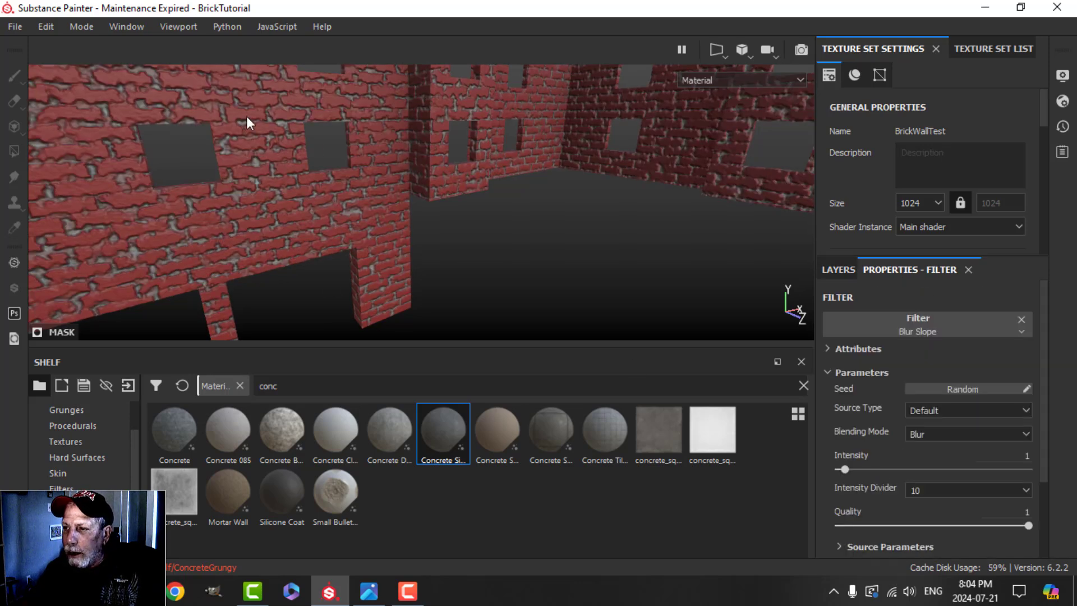
Step: Set the Blur Slope filter's blending mode to Min and its intensity divider to 100
{"action": "left_click", "coordinate": [916, 430]}
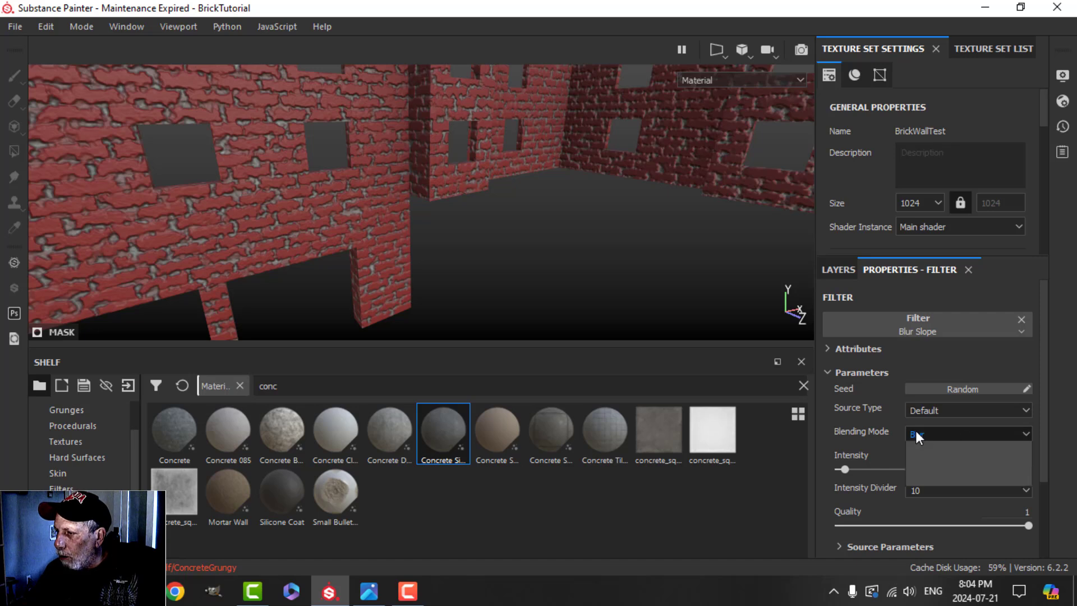
{"action": "left_click", "coordinate": [922, 456]}
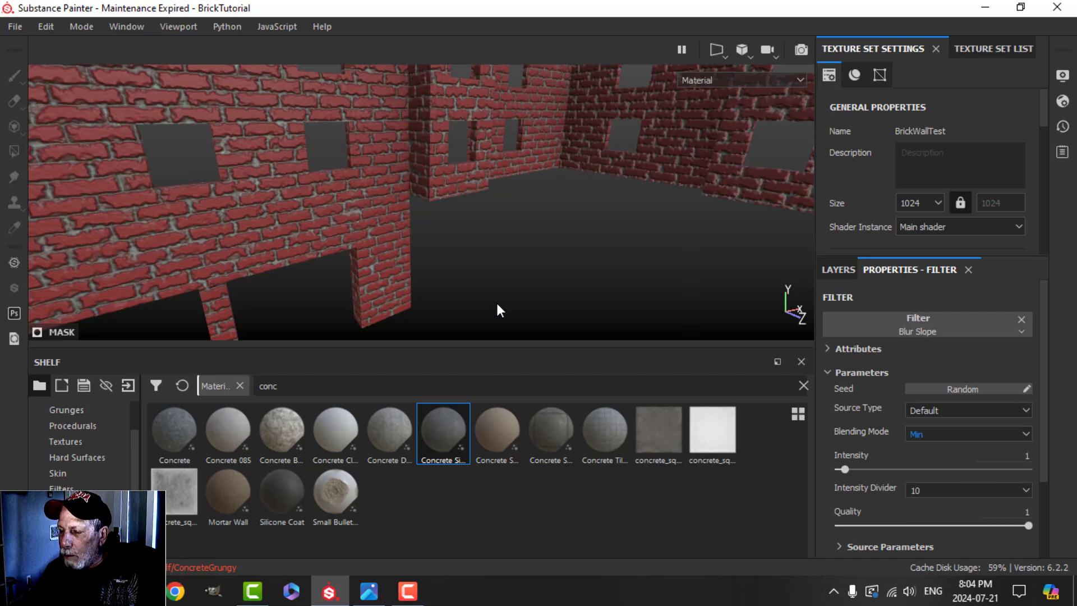
{"action": "left_click", "coordinate": [937, 492]}
{"action": "left_click", "coordinate": [931, 523]}
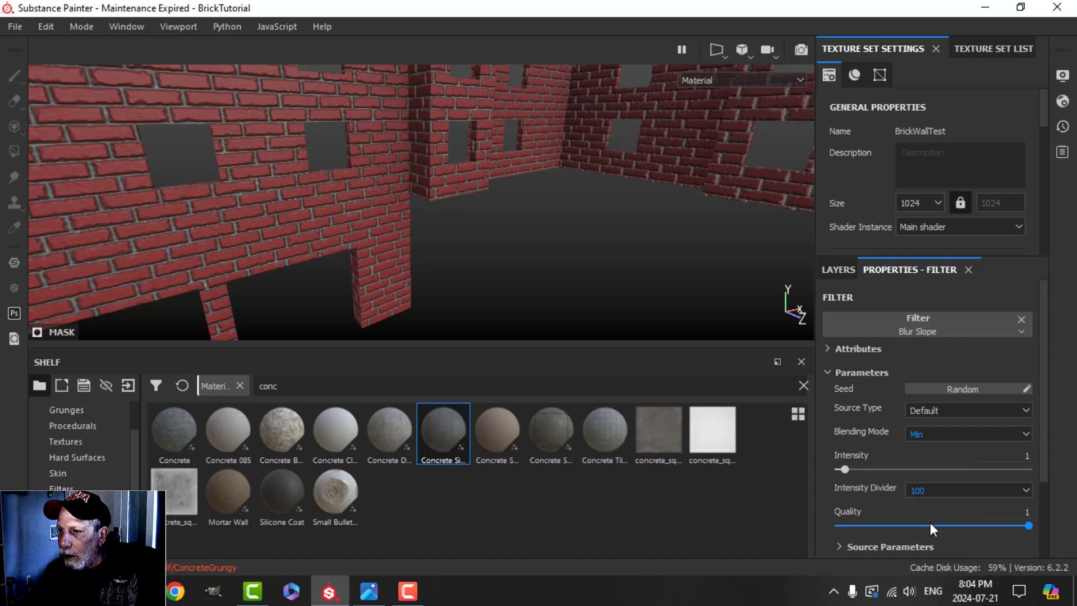
Step: Set the Blur Slope filter's intensity to 0.5
{"action": "scroll", "coordinate": [462, 284], "scroll_direction": "up", "scroll_amount": 2}
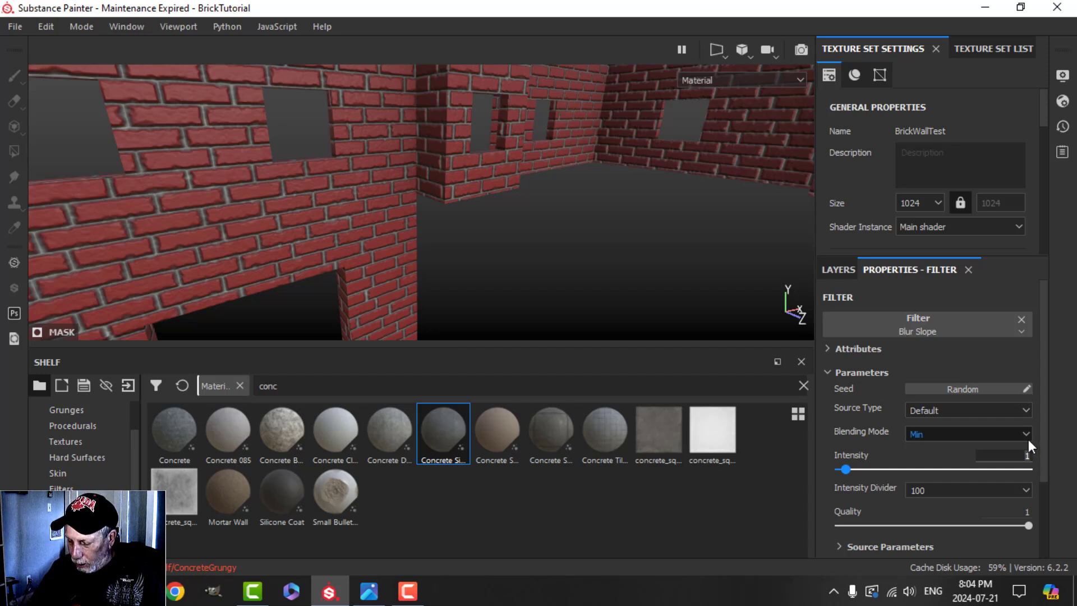
{"action": "type", "text": "5"}
{"action": "key", "text": "Return"}
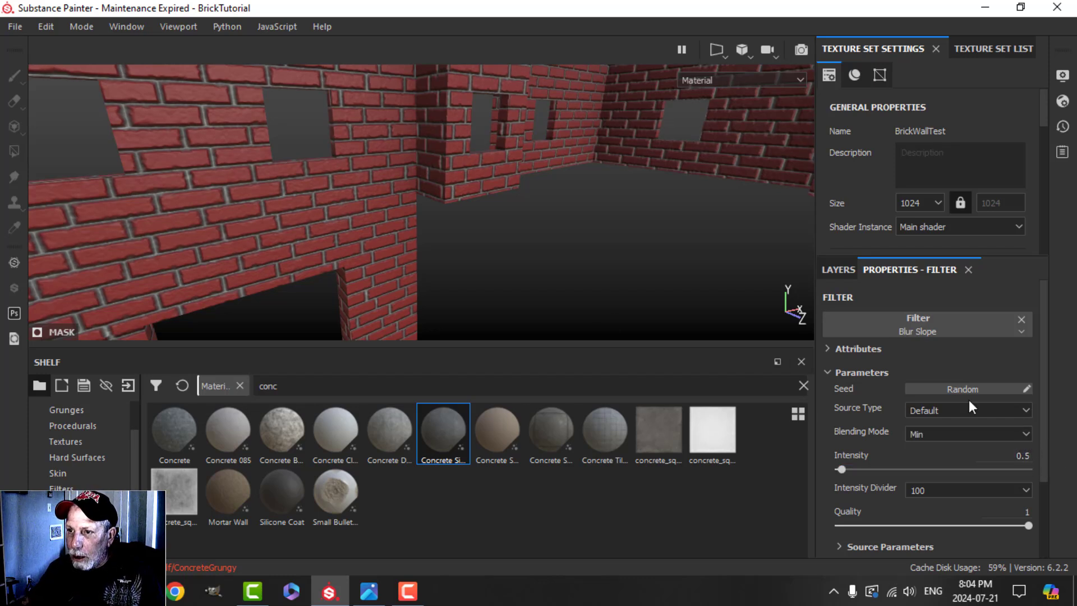
Step: Review the brick edges on the wall and the remaining Blur Slope parameters, and return to the layer stack
{"action": "left_click_drag", "start_coordinate": [248, 200], "coordinate": [422, 243], "text": "alt"}
{"action": "scroll", "coordinate": [914, 478], "scroll_direction": "down", "scroll_amount": 1}
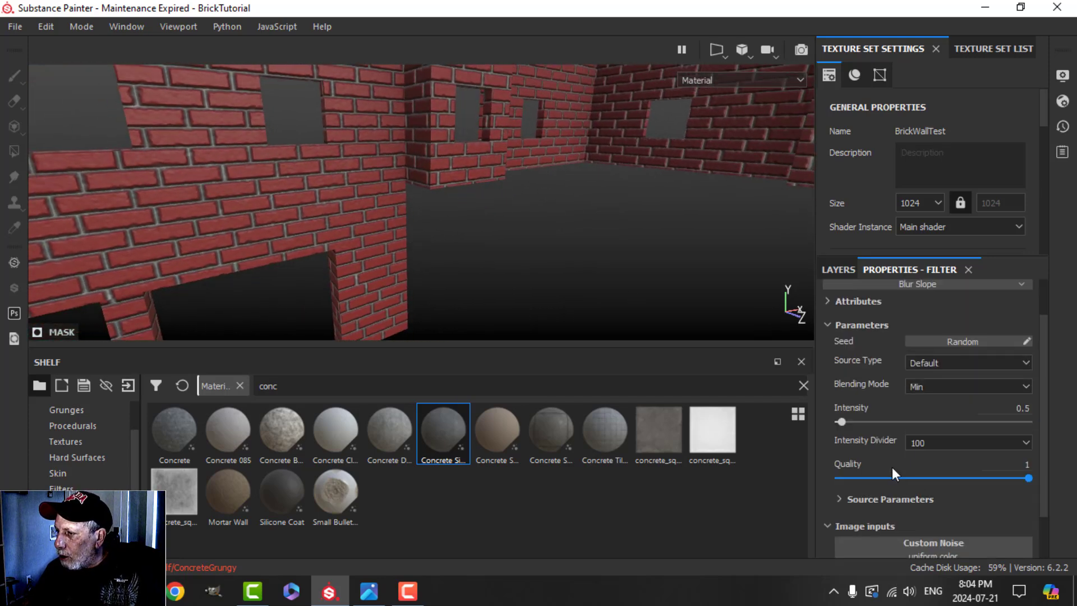
{"action": "scroll", "coordinate": [890, 466], "scroll_direction": "up", "scroll_amount": 1}
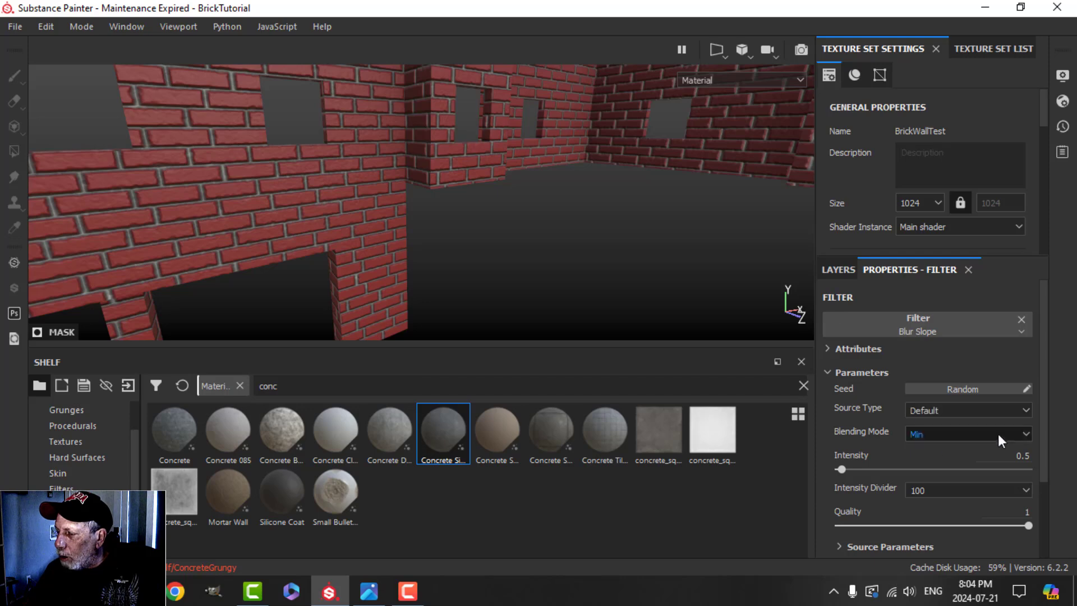
{"action": "left_click", "coordinate": [851, 274]}
{"action": "left_click_drag", "start_coordinate": [566, 274], "coordinate": [476, 245], "text": "alt"}
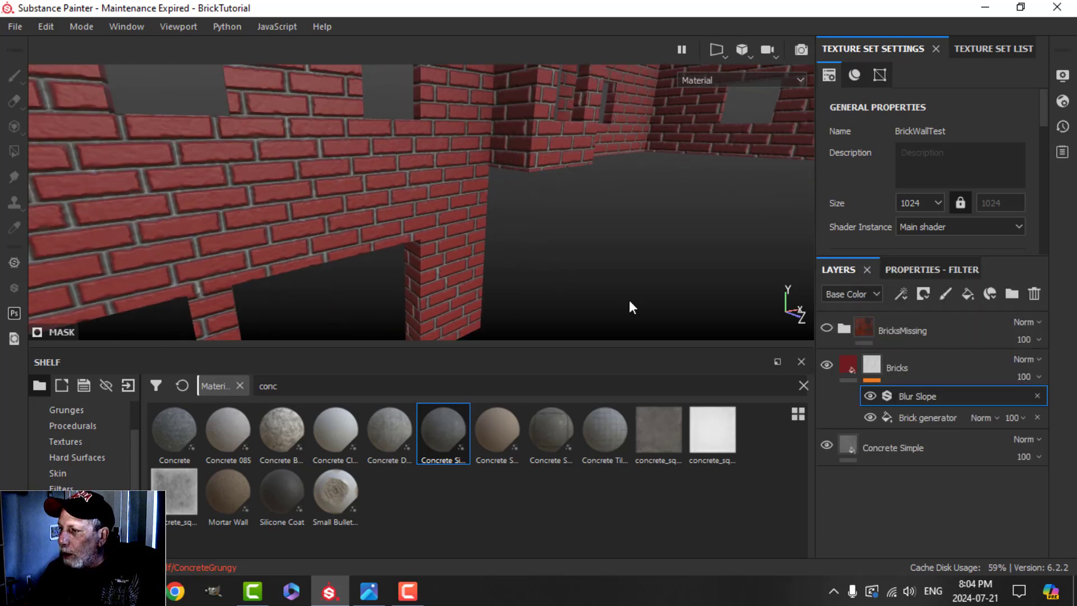
{"action": "middle_click_drag", "start_coordinate": [629, 302], "coordinate": [607, 296], "text": "alt"}
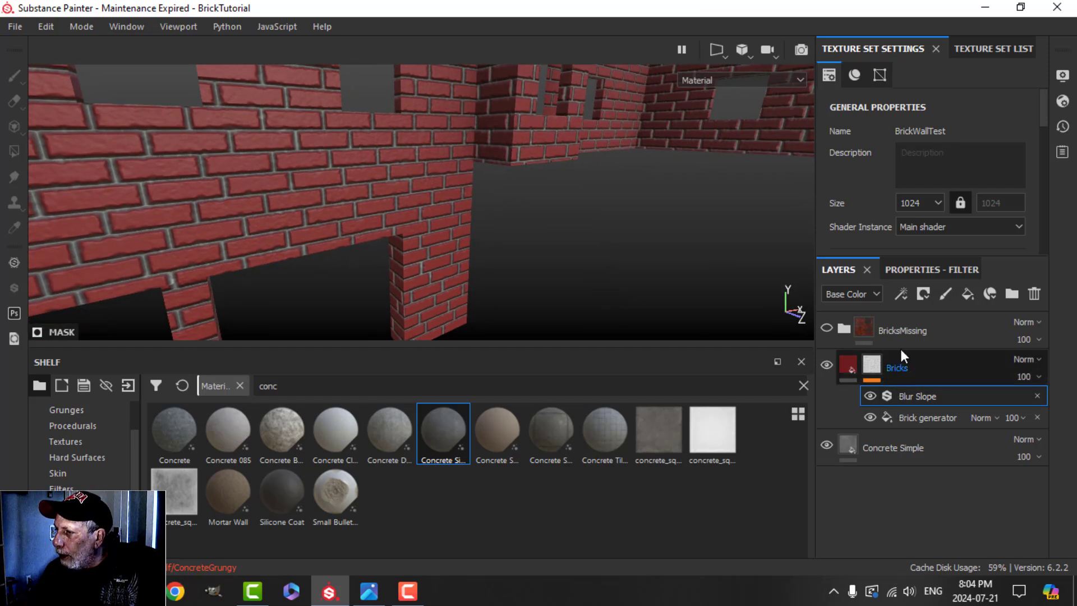
Step: Add another filter effect above Blur Slope in the Bricks mask and assign the Blur filter to it
{"action": "left_click", "coordinate": [901, 295]}
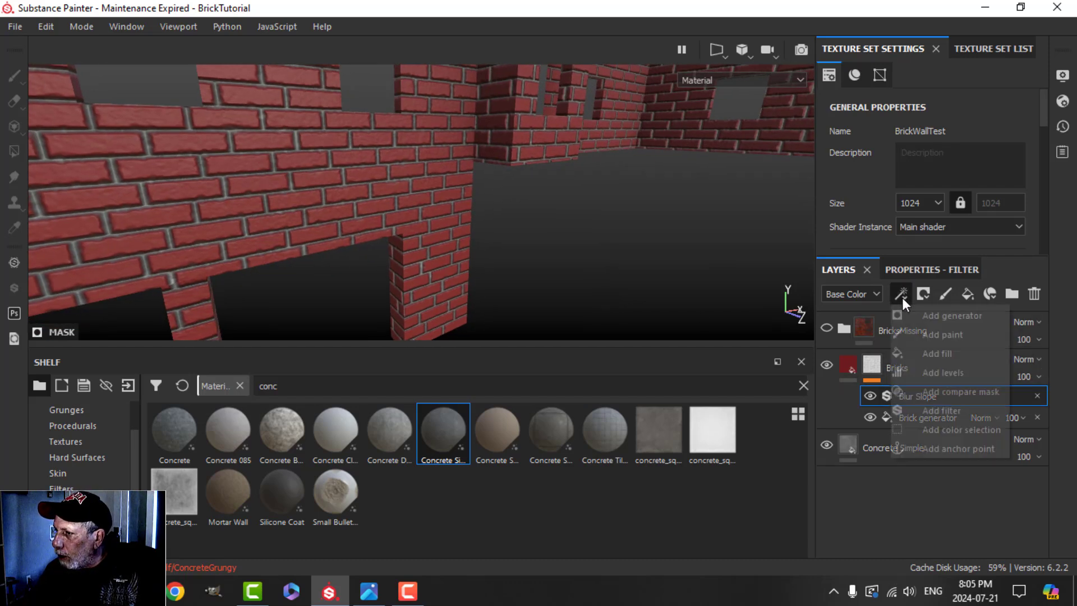
{"action": "left_click", "coordinate": [948, 405]}
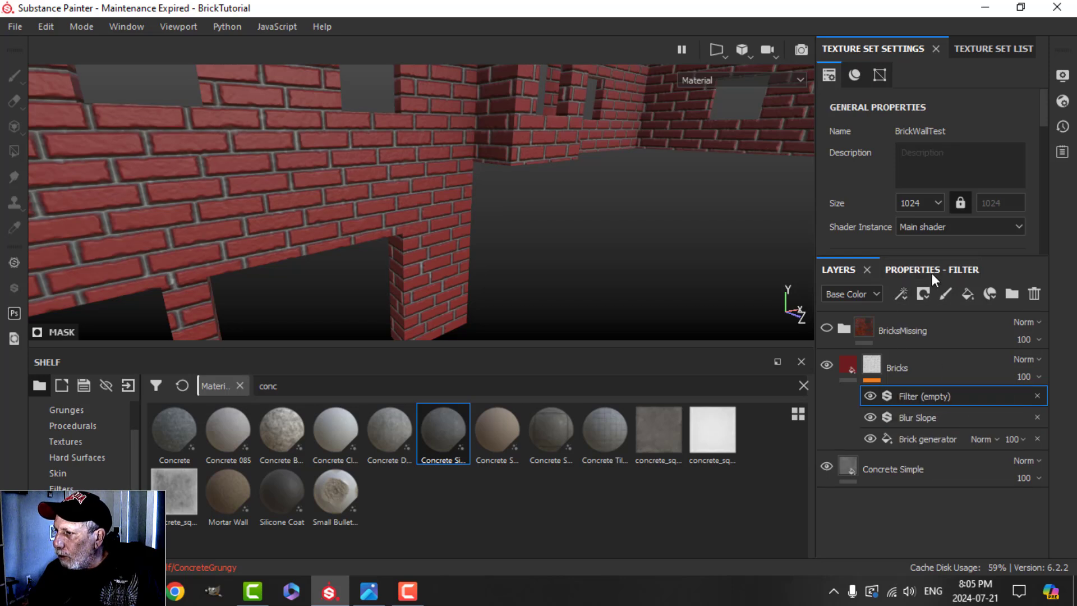
{"action": "left_click", "coordinate": [931, 274]}
{"action": "left_click", "coordinate": [929, 318]}
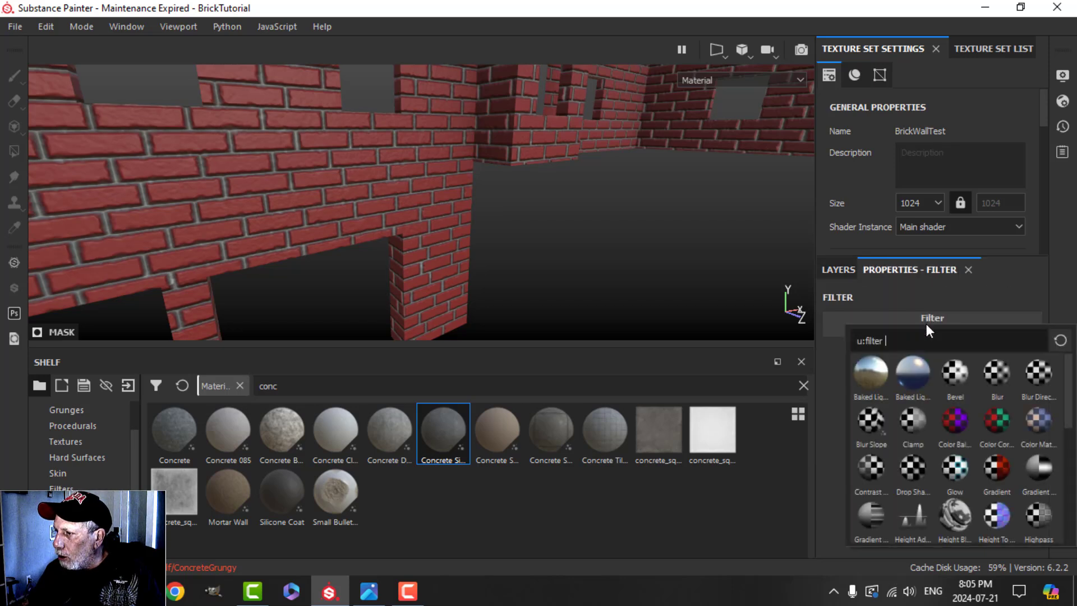
{"action": "left_click", "coordinate": [997, 372]}
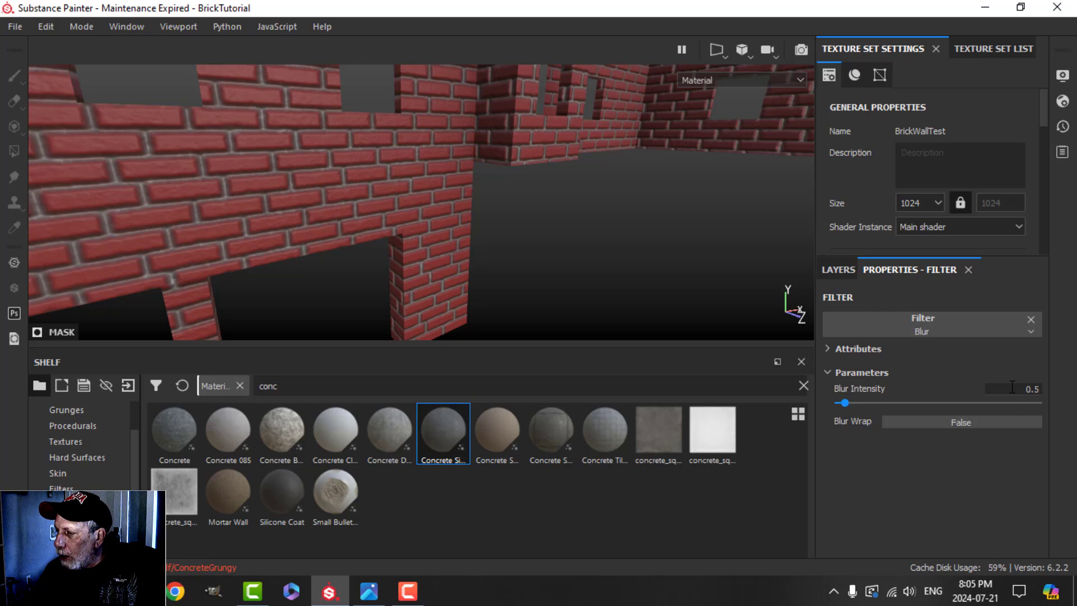
Step: Set the Blur filter's intensity to 0.25 and check the softened brick edges on the wall
{"action": "left_click", "coordinate": [1030, 389]}
{"action": "key", "text": "BackSpace"}
{"action": "type", "text": "25"}
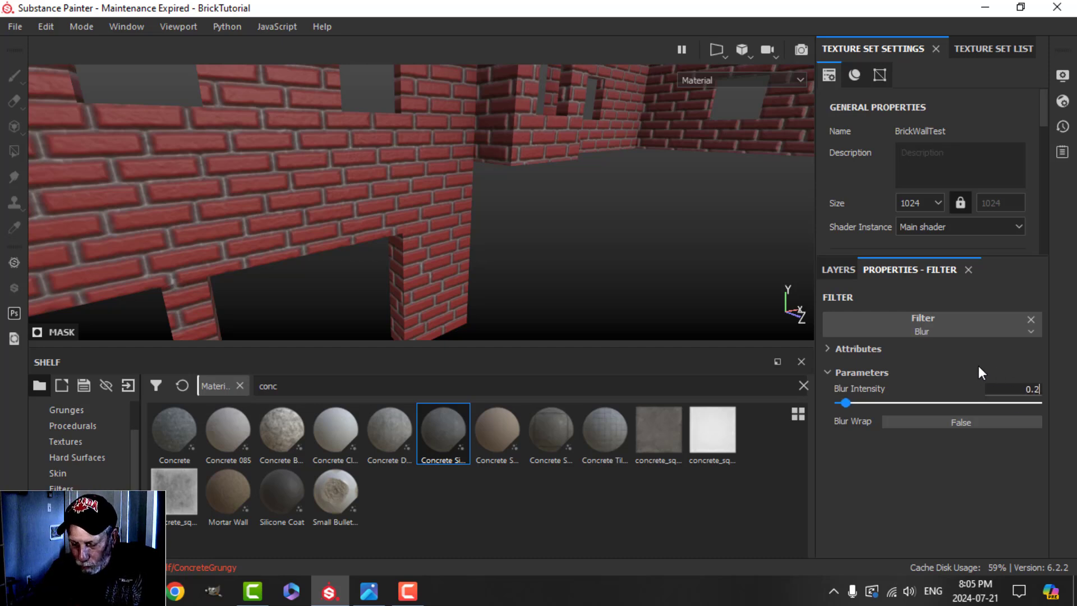
{"action": "key", "text": "Return"}
{"action": "scroll", "coordinate": [417, 242], "scroll_direction": "up", "scroll_amount": 2}
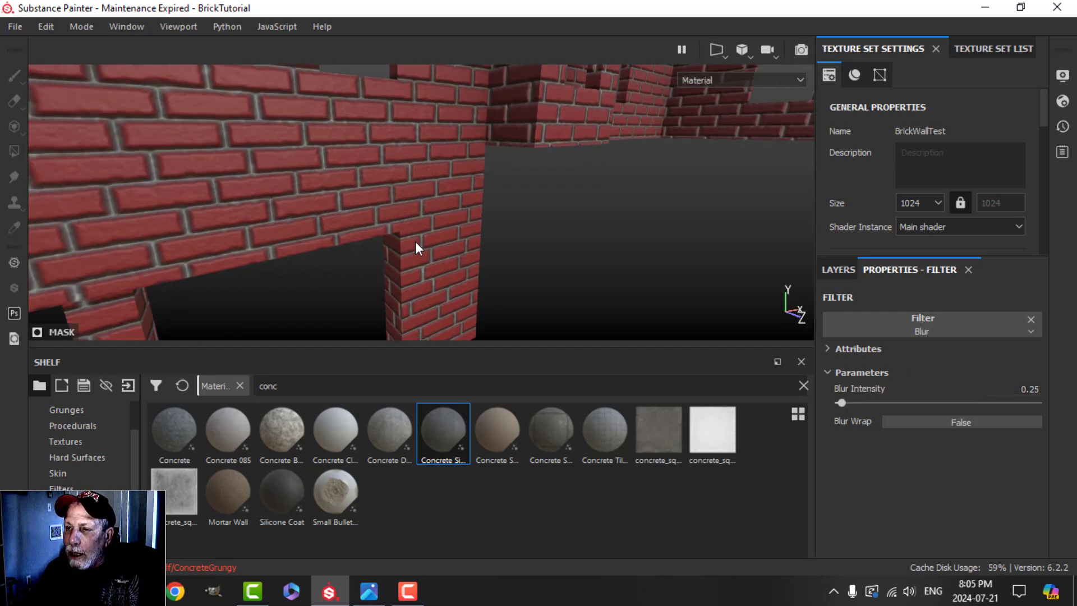
{"action": "scroll", "coordinate": [426, 240], "scroll_direction": "down", "scroll_amount": 1}
Step: Try a Sharpen filter with raised intensity above Blur in the Bricks mask, and remove that filter effect
{"action": "left_click", "coordinate": [831, 272]}
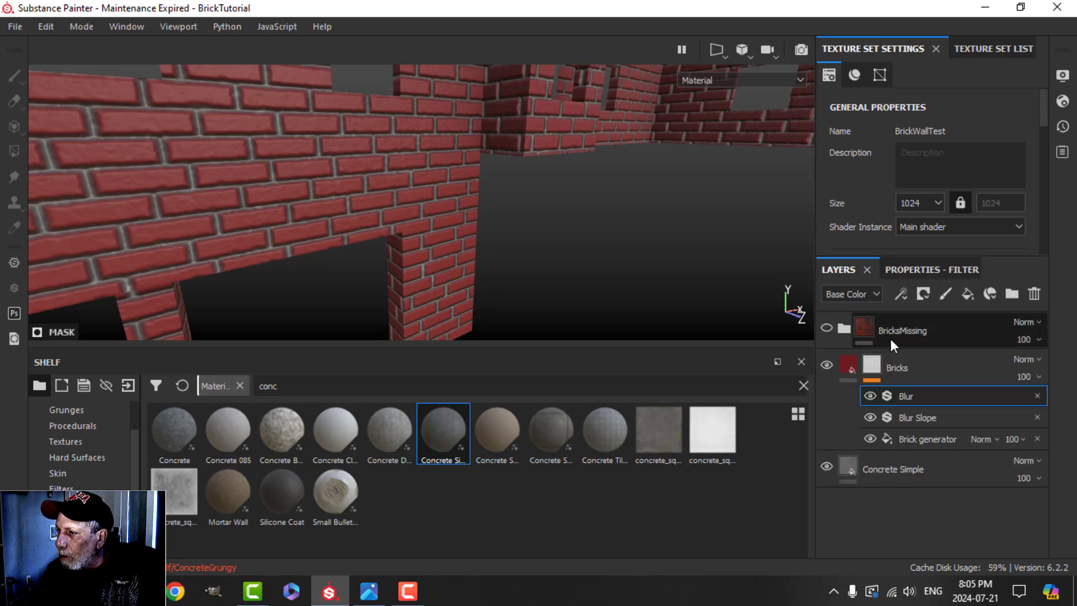
{"action": "left_click", "coordinate": [901, 295]}
{"action": "left_click", "coordinate": [938, 409]}
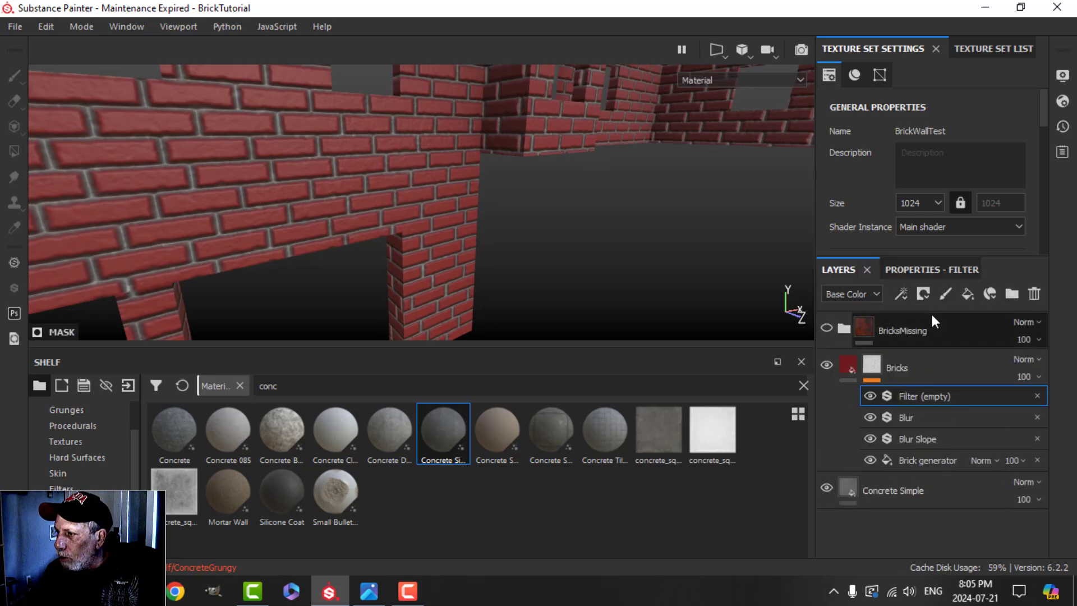
{"action": "left_click", "coordinate": [927, 269]}
{"action": "left_click", "coordinate": [916, 328]}
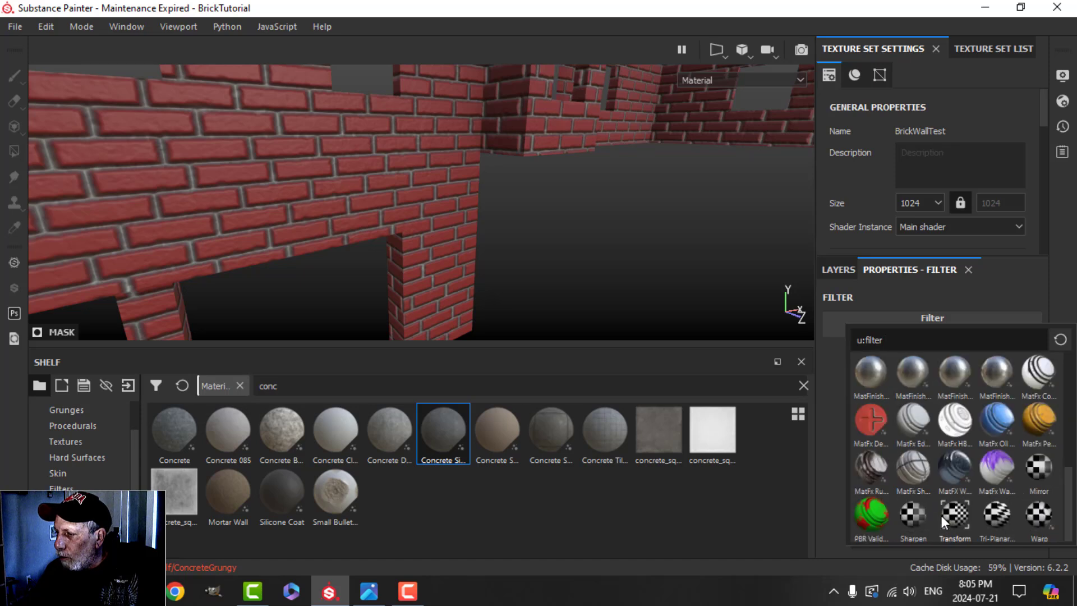
{"action": "left_click", "coordinate": [914, 520]}
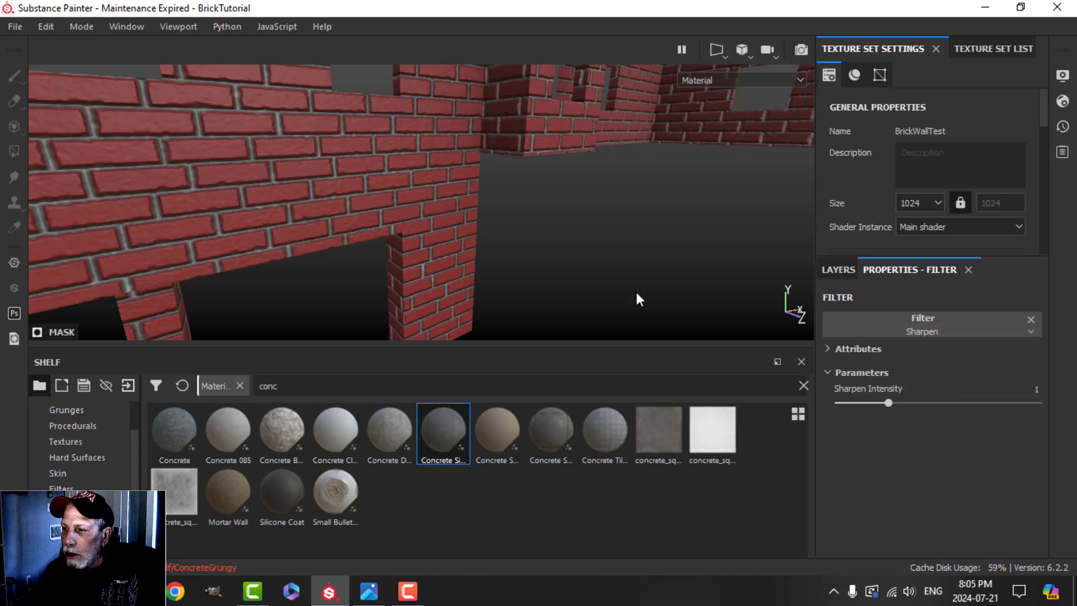
{"action": "left_click_drag", "start_coordinate": [889, 404], "coordinate": [912, 405]}
{"action": "left_click", "coordinate": [1031, 319]}
{"action": "left_click", "coordinate": [844, 269]}
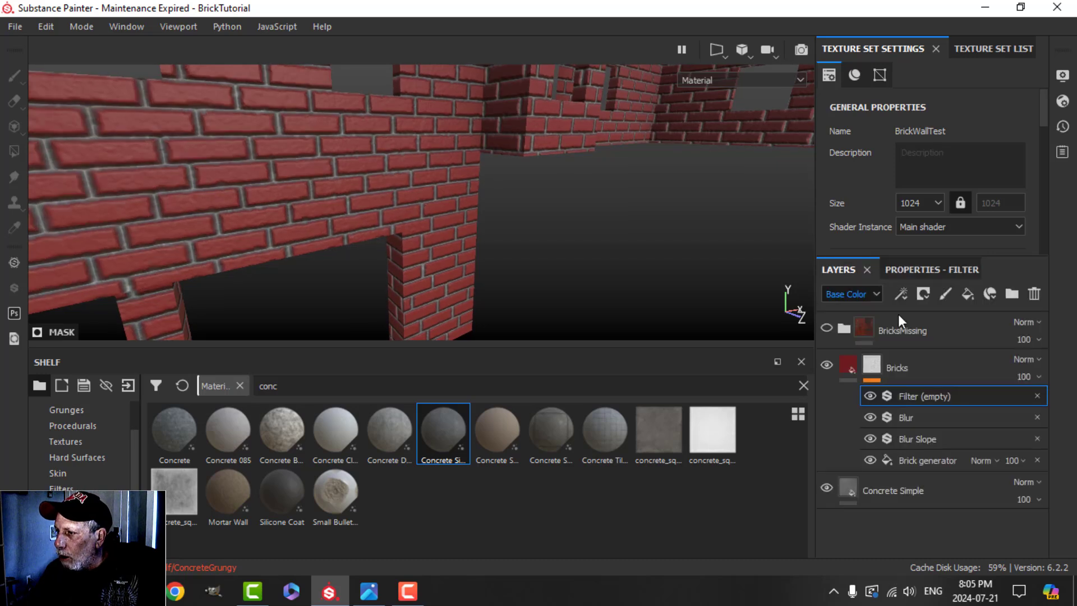
{"action": "left_click", "coordinate": [1037, 395]}
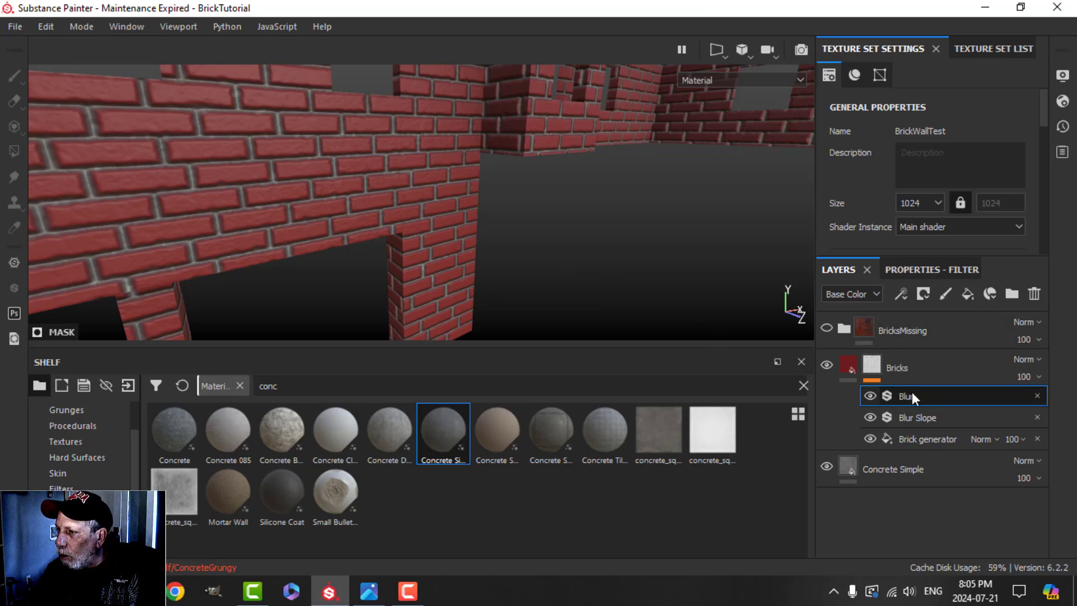
Step: Try a Highpass filter above Blur in the Bricks mask with a radius of about 1.76
{"action": "left_click", "coordinate": [902, 295]}
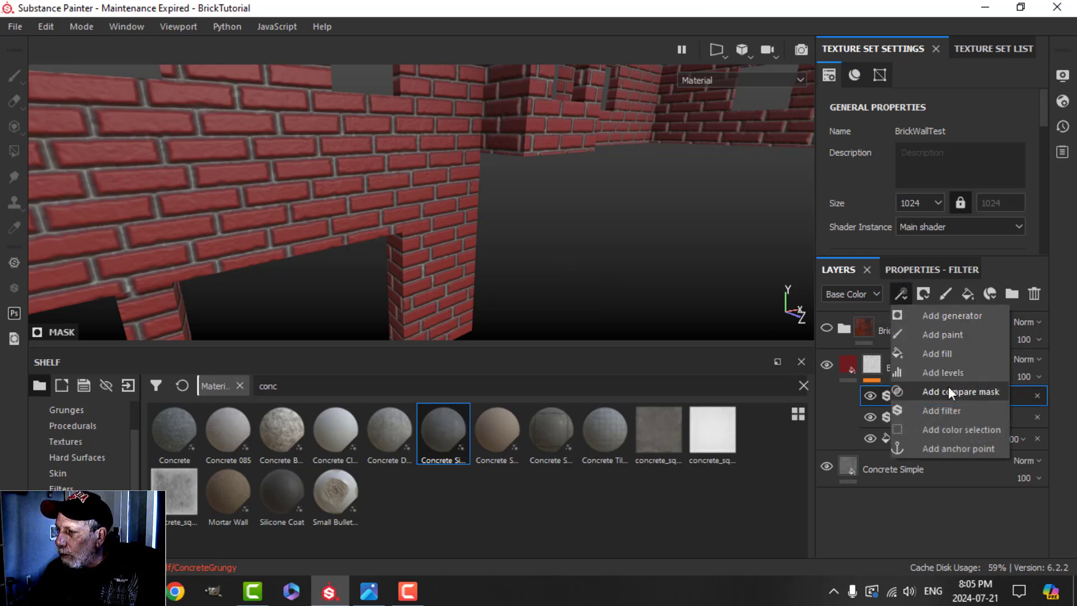
{"action": "left_click", "coordinate": [951, 409]}
{"action": "left_click", "coordinate": [934, 272]}
{"action": "left_click", "coordinate": [938, 333]}
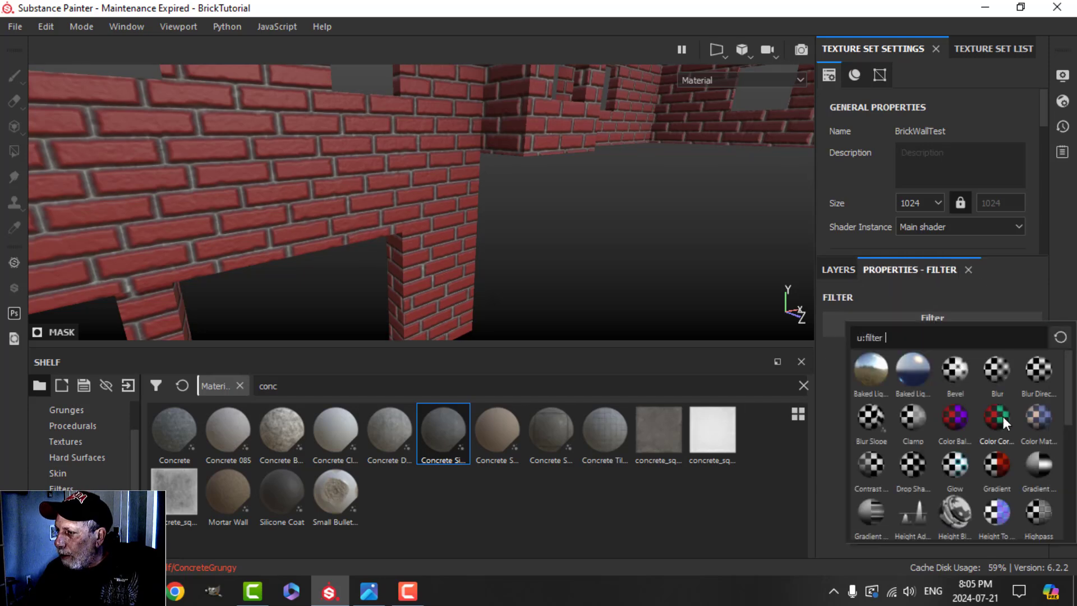
{"action": "left_click", "coordinate": [1041, 513]}
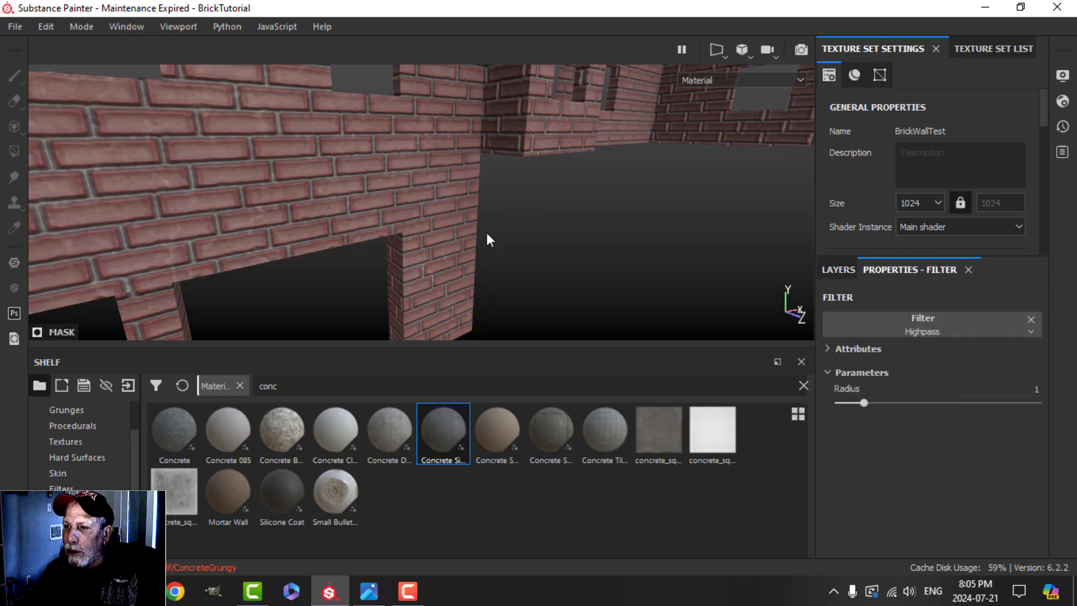
{"action": "left_click_drag", "start_coordinate": [864, 404], "coordinate": [895, 404]}
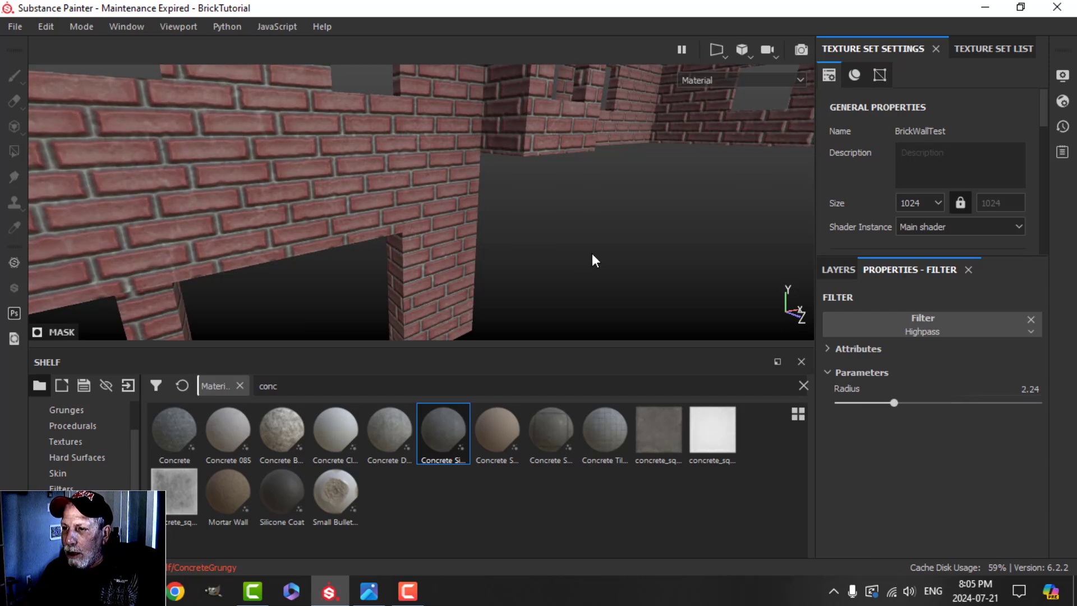
{"action": "left_click_drag", "start_coordinate": [591, 257], "coordinate": [308, 200], "text": "alt"}
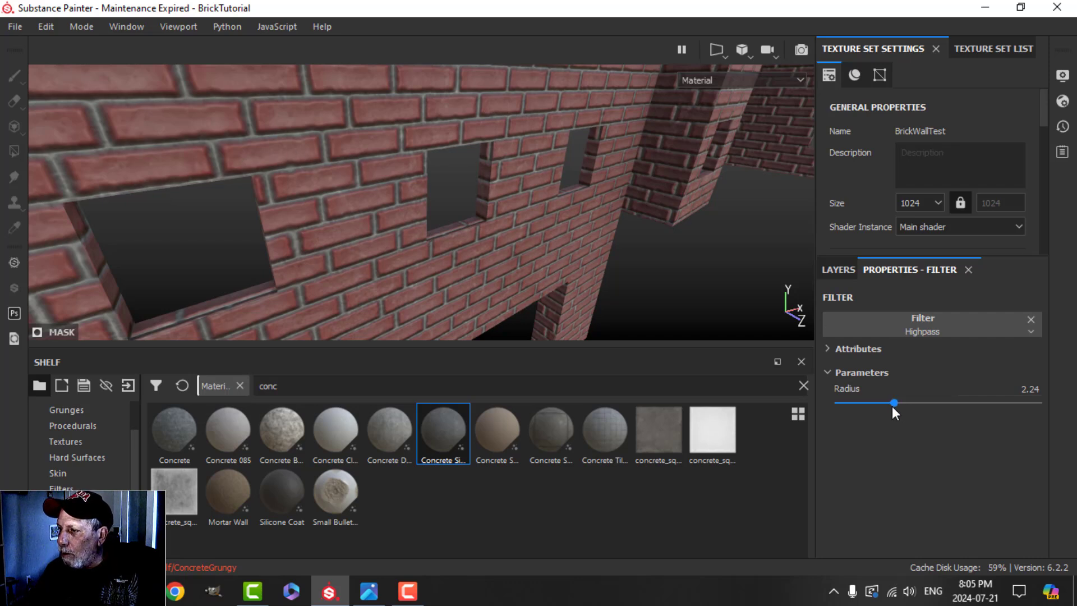
{"action": "mouse_move", "coordinate": [893, 403]}
{"action": "left_mouse_down"}
{"action": "mouse_move", "coordinate": [940, 404]}
{"action": "mouse_move", "coordinate": [882, 404]}
{"action": "left_mouse_up"}
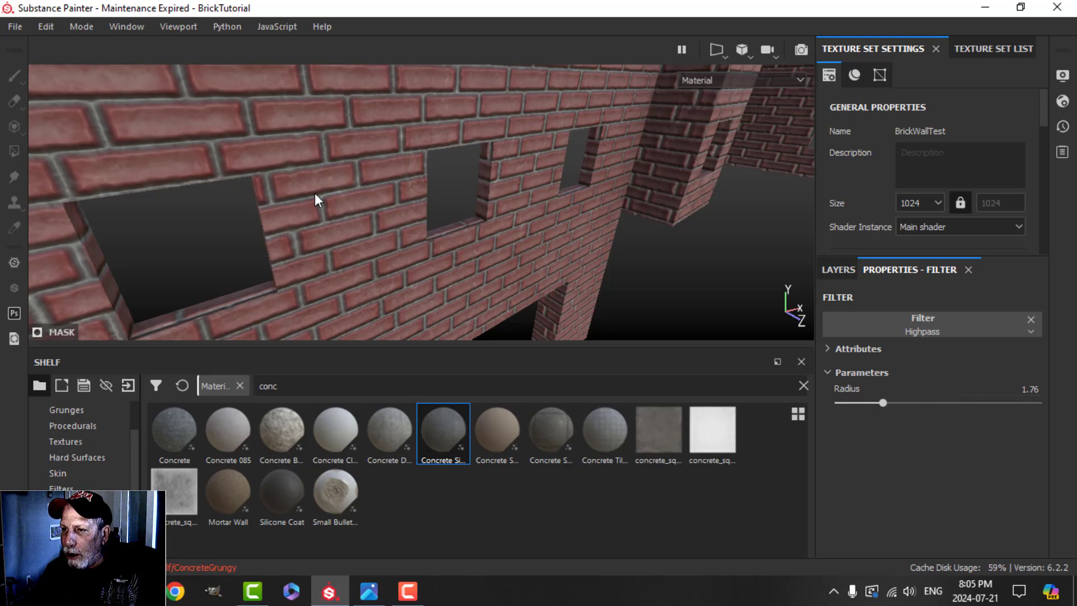
Step: Clear the Highpass filter and delete its empty filter effect from the Bricks mask
{"action": "left_click", "coordinate": [1031, 318]}
{"action": "left_click", "coordinate": [837, 269]}
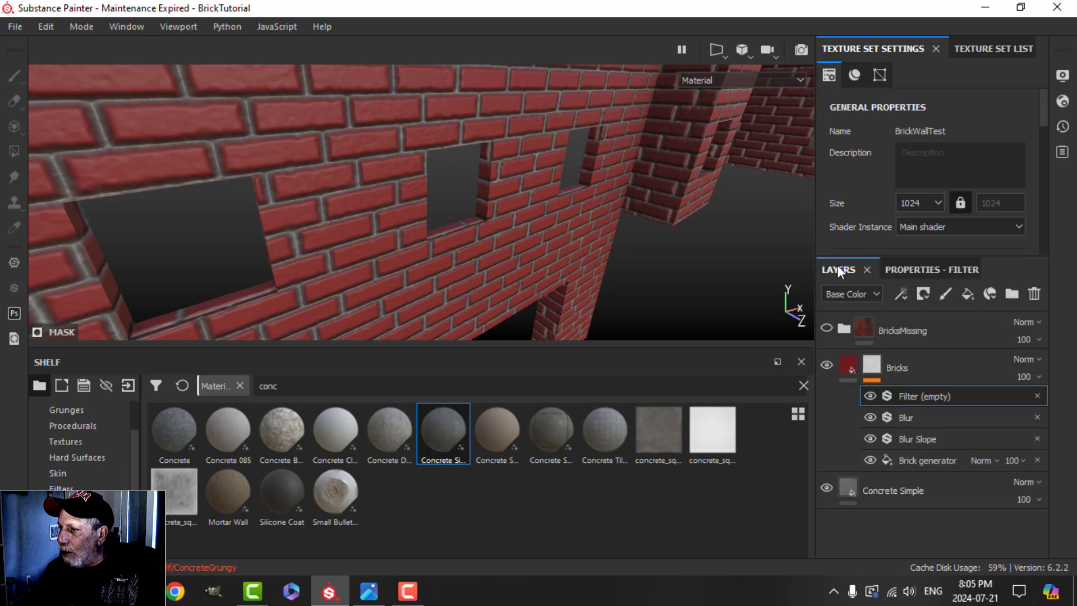
{"action": "left_click", "coordinate": [1037, 396]}
{"action": "left_click_drag", "start_coordinate": [677, 330], "coordinate": [558, 247], "text": "alt"}
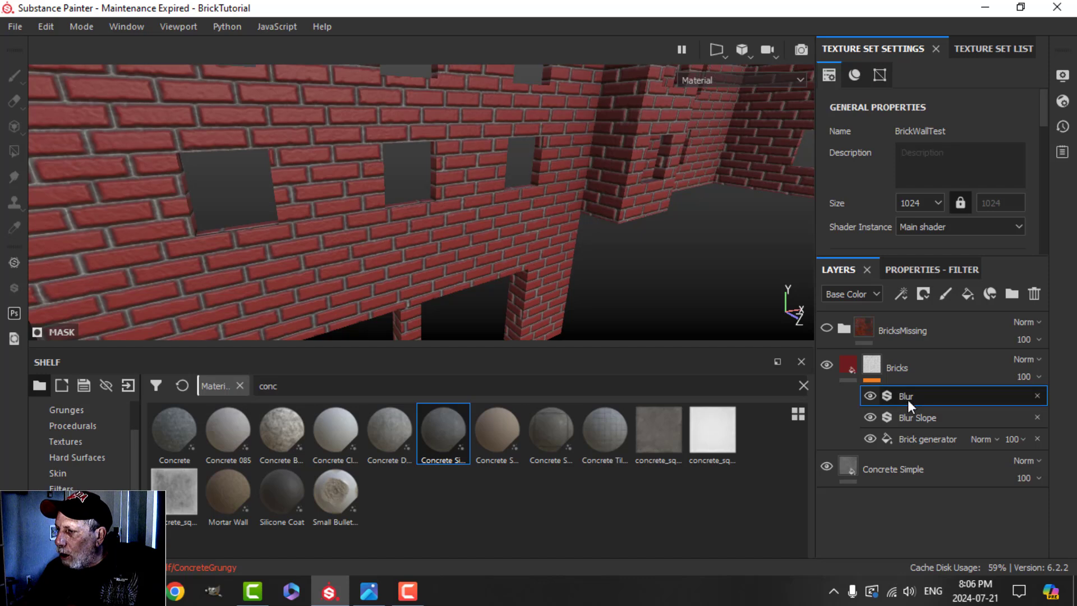
Step: Add a new fill layer directly above the Bricks layer and name it Spots
{"action": "left_click", "coordinate": [834, 368]}
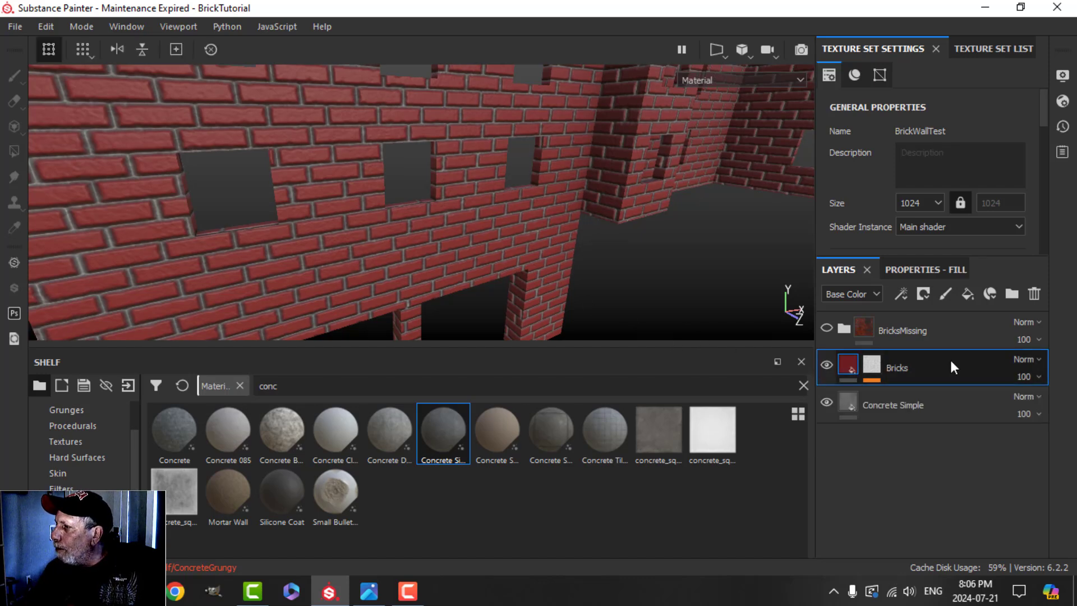
{"action": "left_click", "coordinate": [968, 293]}
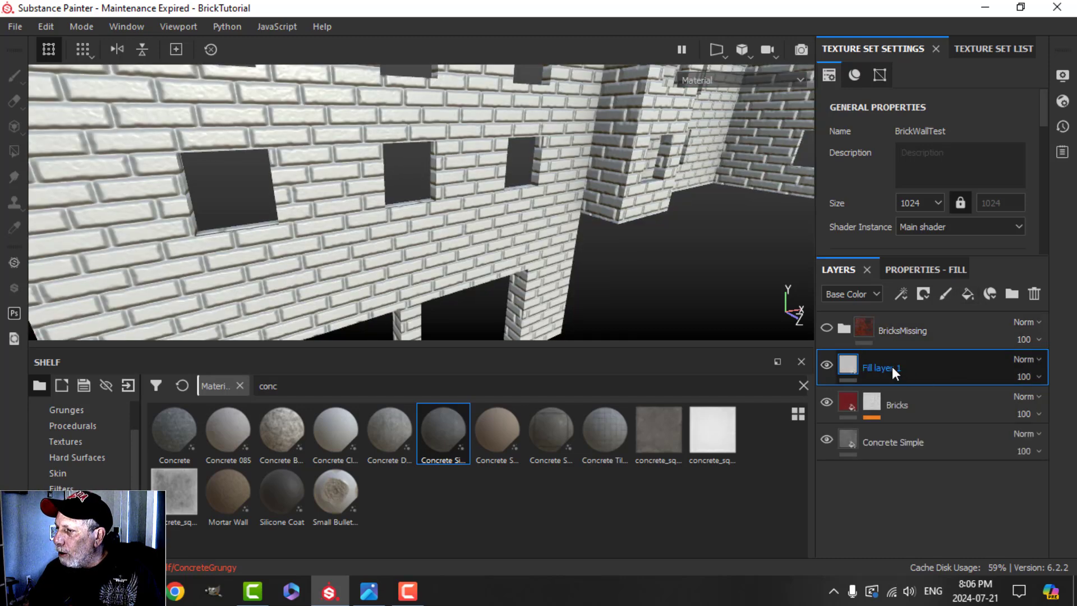
{"action": "type", "text": "Spots"}
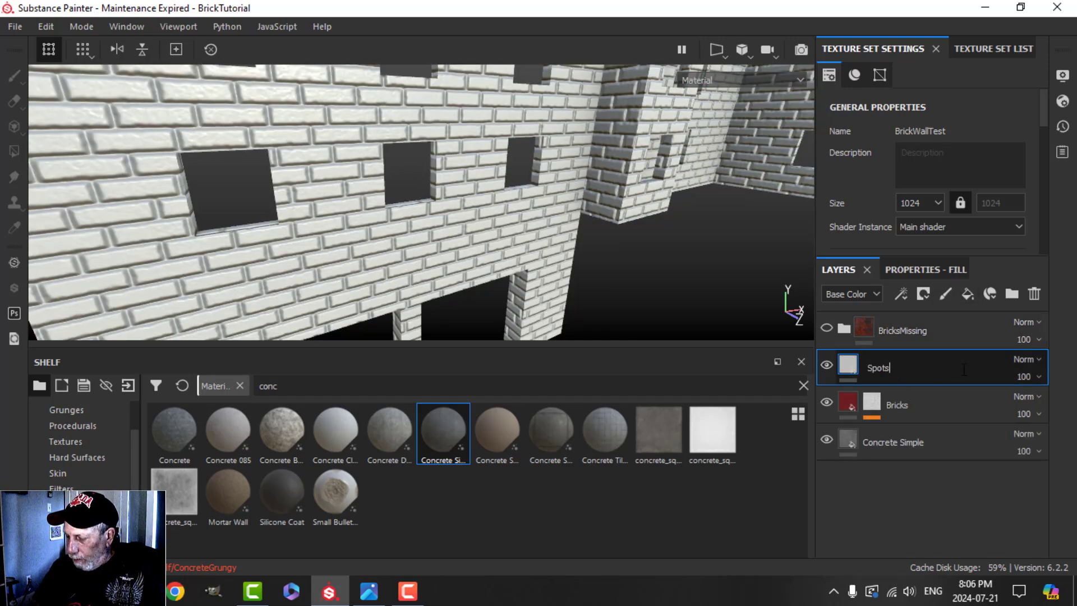
{"action": "key", "text": "Return"}
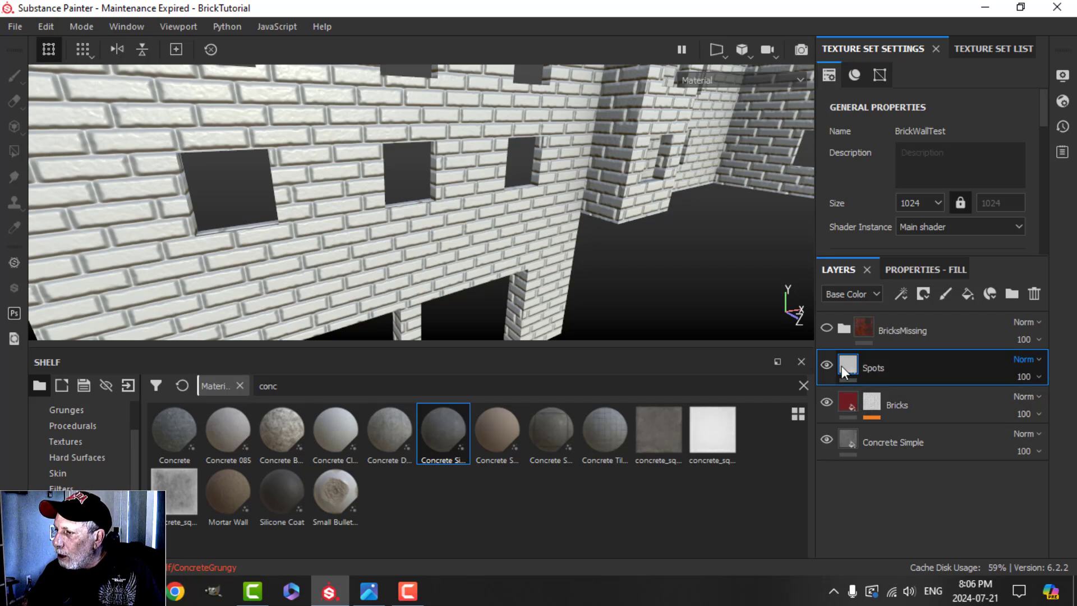
Step: Give the Spots fill a near-black base color, a height of about 0.09 and a high roughness
{"action": "left_click", "coordinate": [907, 271]}
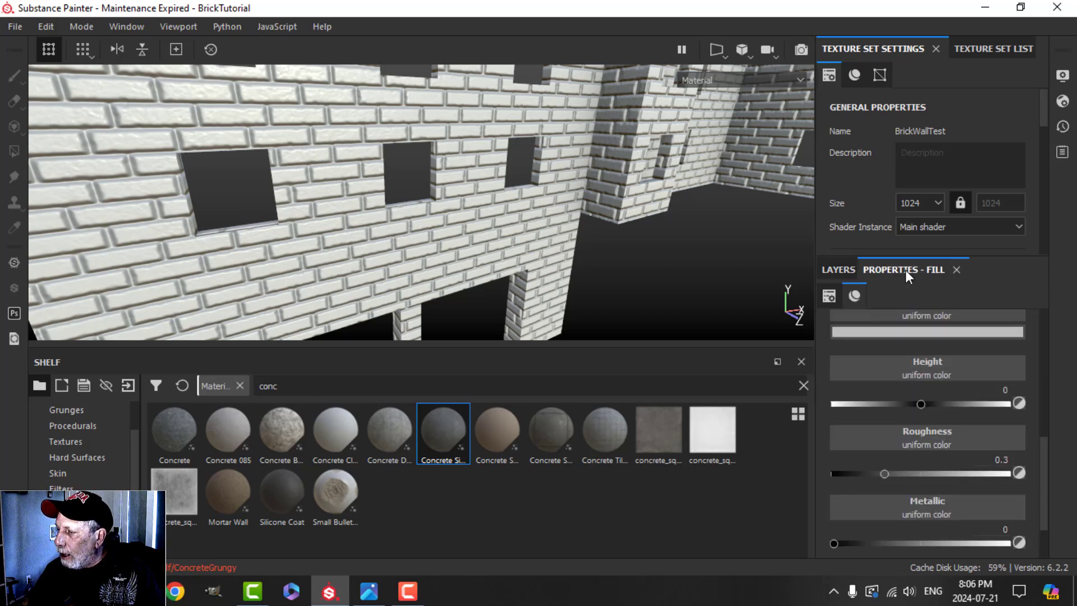
{"action": "left_click", "coordinate": [910, 331]}
{"action": "left_click", "coordinate": [863, 475]}
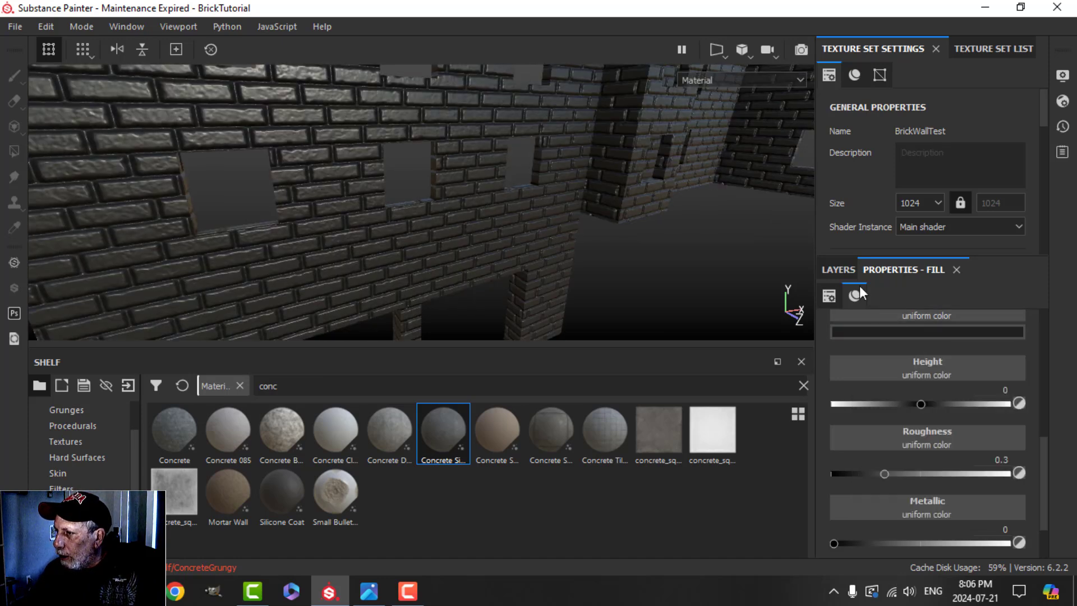
{"action": "left_click_drag", "start_coordinate": [924, 403], "coordinate": [929, 405]}
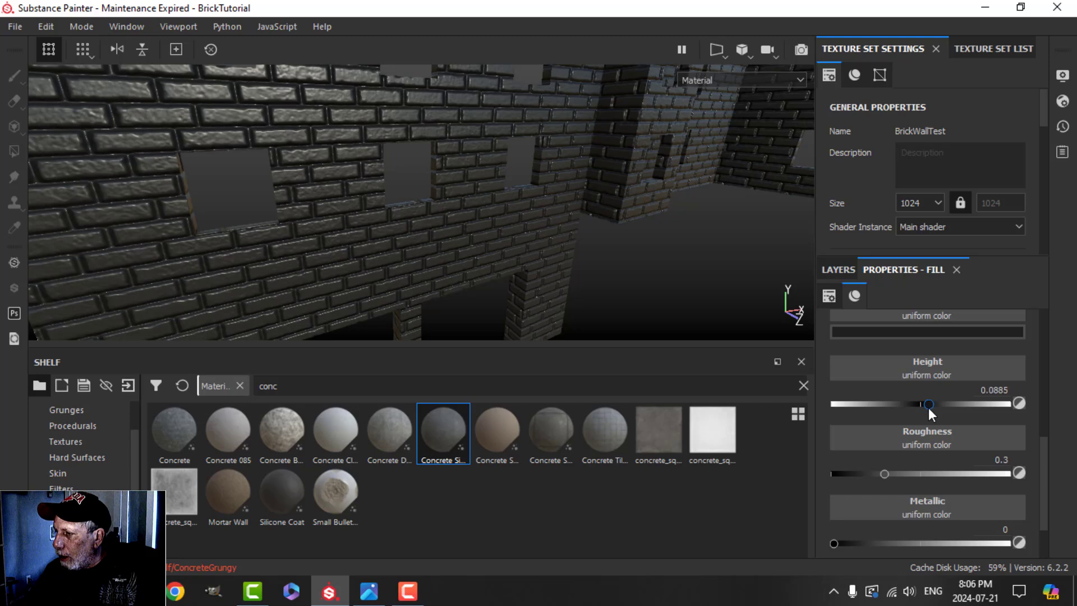
{"action": "left_click_drag", "start_coordinate": [887, 474], "coordinate": [986, 473]}
Step: Disable the metal and nrm channels of the Spots fill, keeping color, height and rough active
{"action": "scroll", "coordinate": [1021, 422], "scroll_direction": "up", "scroll_amount": 5}
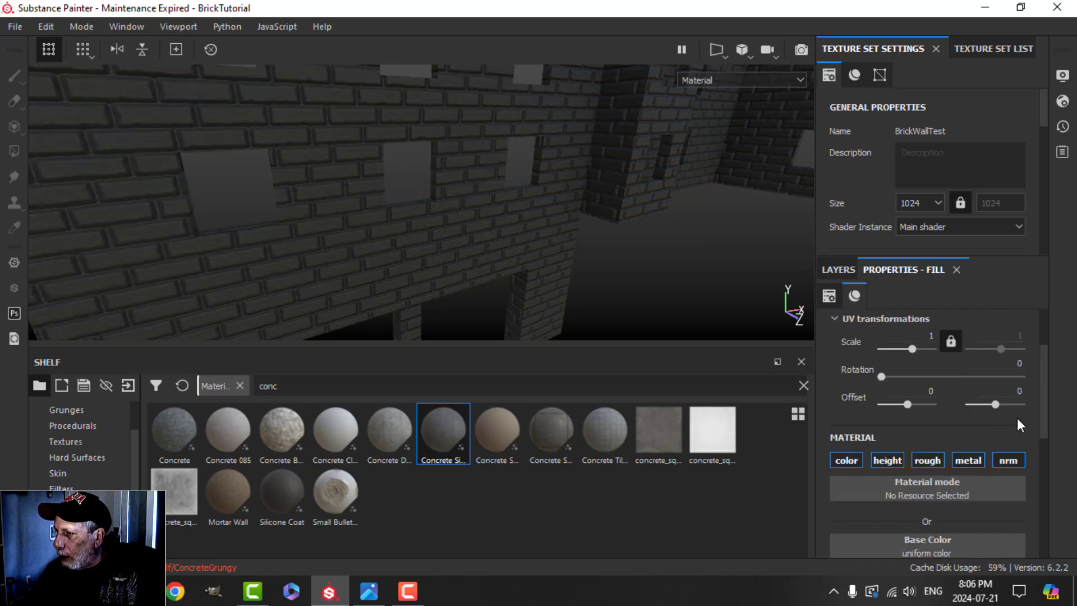
{"action": "left_click", "coordinate": [976, 460]}
{"action": "left_click", "coordinate": [995, 460]}
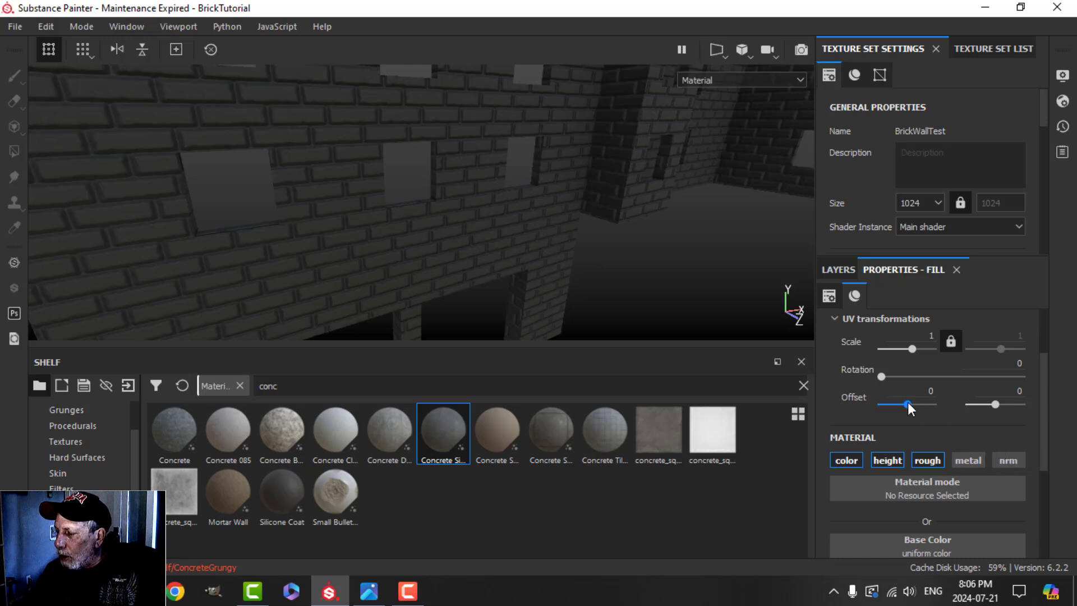
{"action": "scroll", "coordinate": [952, 392], "scroll_direction": "up", "scroll_amount": 2}
{"action": "scroll", "coordinate": [953, 393], "scroll_direction": "down", "scroll_amount": 2}
Step: Add a black mask to the Spots layer and put a fill effect in that mask
{"action": "left_click", "coordinate": [838, 270]}
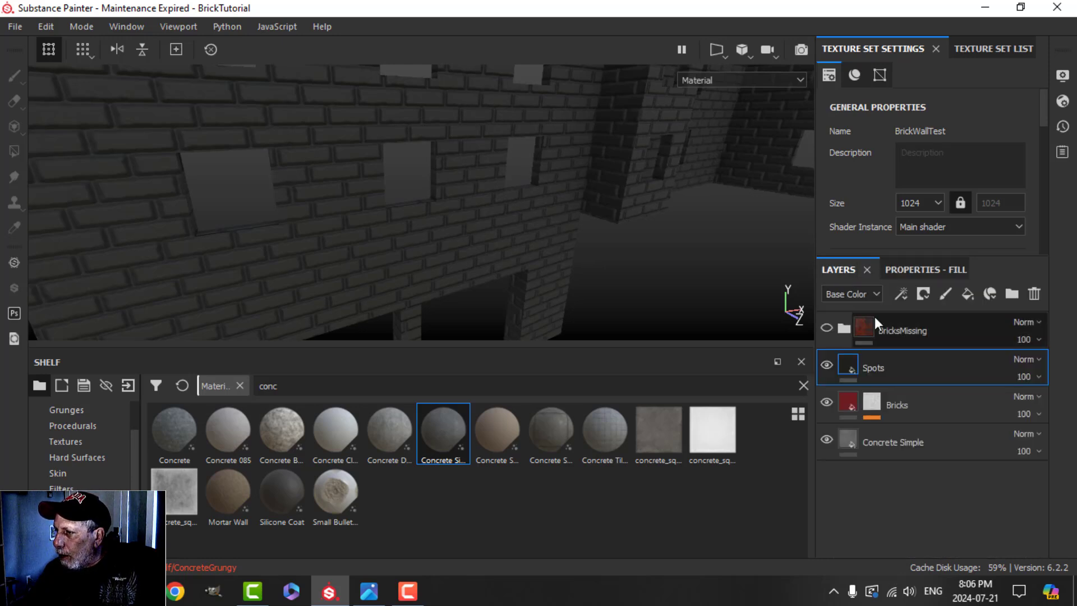
{"action": "left_click", "coordinate": [924, 293]}
{"action": "left_click", "coordinate": [932, 331]}
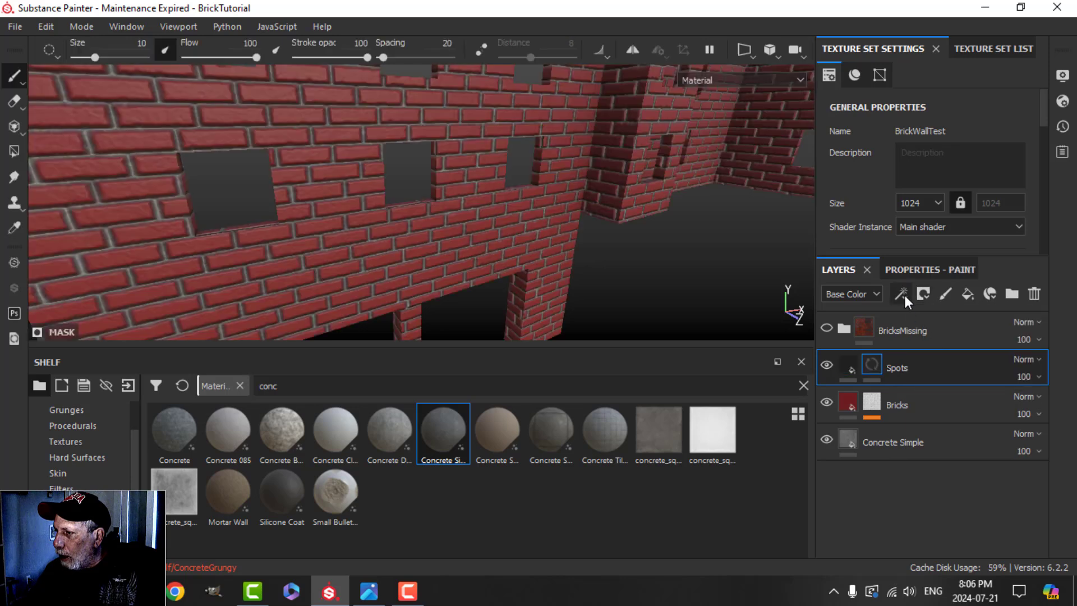
{"action": "left_click", "coordinate": [902, 294]}
{"action": "left_click", "coordinate": [921, 352]}
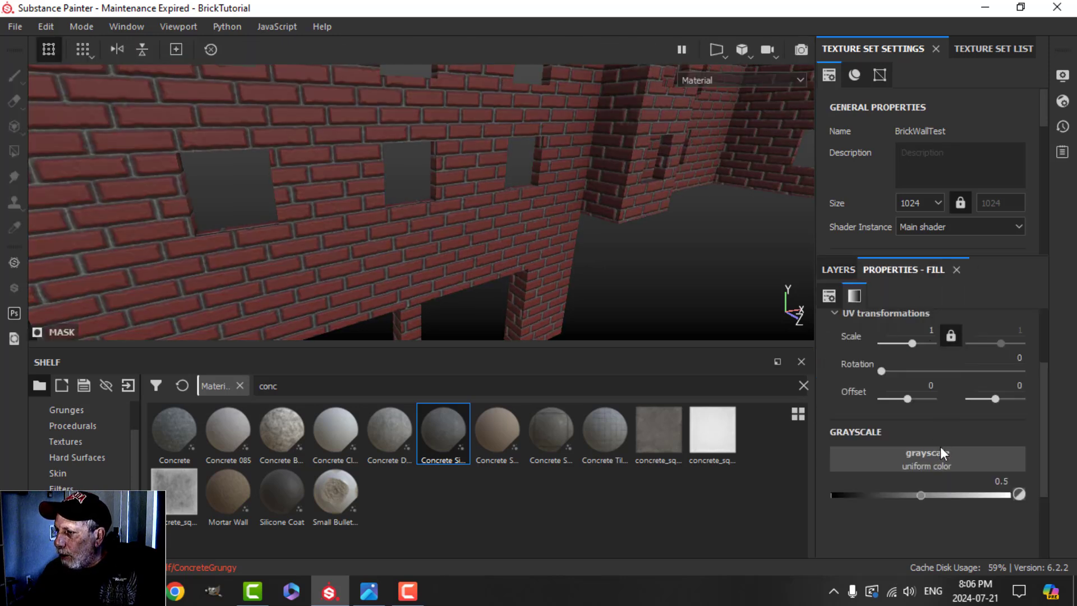
Step: Search the grayscale resources for "bnw" and assign the second BnW Spots procedural to the Spots mask's fill
{"action": "left_click", "coordinate": [943, 455]}
{"action": "left_click", "coordinate": [1061, 252]}
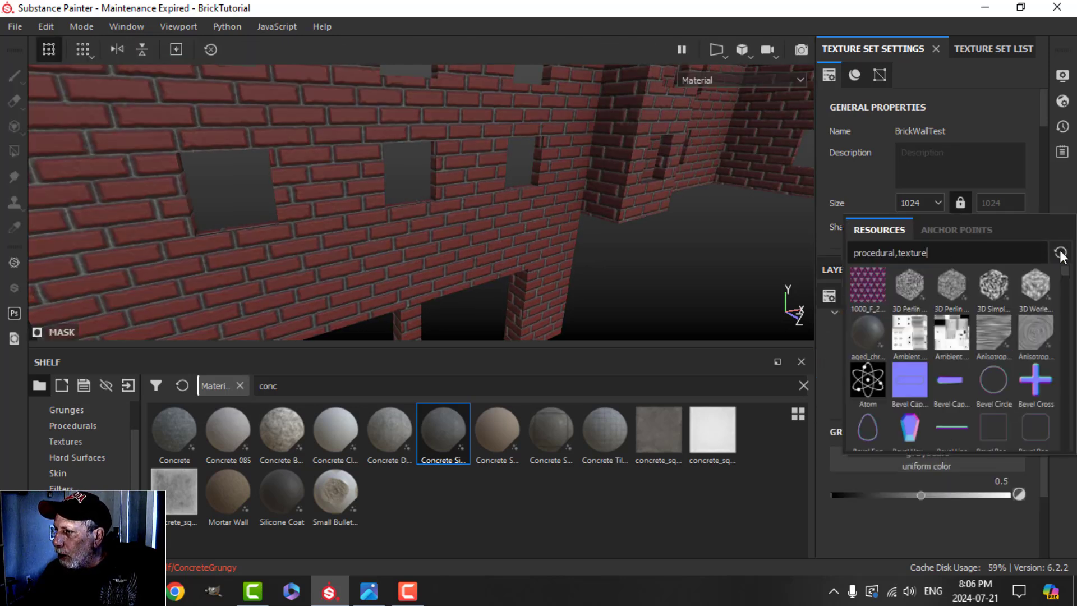
{"action": "type", "text": "bnw"}
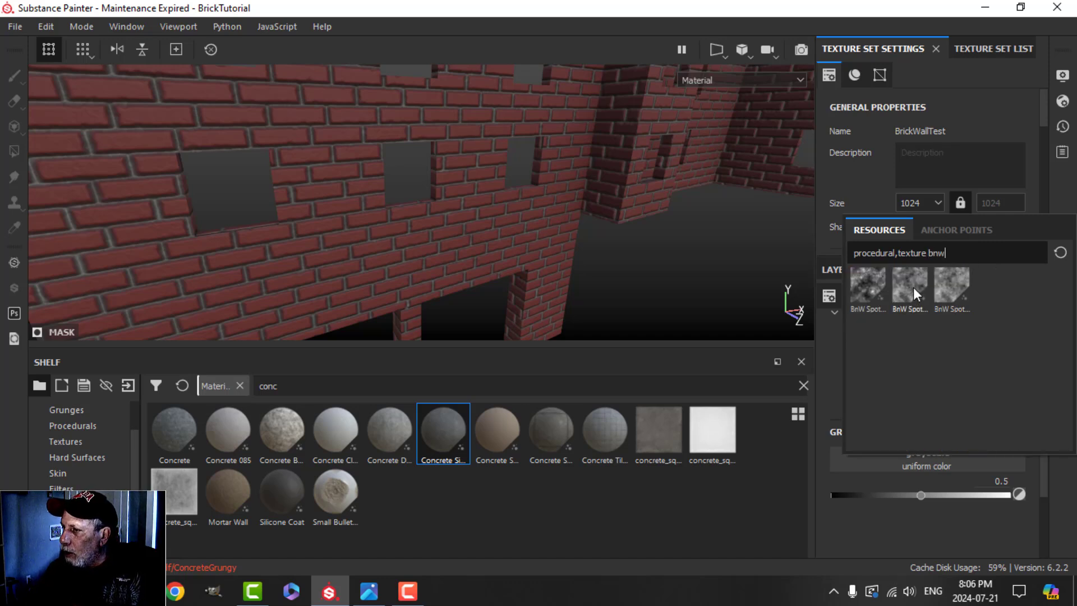
{"action": "left_click", "coordinate": [914, 287]}
Step: Set the projection of the Spots mask's fill to Tri-planar projection
{"action": "left_click_drag", "start_coordinate": [806, 297], "coordinate": [588, 257], "text": "alt"}
{"action": "scroll", "coordinate": [928, 366], "scroll_direction": "up", "scroll_amount": 2}
{"action": "left_click", "coordinate": [920, 352]}
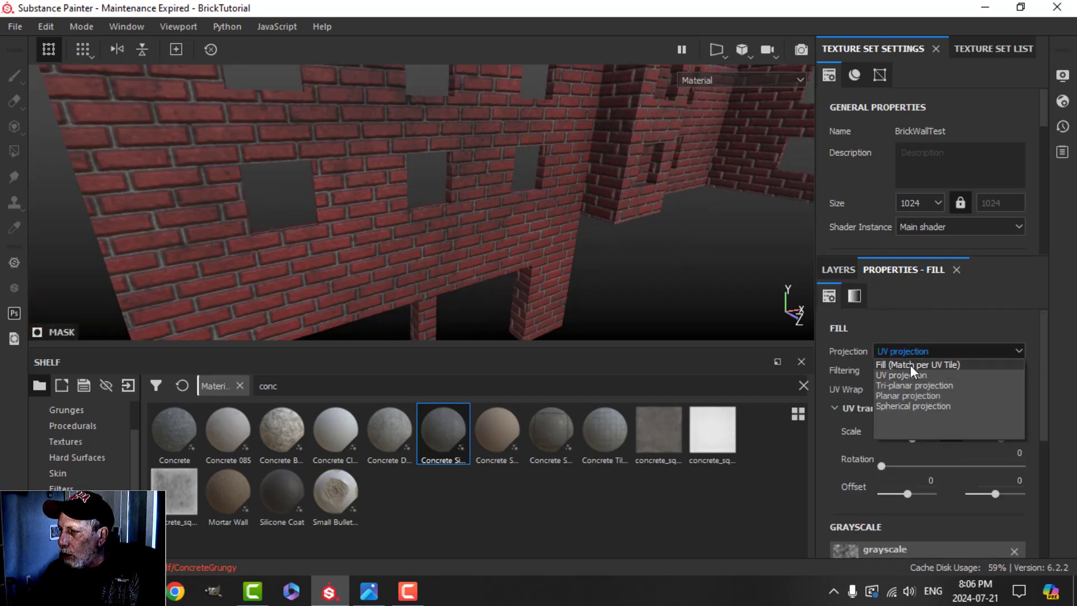
{"action": "left_click", "coordinate": [912, 385]}
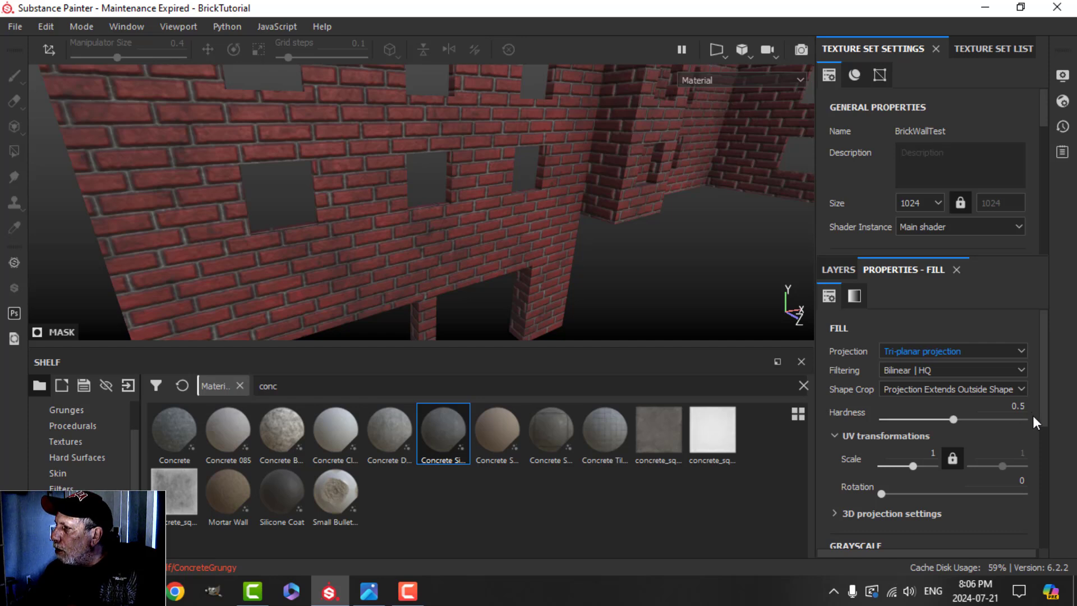
Step: Raise the BnW Spots 2 noise scale to 8 and its disorder to 0.27 in the Spots mask's fill
{"action": "scroll", "coordinate": [977, 446], "scroll_direction": "down", "scroll_amount": 5}
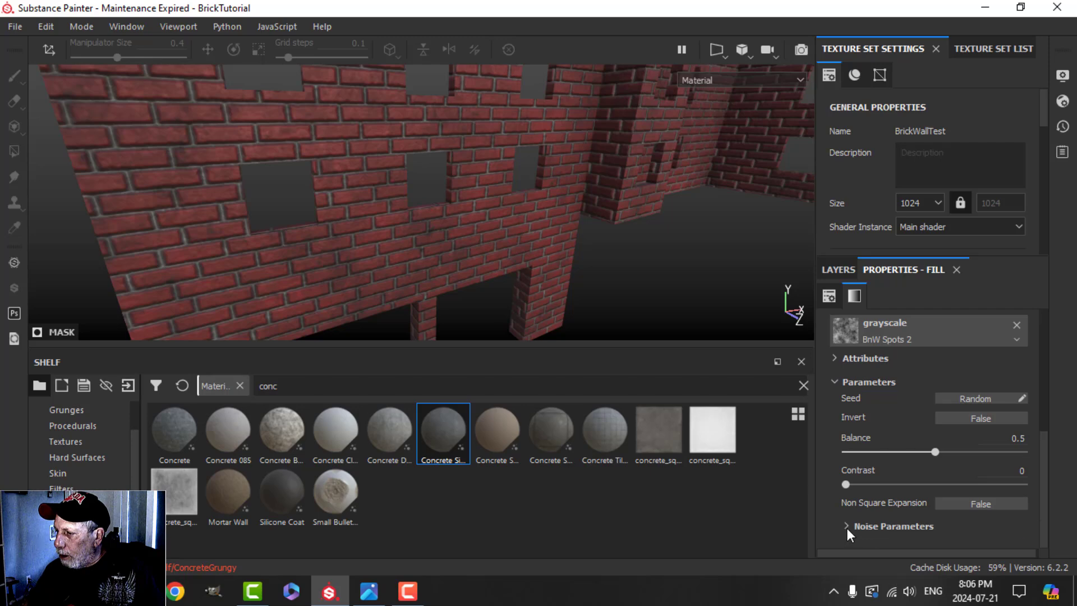
{"action": "left_click", "coordinate": [847, 527]}
{"action": "left_click_drag", "start_coordinate": [857, 496], "coordinate": [1048, 512]}
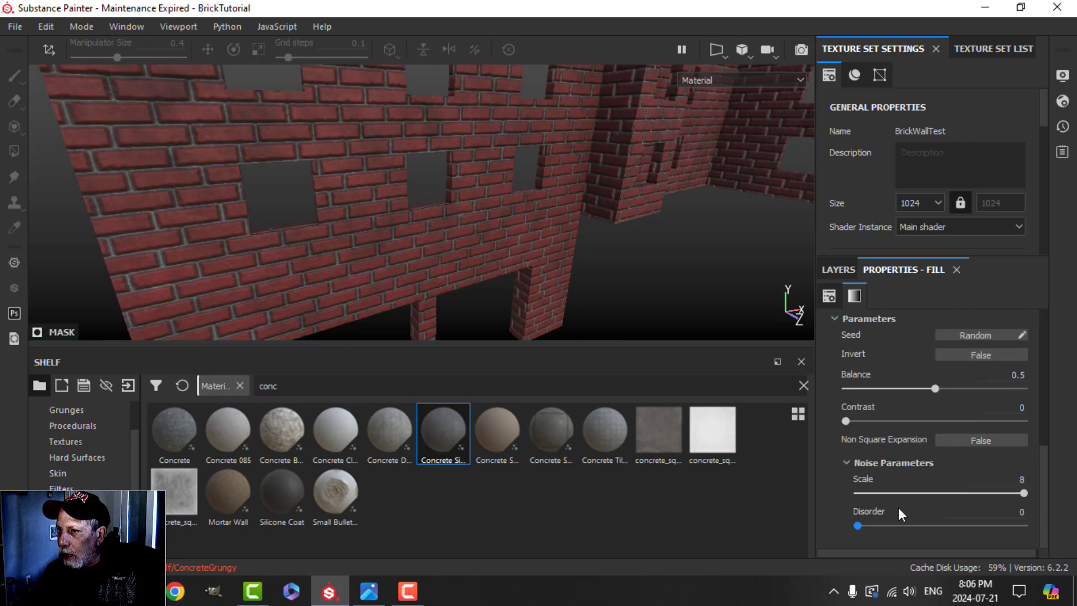
{"action": "left_click_drag", "start_coordinate": [860, 525], "coordinate": [902, 524]}
{"action": "scroll", "coordinate": [553, 277], "scroll_direction": "up", "scroll_amount": 3}
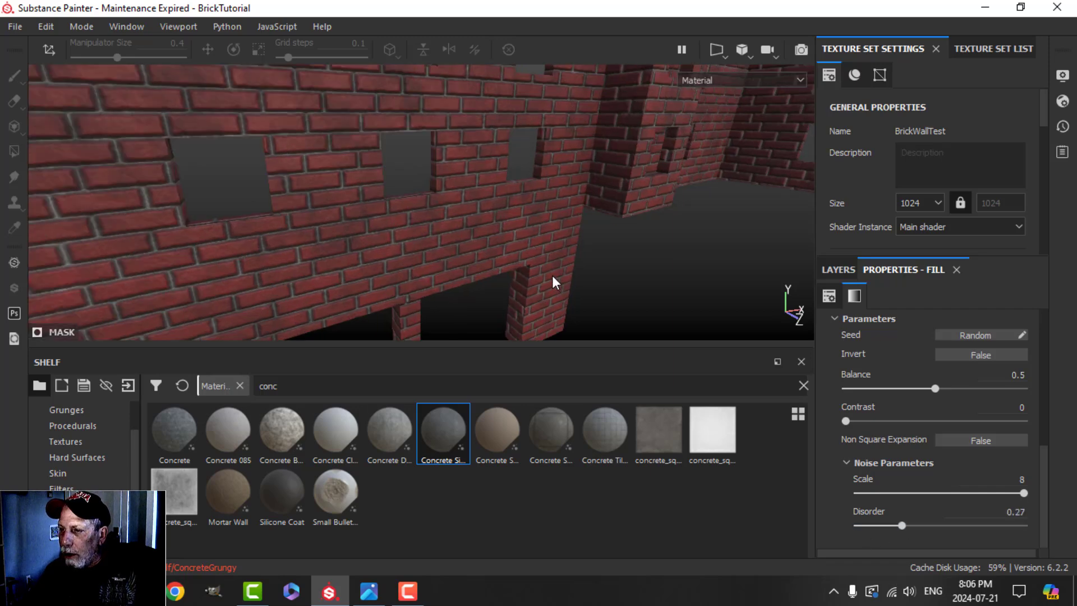
{"action": "left_click_drag", "start_coordinate": [551, 272], "coordinate": [575, 264], "text": "alt"}
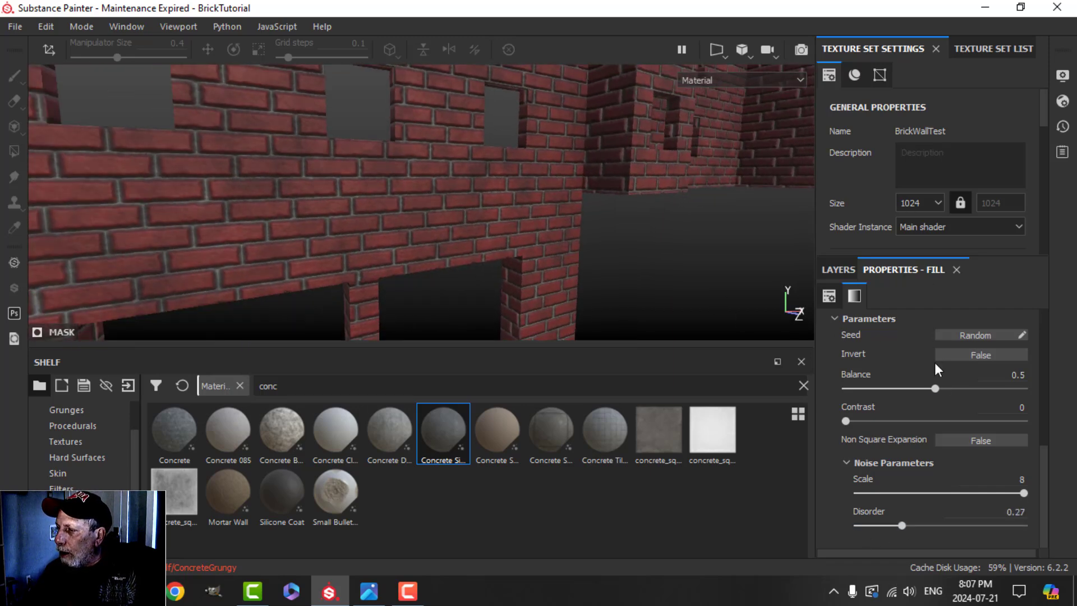
Step: Set the balance of the BnW Spots 2 procedural to 0.75
{"action": "scroll", "coordinate": [935, 384], "scroll_direction": "up", "scroll_amount": 1}
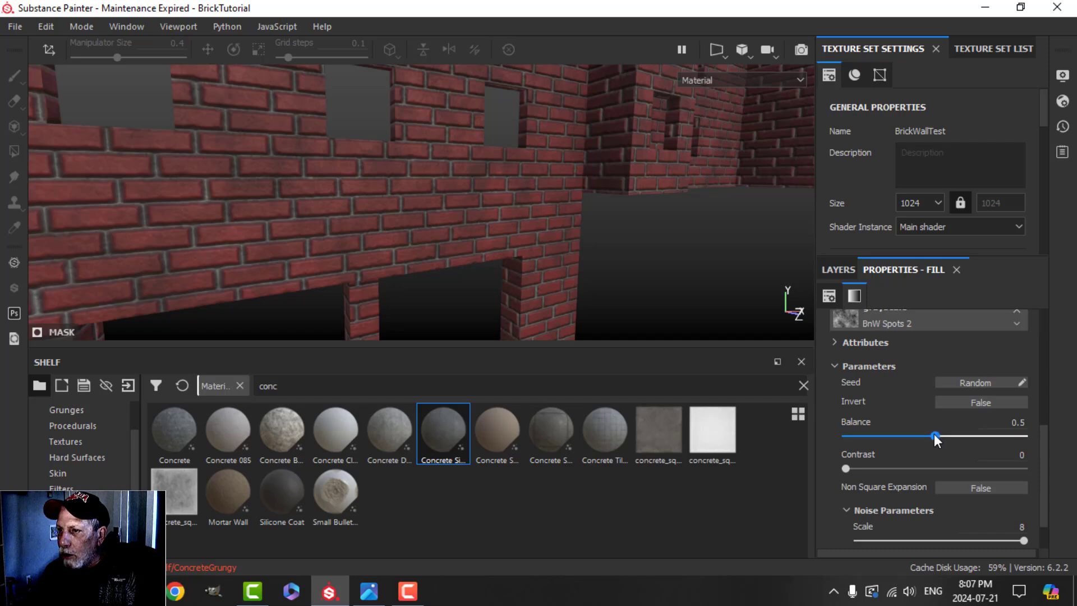
{"action": "mouse_move", "coordinate": [934, 436]}
{"action": "left_mouse_down"}
{"action": "mouse_move", "coordinate": [965, 438]}
{"action": "mouse_move", "coordinate": [911, 442]}
{"action": "mouse_move", "coordinate": [976, 443]}
{"action": "mouse_move", "coordinate": [944, 442]}
{"action": "left_mouse_up"}
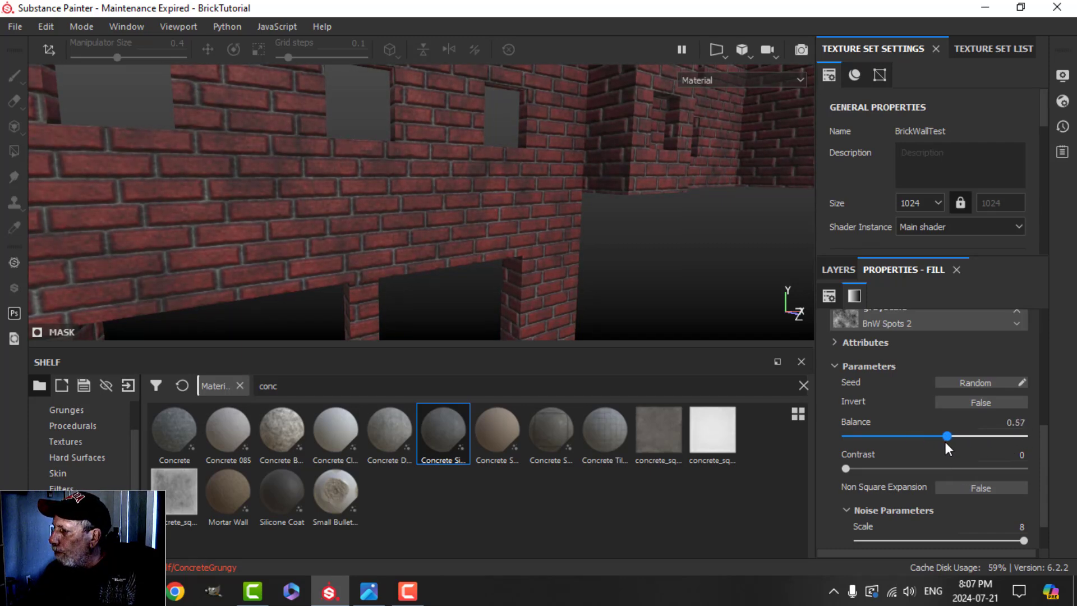
{"action": "left_click", "coordinate": [1001, 422]}
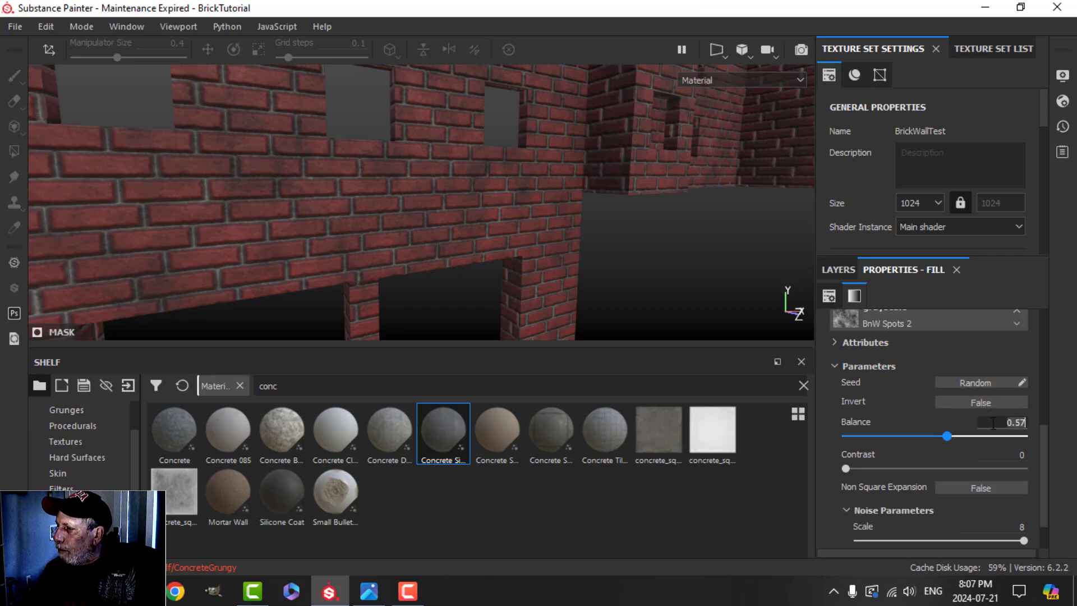
{"action": "type", "text": "0.75"}
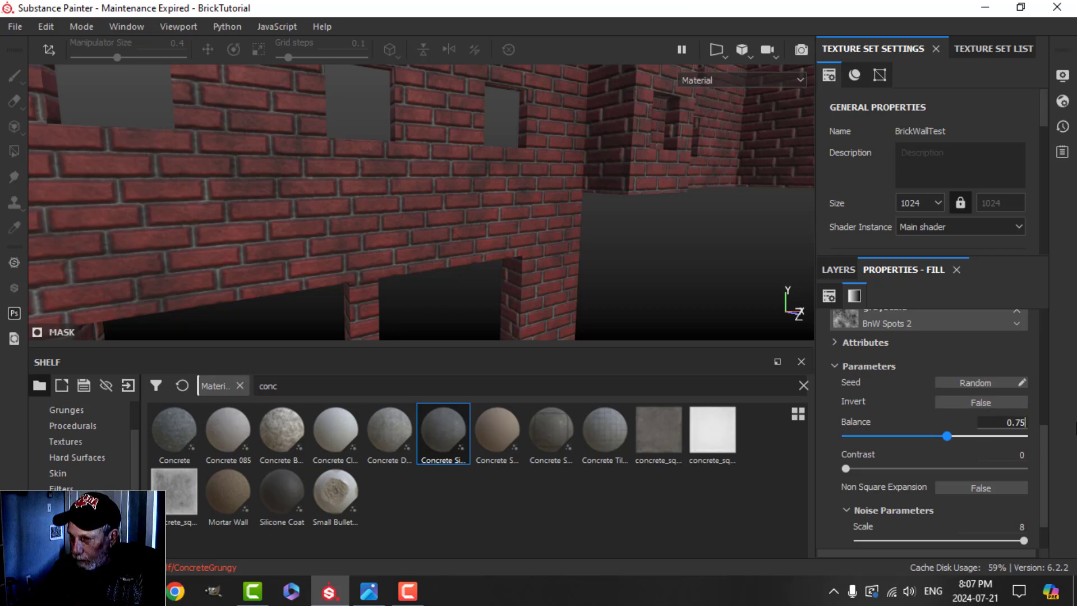
{"action": "key", "text": "Return"}
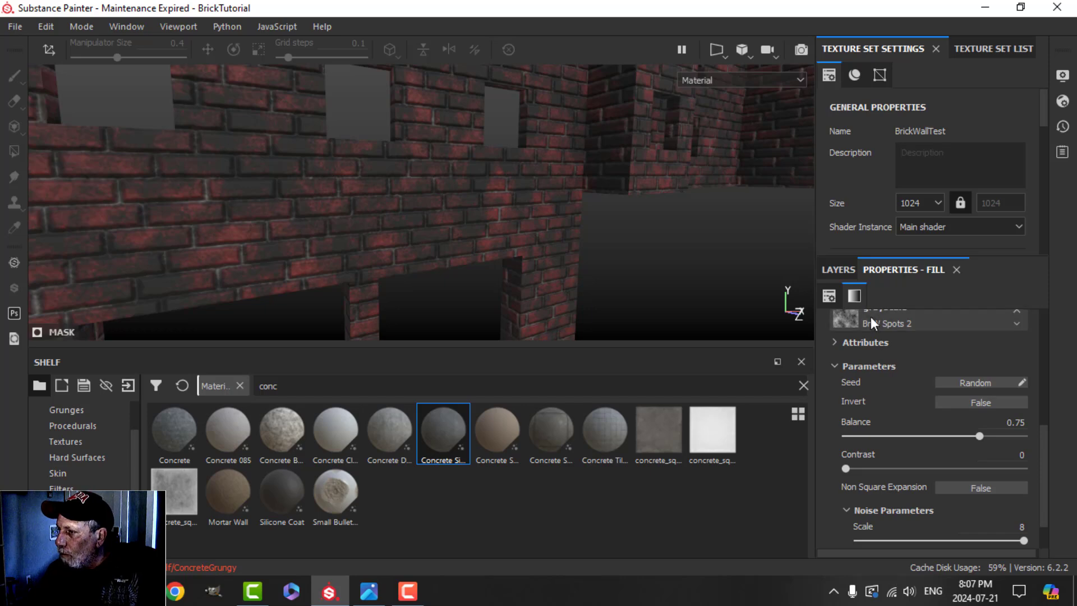
Step: Change the Spots layer's base color to a saturated dark red, about R 0.142, G 0.010, B 0.010
{"action": "left_click", "coordinate": [946, 368]}
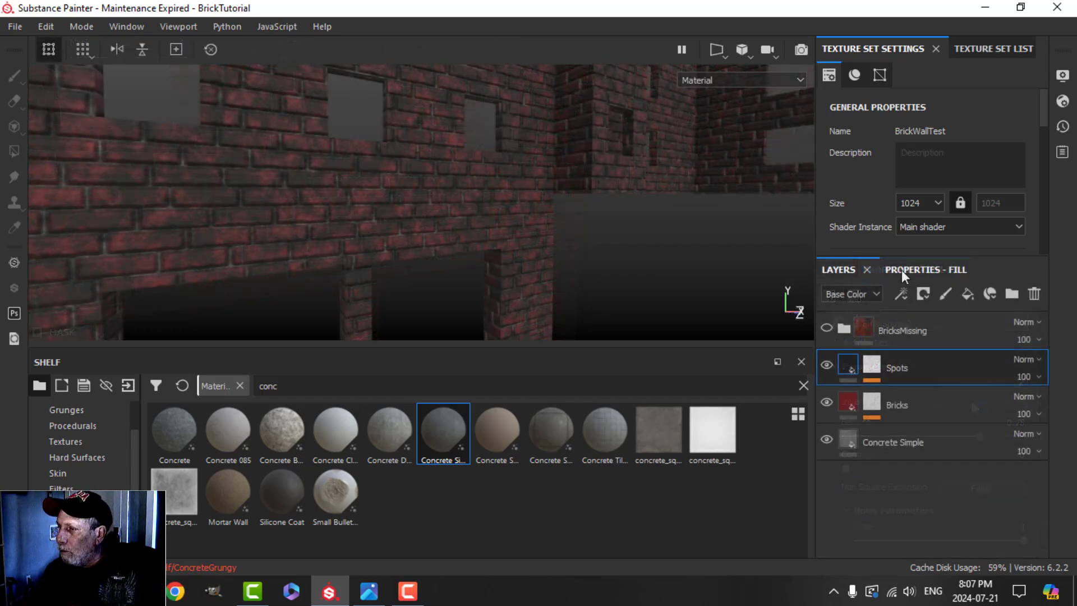
{"action": "left_click", "coordinate": [901, 270]}
{"action": "scroll", "coordinate": [891, 423], "scroll_direction": "down", "scroll_amount": 5}
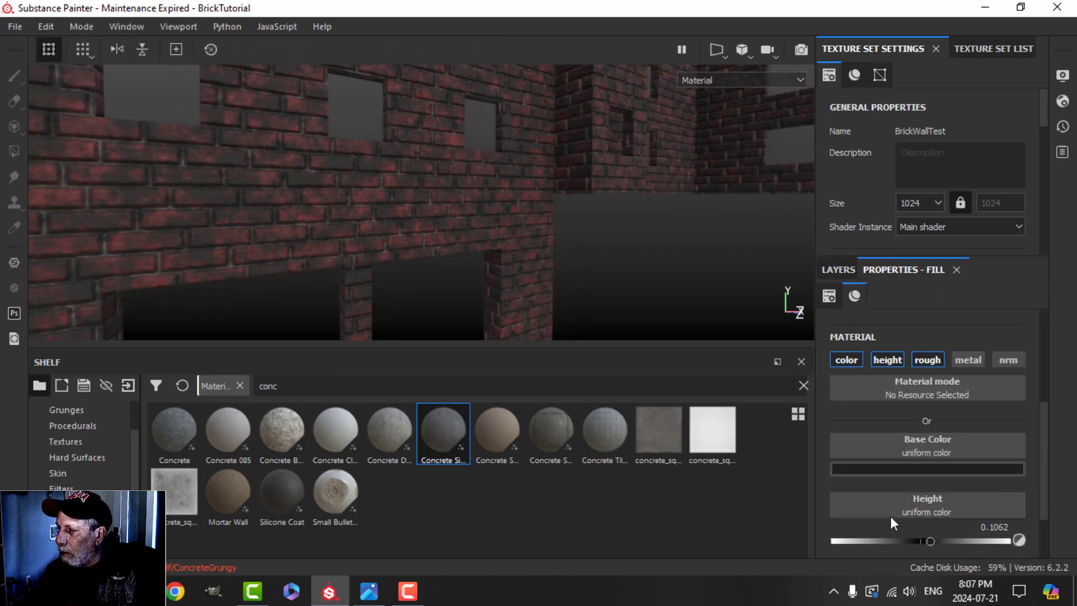
{"action": "left_click", "coordinate": [914, 466]}
{"action": "left_click_drag", "start_coordinate": [931, 373], "coordinate": [927, 375]}
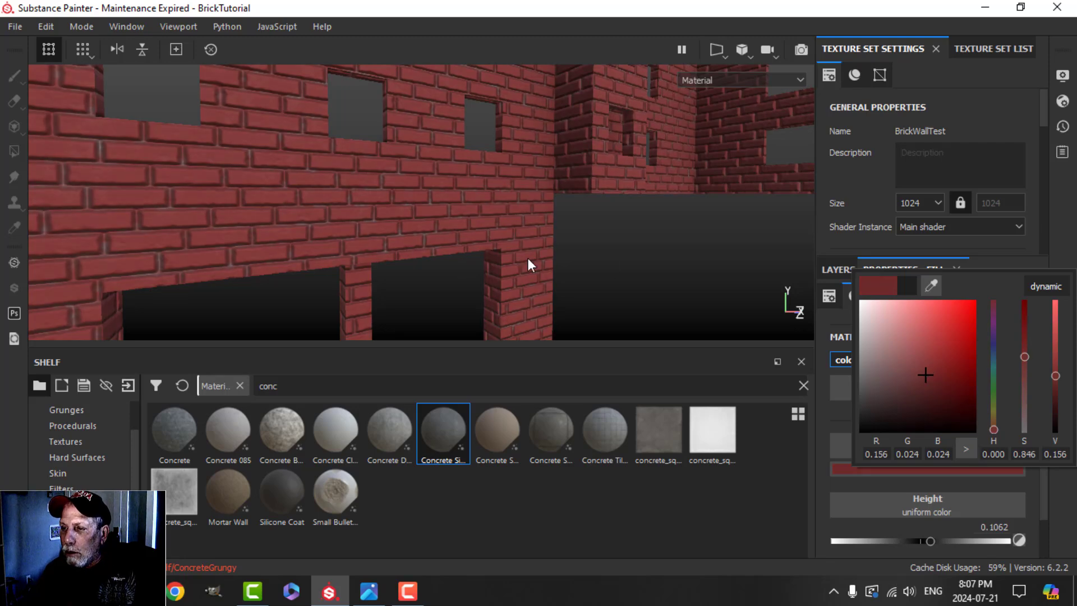
{"action": "left_click", "coordinate": [681, 277]}
{"action": "scroll", "coordinate": [617, 270], "scroll_direction": "up", "scroll_amount": 5}
{"action": "left_click_drag", "start_coordinate": [501, 252], "coordinate": [530, 254], "text": "alt"}
{"action": "scroll", "coordinate": [887, 378], "scroll_direction": "up", "scroll_amount": 3}
{"action": "scroll", "coordinate": [937, 442], "scroll_direction": "down", "scroll_amount": 3}
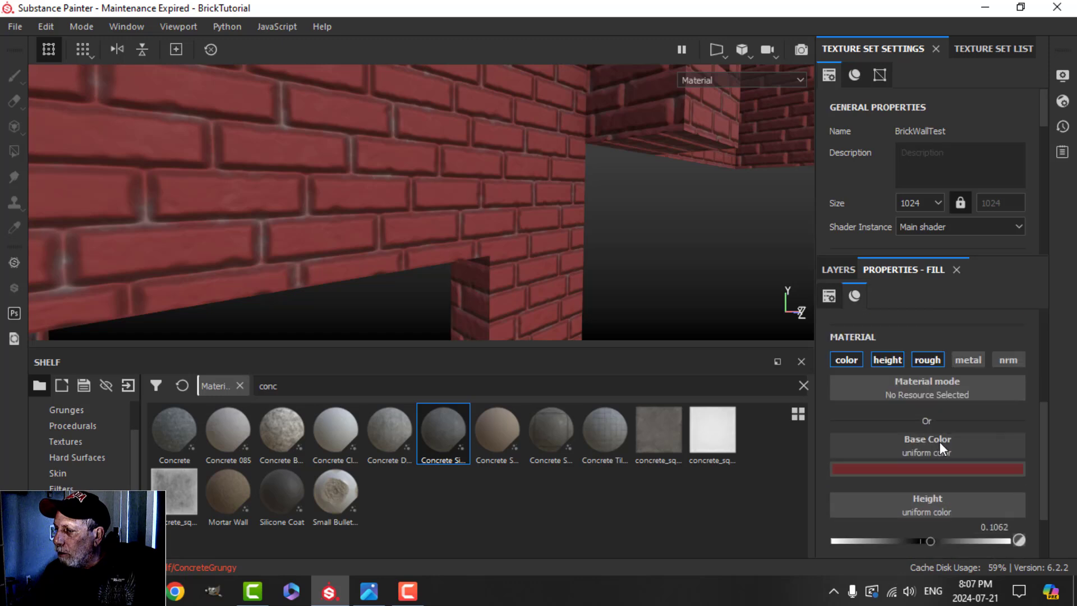
{"action": "scroll", "coordinate": [941, 447], "scroll_direction": "down", "scroll_amount": 2}
{"action": "left_click", "coordinate": [947, 389]}
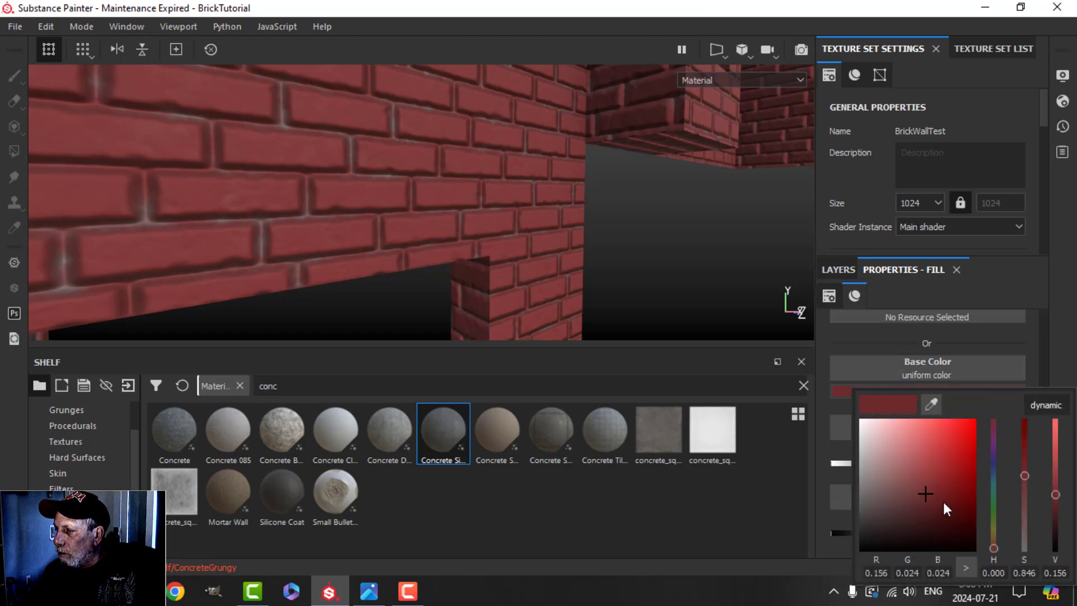
{"action": "left_click_drag", "start_coordinate": [944, 503], "coordinate": [940, 495]}
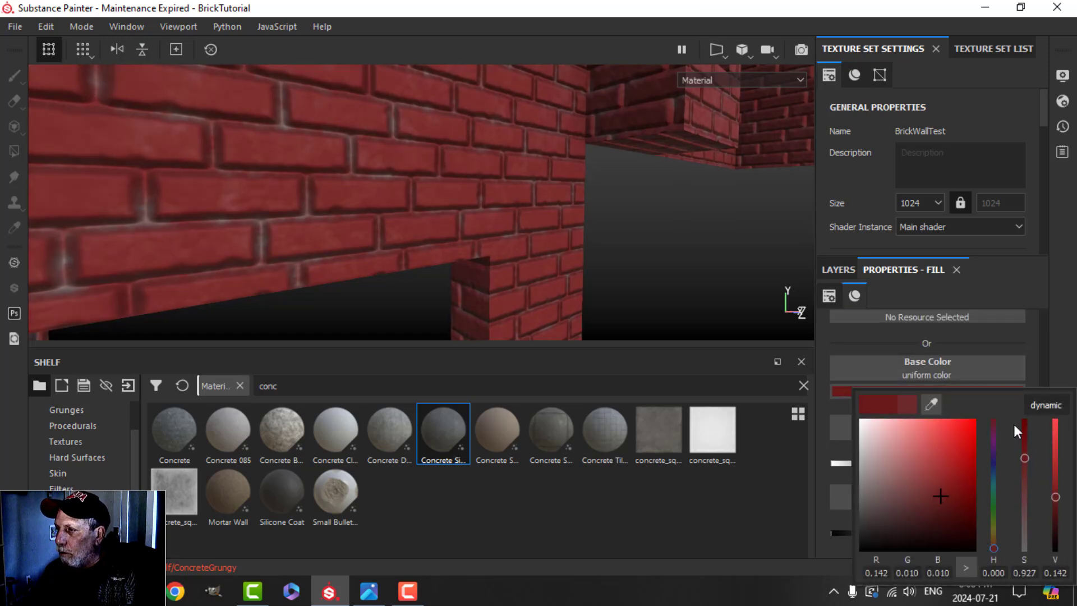
Step: Set the BrickWallTest texture set size to 2048 and inspect the bricks up close
{"action": "left_click", "coordinate": [902, 203]}
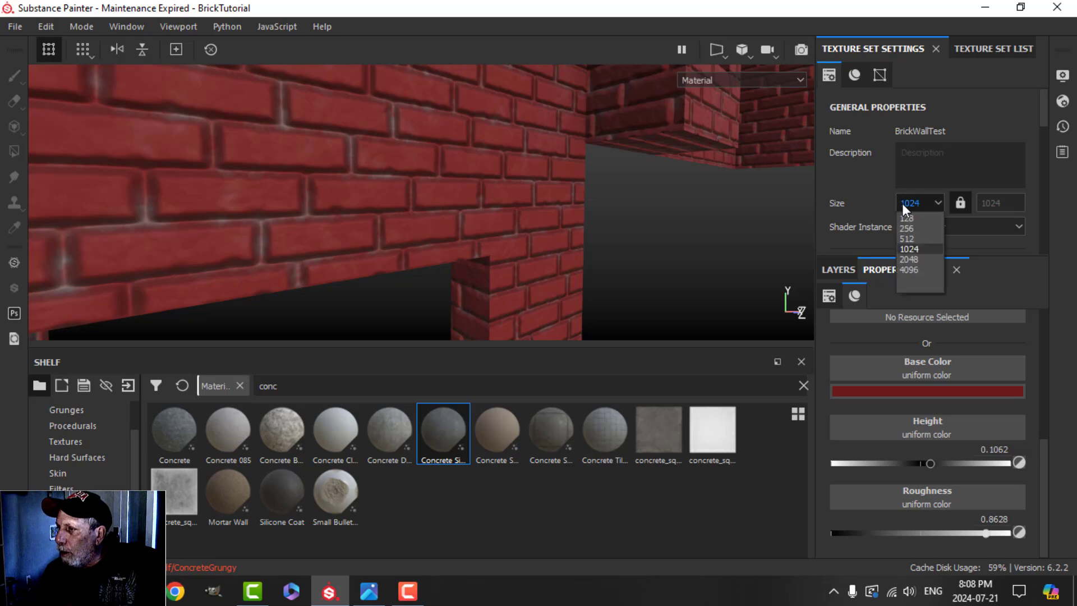
{"action": "left_click", "coordinate": [908, 259]}
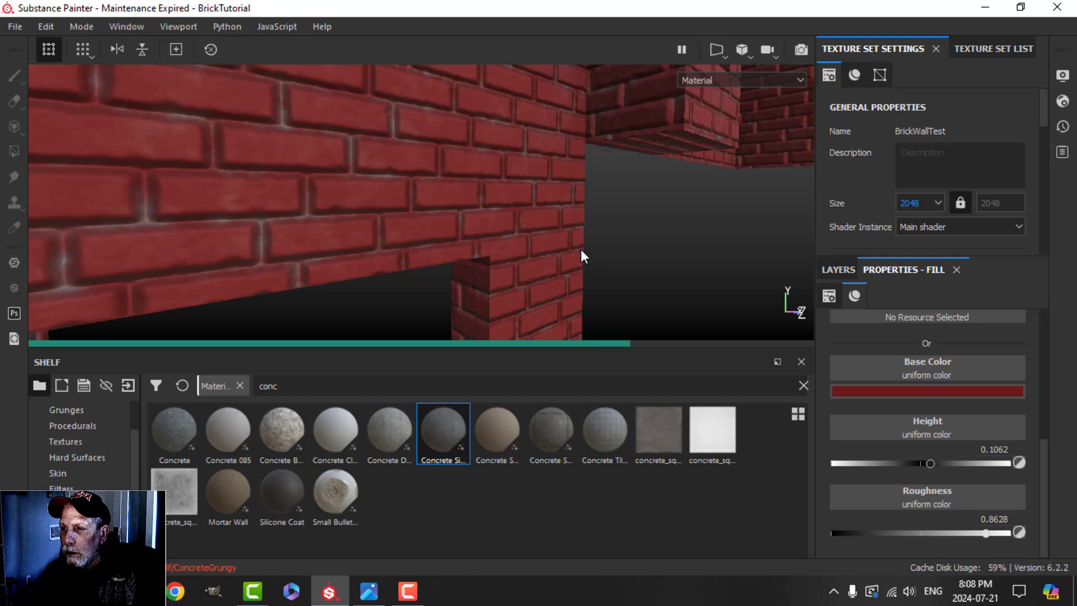
{"action": "scroll", "coordinate": [368, 193], "scroll_direction": "up", "scroll_amount": 2}
{"action": "left_click_drag", "start_coordinate": [369, 195], "coordinate": [470, 204], "text": "alt"}
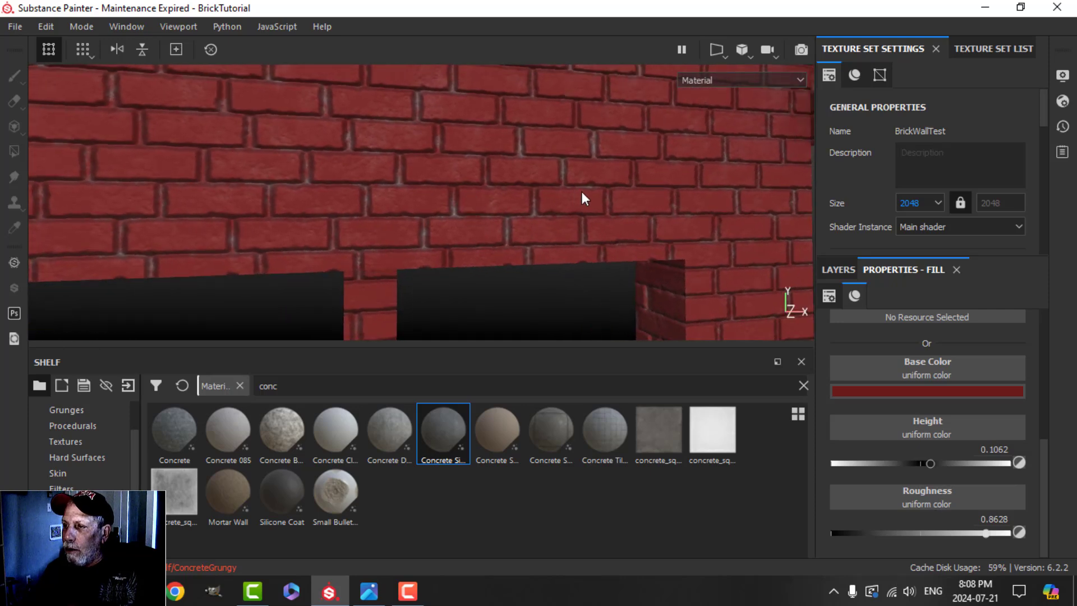
{"action": "scroll", "coordinate": [582, 197], "scroll_direction": "down", "scroll_amount": 2}
{"action": "middle_click_drag", "start_coordinate": [582, 197], "coordinate": [507, 205], "text": "alt"}
{"action": "left_click_drag", "start_coordinate": [506, 205], "coordinate": [561, 217], "text": "alt"}
{"action": "middle_click_drag", "start_coordinate": [561, 217], "coordinate": [563, 221], "text": "alt"}
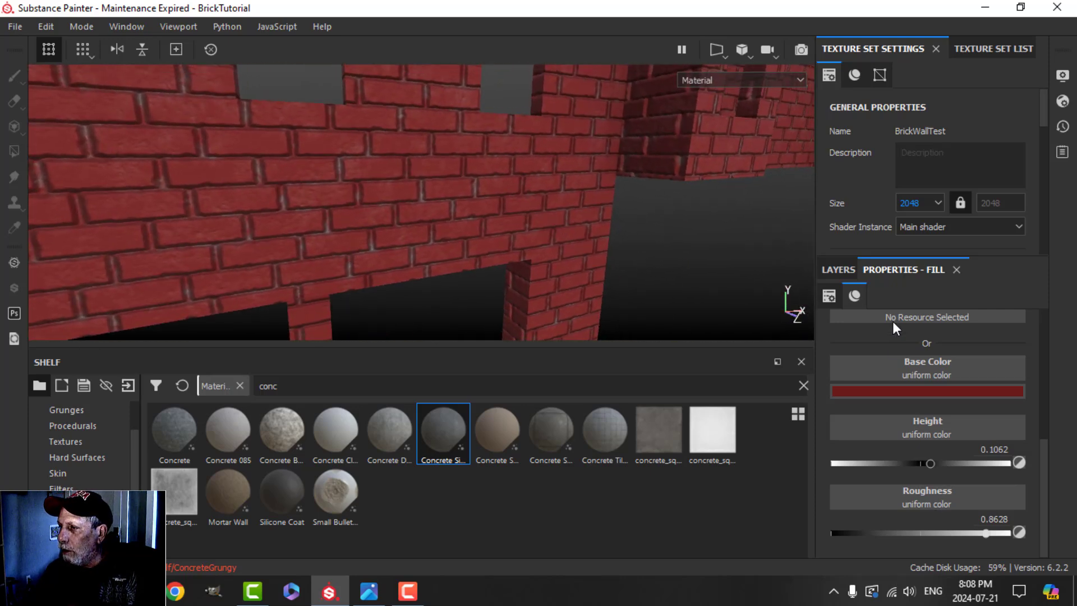
Step: Set the Spots layer's base color blending mode to Overlay and lower its opacity to 67
{"action": "left_click", "coordinate": [848, 268]}
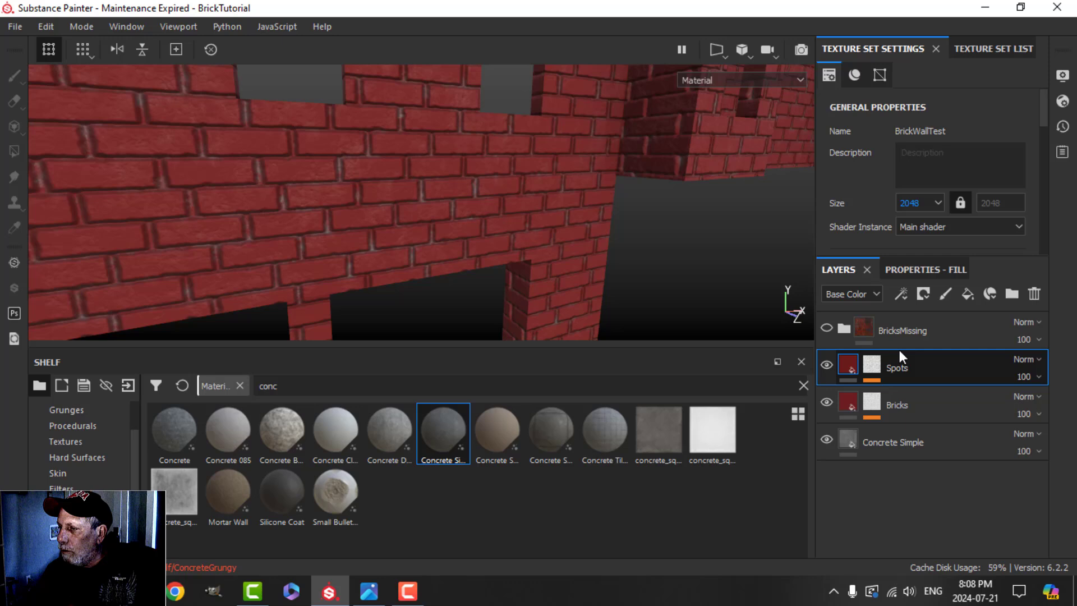
{"action": "left_click", "coordinate": [871, 370]}
{"action": "left_click", "coordinate": [921, 393]}
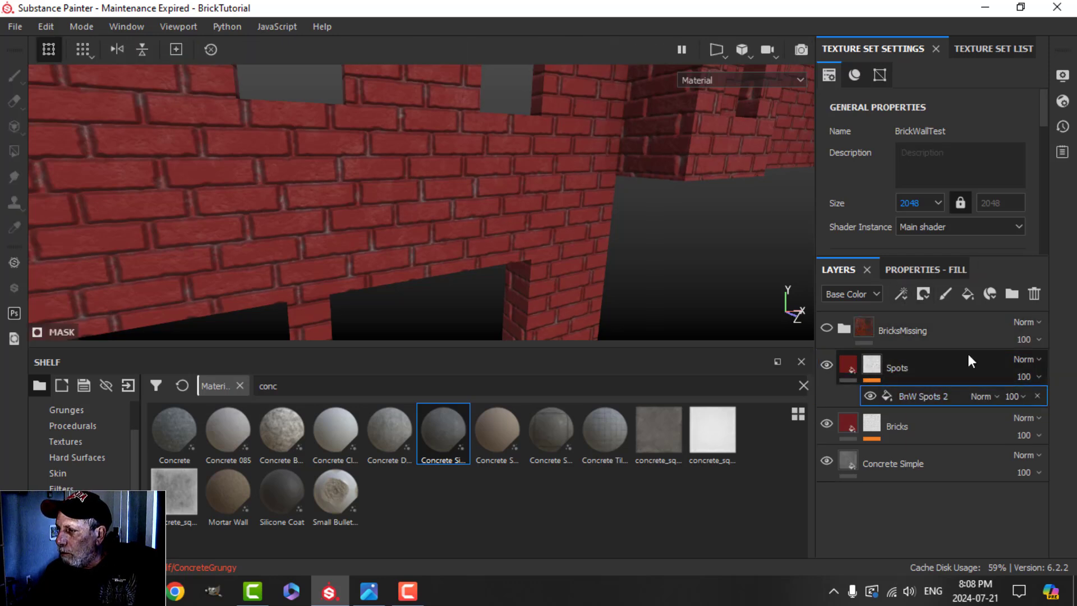
{"action": "left_click", "coordinate": [1025, 359]}
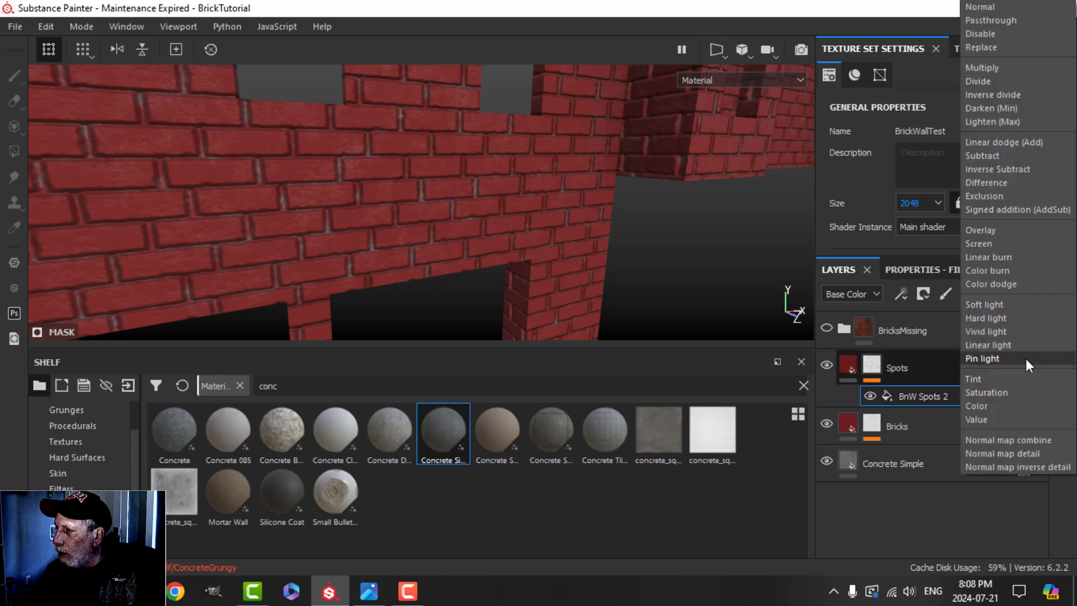
{"action": "left_click", "coordinate": [986, 230]}
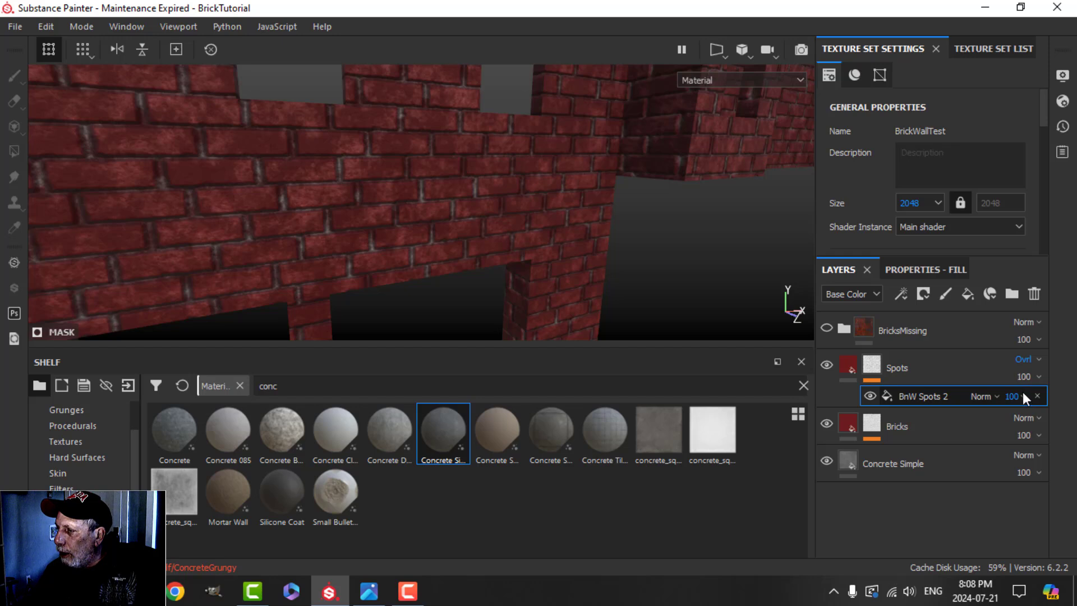
{"action": "left_click", "coordinate": [1039, 376]}
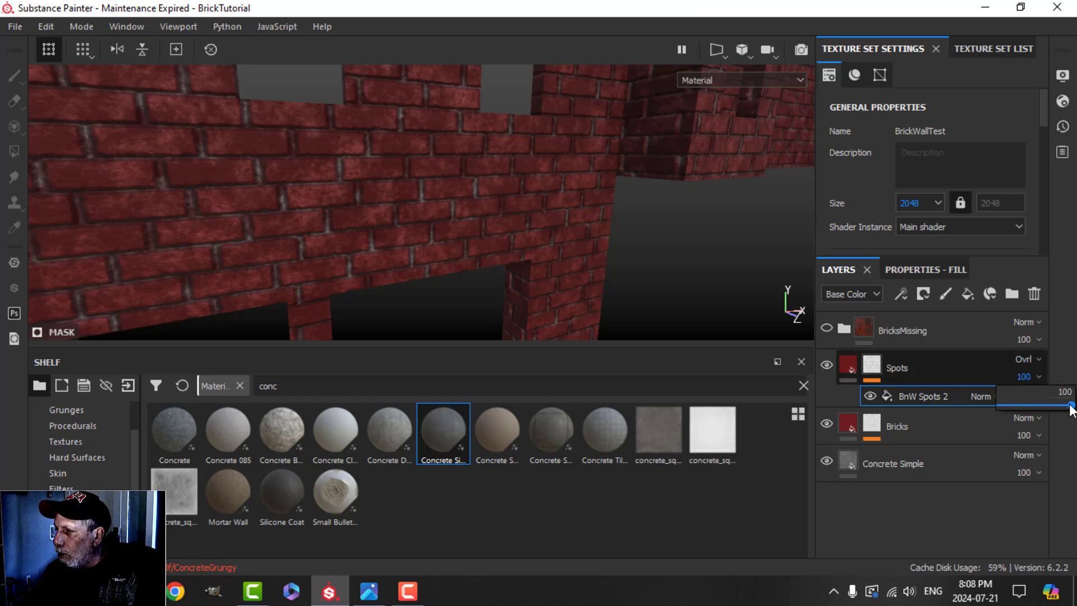
{"action": "left_click_drag", "start_coordinate": [1071, 406], "coordinate": [1046, 407]}
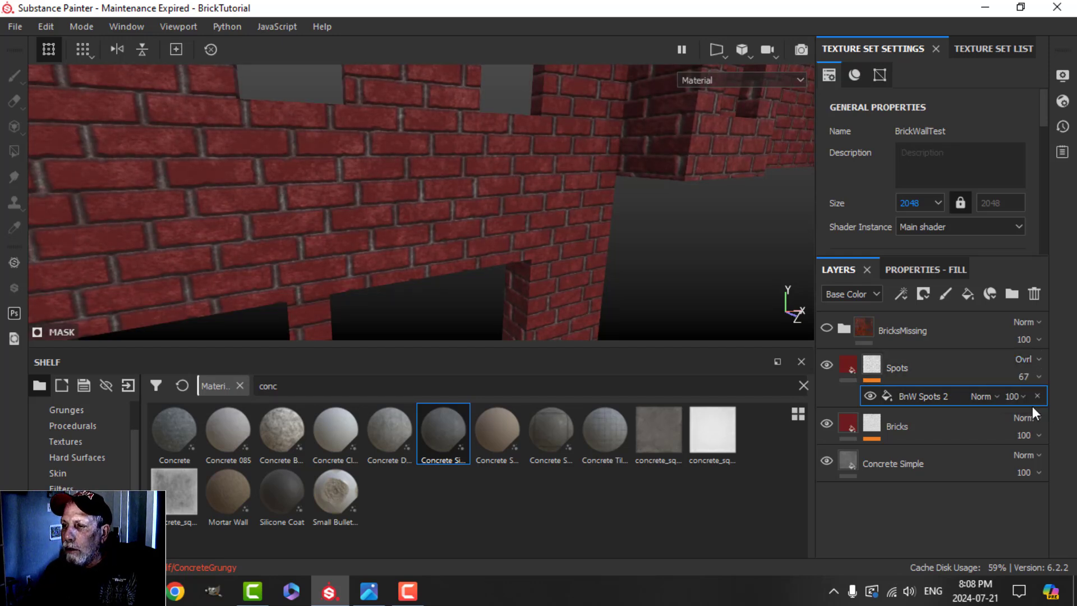
{"action": "left_click_drag", "start_coordinate": [692, 300], "coordinate": [677, 276], "text": "alt"}
{"action": "scroll", "coordinate": [578, 265], "scroll_direction": "up", "scroll_amount": 3}
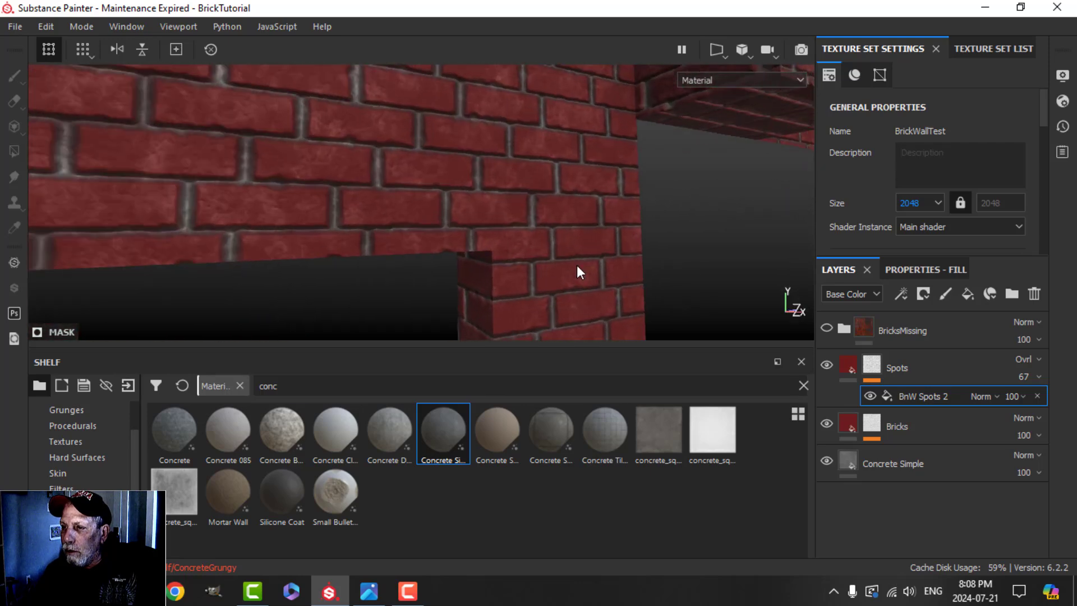
{"action": "scroll", "coordinate": [579, 262], "scroll_direction": "down", "scroll_amount": 2}
{"action": "left_click_drag", "start_coordinate": [579, 261], "coordinate": [605, 275], "text": "alt"}
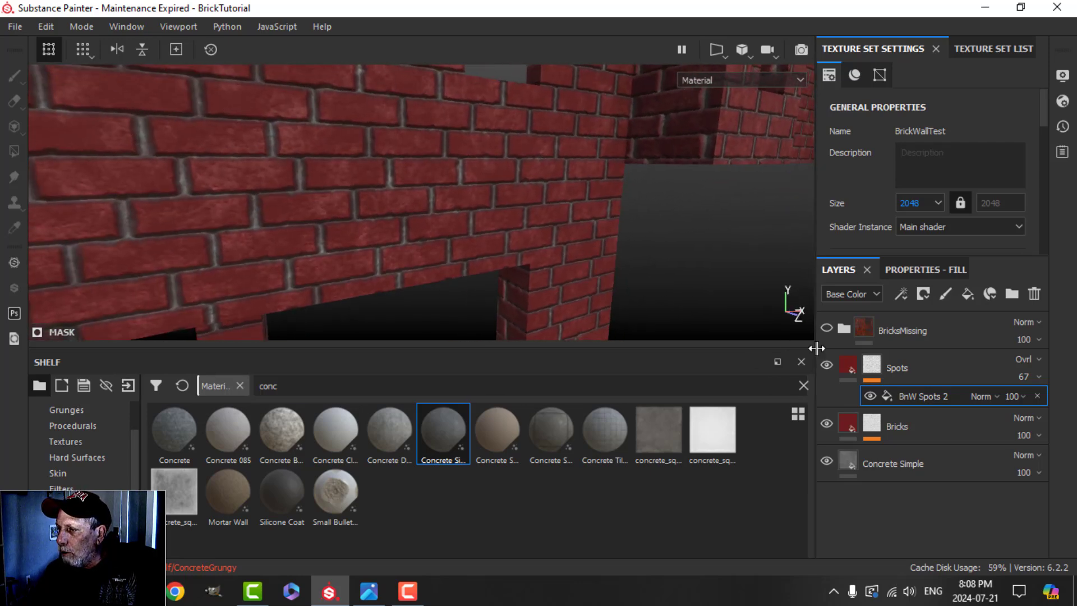
Step: Lower the roughness of the Spots layer's fill to about 0.51
{"action": "left_click", "coordinate": [843, 360]}
{"action": "left_click", "coordinate": [914, 274]}
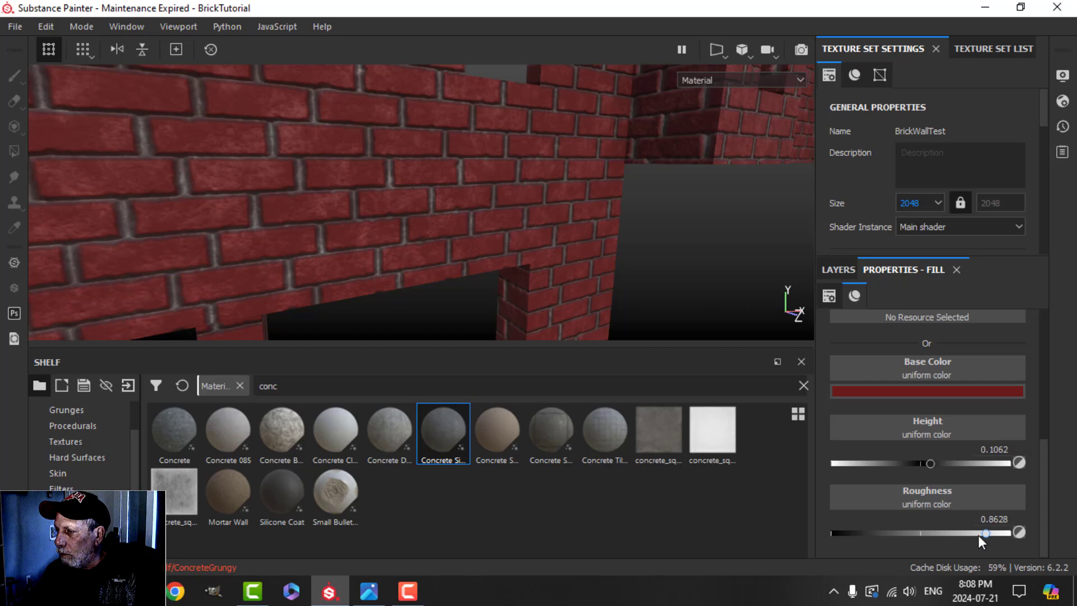
{"action": "left_click_drag", "start_coordinate": [979, 530], "coordinate": [922, 533]}
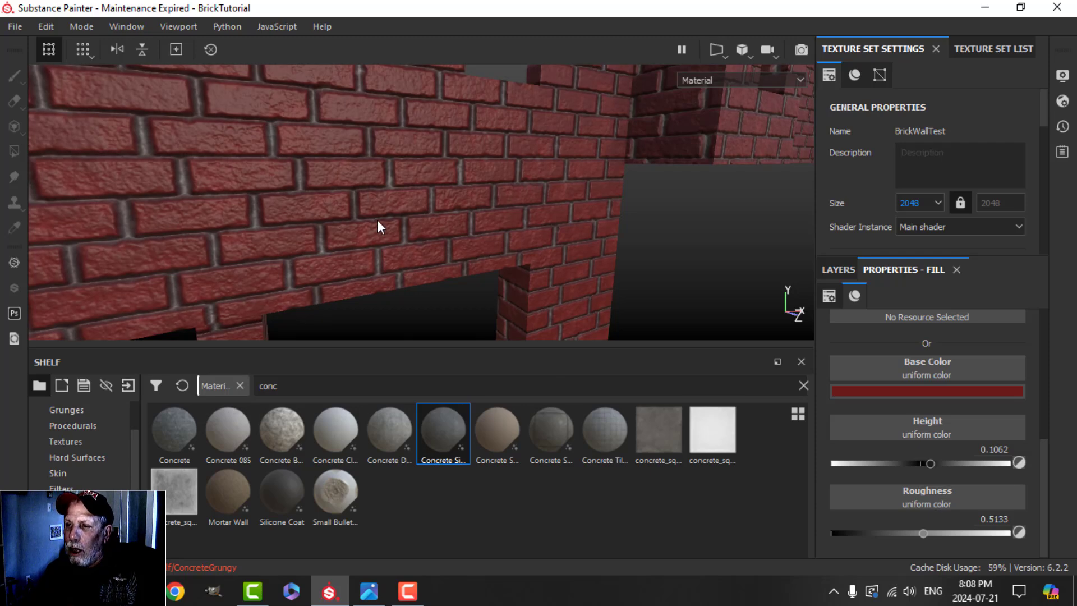
{"action": "left_click_drag", "start_coordinate": [378, 222], "coordinate": [379, 191], "text": "alt"}
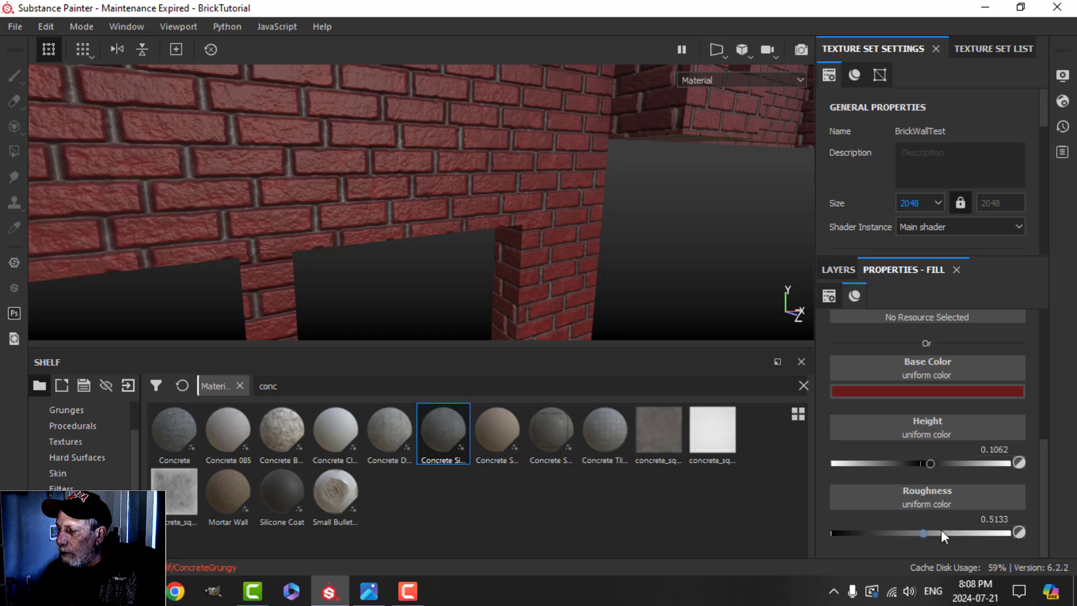
Step: Darken the Concrete Simple layer's concrete color to a dark gray of about 0.174 in R, G and B
{"action": "left_click", "coordinate": [837, 270]}
{"action": "left_click", "coordinate": [844, 446]}
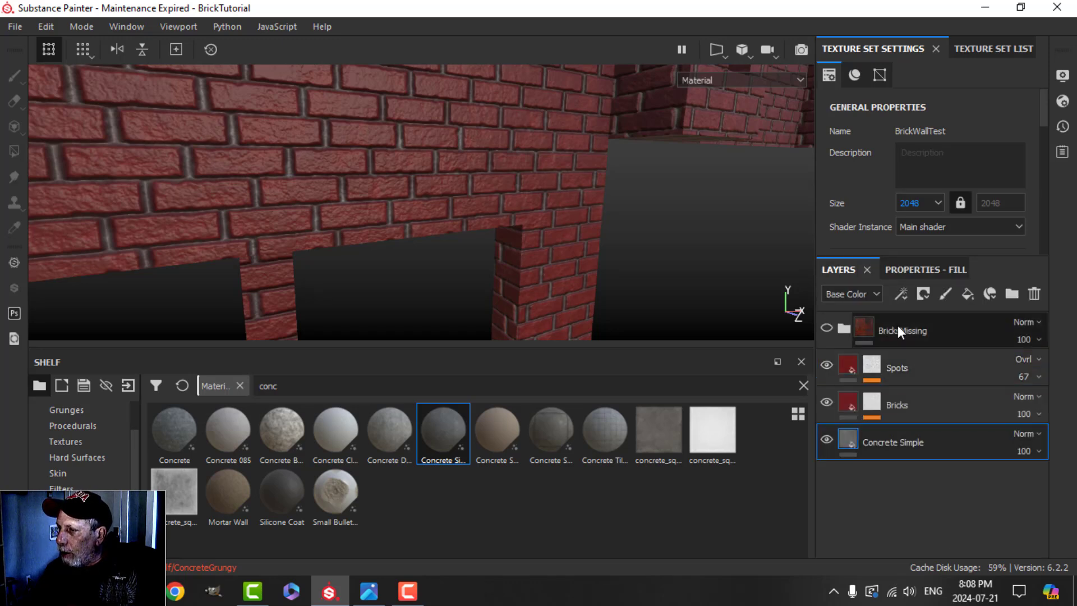
{"action": "left_click", "coordinate": [914, 269]}
{"action": "left_click", "coordinate": [940, 432]}
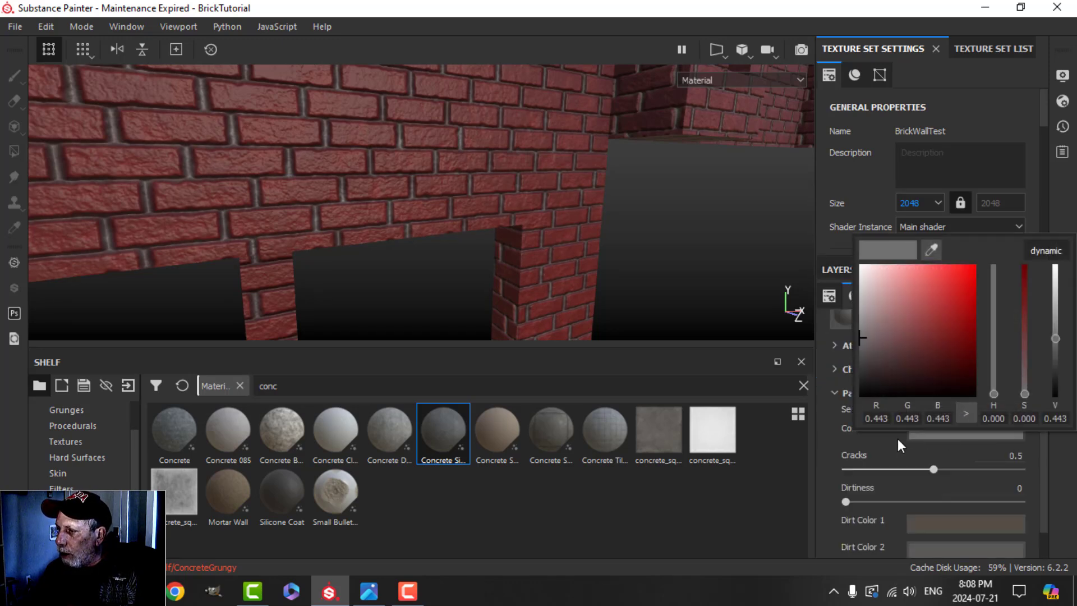
{"action": "left_click", "coordinate": [856, 374]}
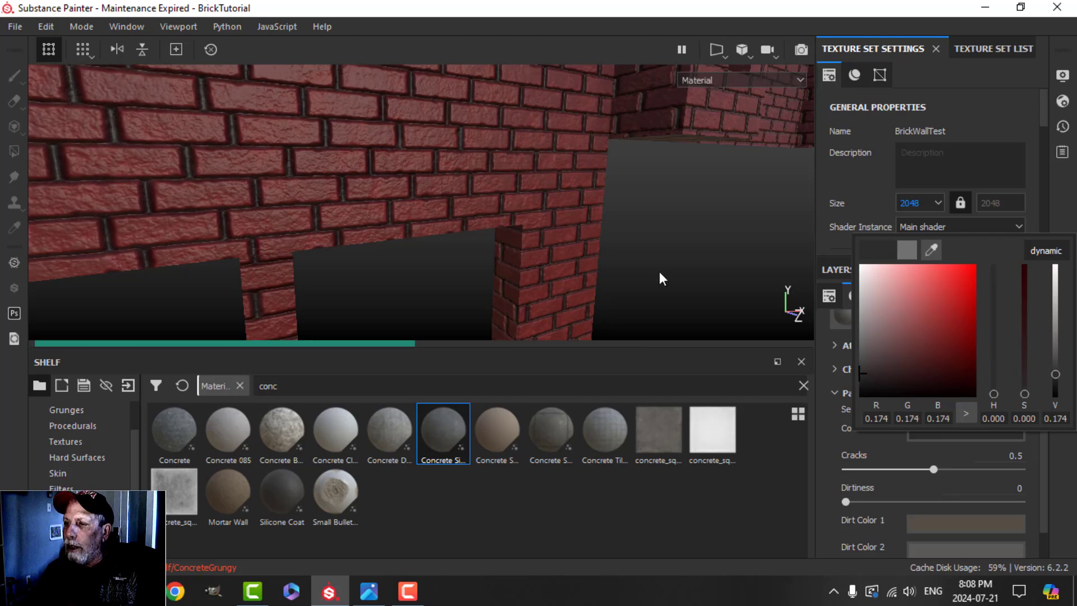
{"action": "left_click", "coordinate": [696, 281]}
{"action": "scroll", "coordinate": [494, 269], "scroll_direction": "down", "scroll_amount": 3}
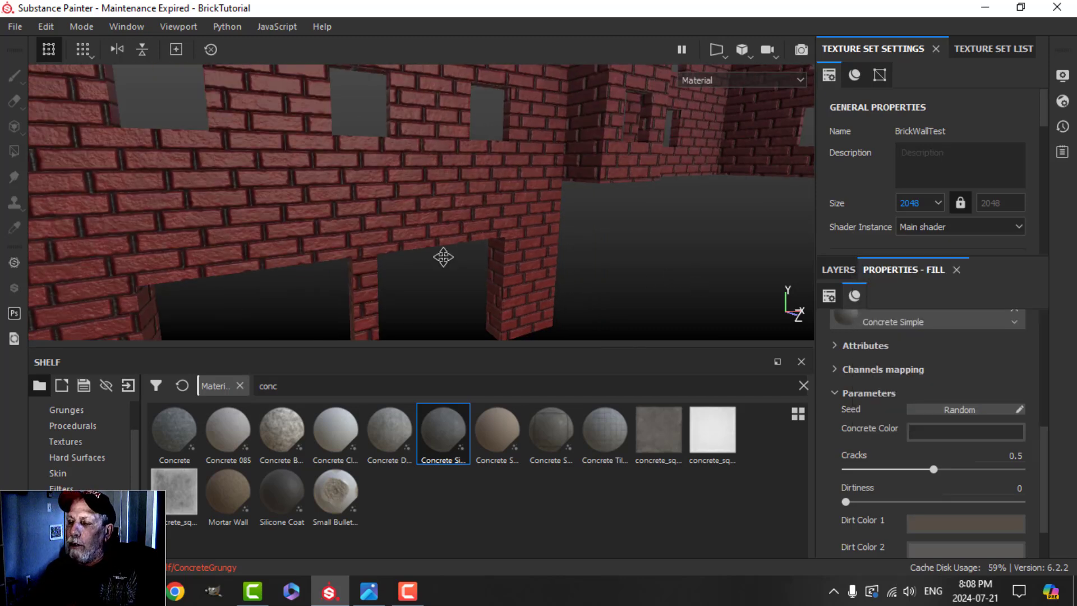
Step: Lighten the Concrete Simple layer's concrete color to a gray of about 0.246 in R, G and B
{"action": "left_click_drag", "start_coordinate": [443, 256], "coordinate": [494, 275], "text": "alt"}
{"action": "left_click", "coordinate": [956, 433]}
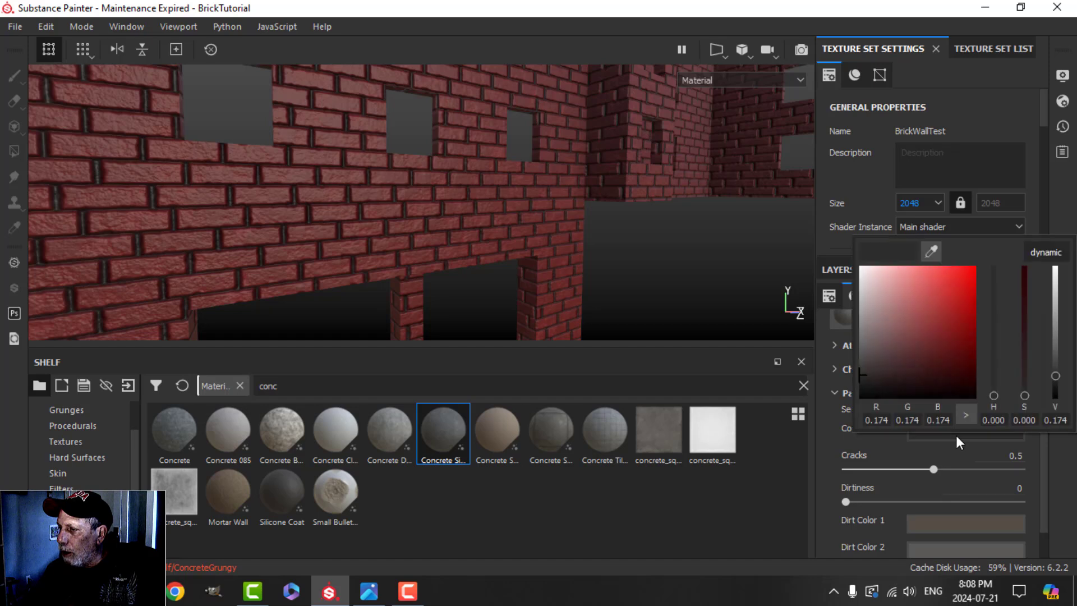
{"action": "left_click_drag", "start_coordinate": [863, 371], "coordinate": [857, 367]}
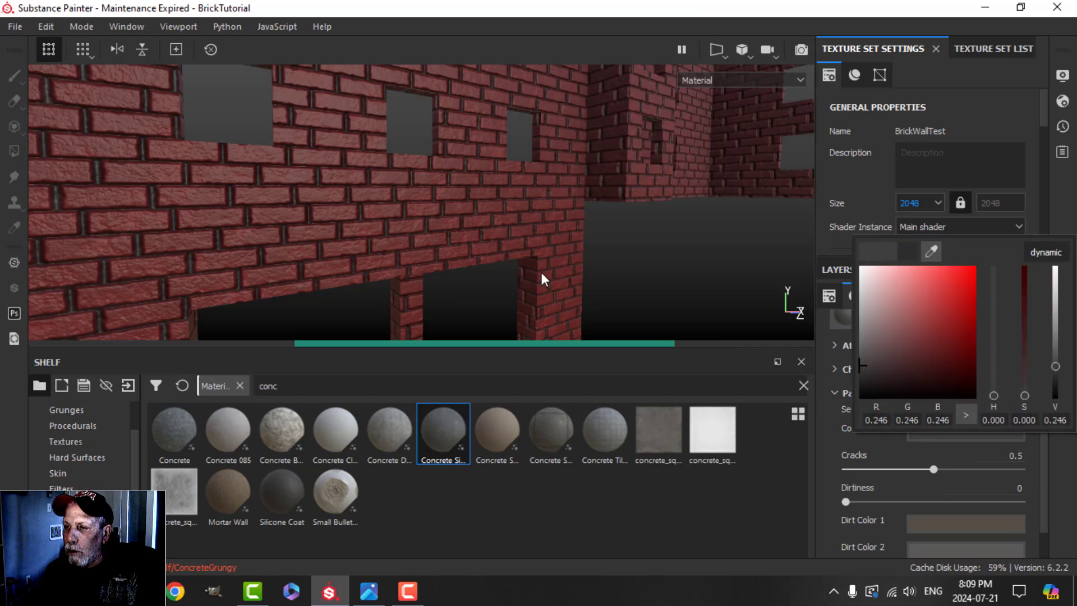
{"action": "left_click", "coordinate": [593, 268]}
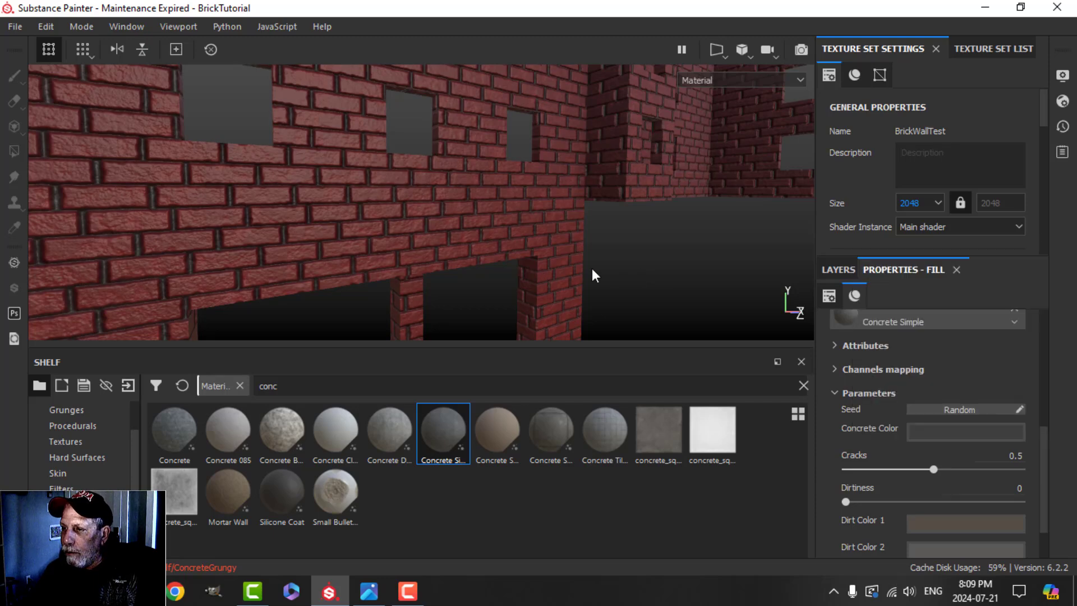
Step: Examine the brick wall and its mortar joints up close and from several angles
{"action": "scroll", "coordinate": [586, 268], "scroll_direction": "up", "scroll_amount": 3}
{"action": "scroll", "coordinate": [584, 267], "scroll_direction": "down", "scroll_amount": 2}
{"action": "middle_click_drag", "start_coordinate": [391, 258], "coordinate": [483, 241], "text": "alt"}
{"action": "scroll", "coordinate": [483, 241], "scroll_direction": "down", "scroll_amount": 1}
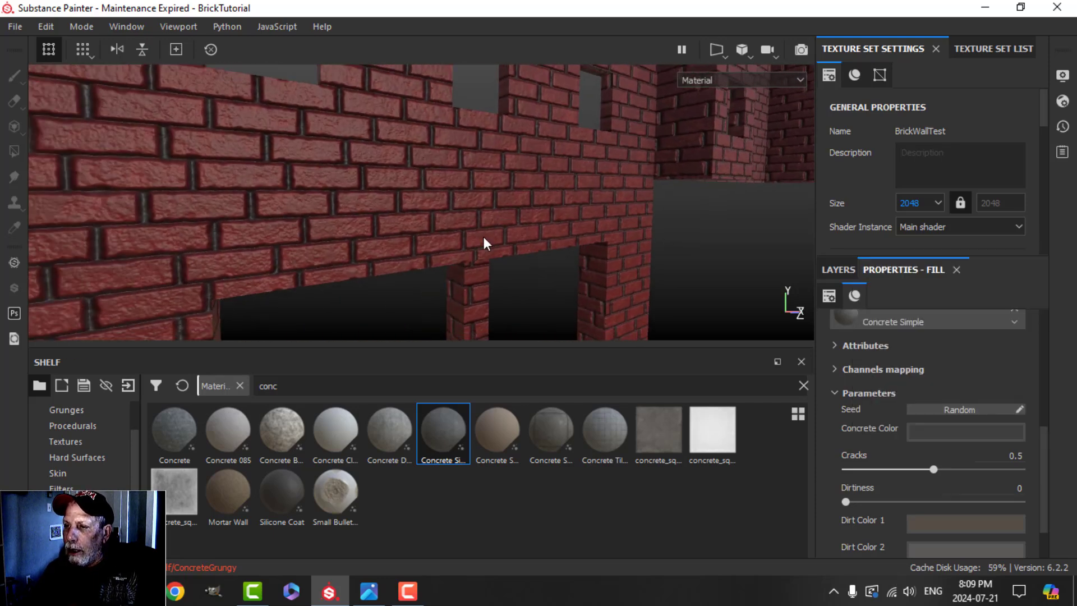
{"action": "left_click_drag", "start_coordinate": [483, 240], "coordinate": [505, 242], "text": "alt"}
{"action": "scroll", "coordinate": [514, 249], "scroll_direction": "down", "scroll_amount": 1}
{"action": "scroll", "coordinate": [529, 225], "scroll_direction": "up", "scroll_amount": 1}
{"action": "middle_click_drag", "start_coordinate": [528, 225], "coordinate": [471, 261], "text": "alt"}
{"action": "left_click_drag", "start_coordinate": [471, 261], "coordinate": [504, 258], "text": "alt"}
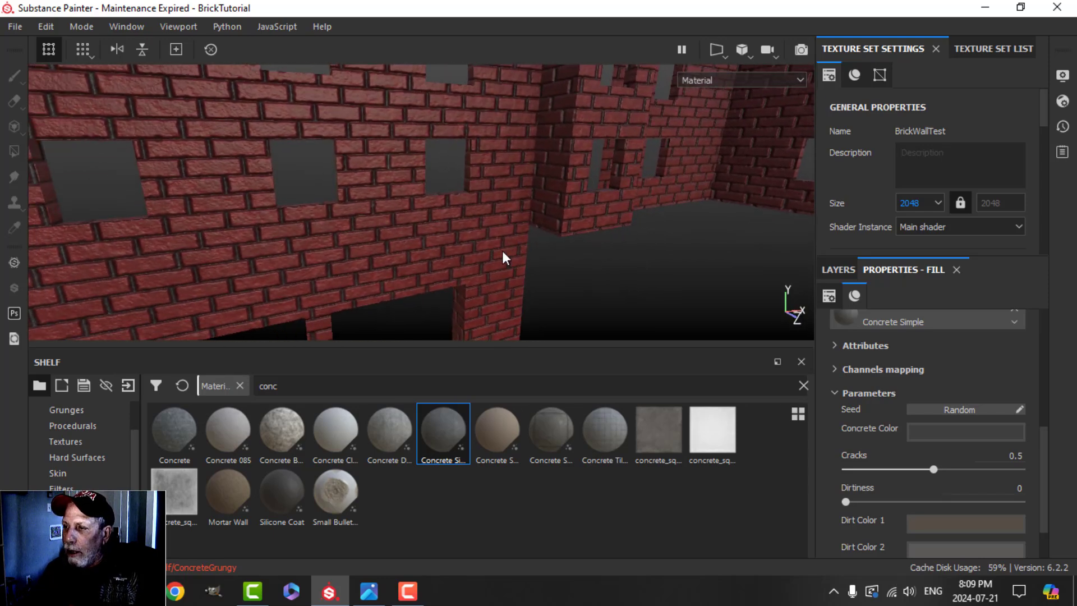
Step: In the Brick generator of the Bricks mask, set Height Min to 0 and Height Balance to about 0.87
{"action": "left_click", "coordinate": [823, 266]}
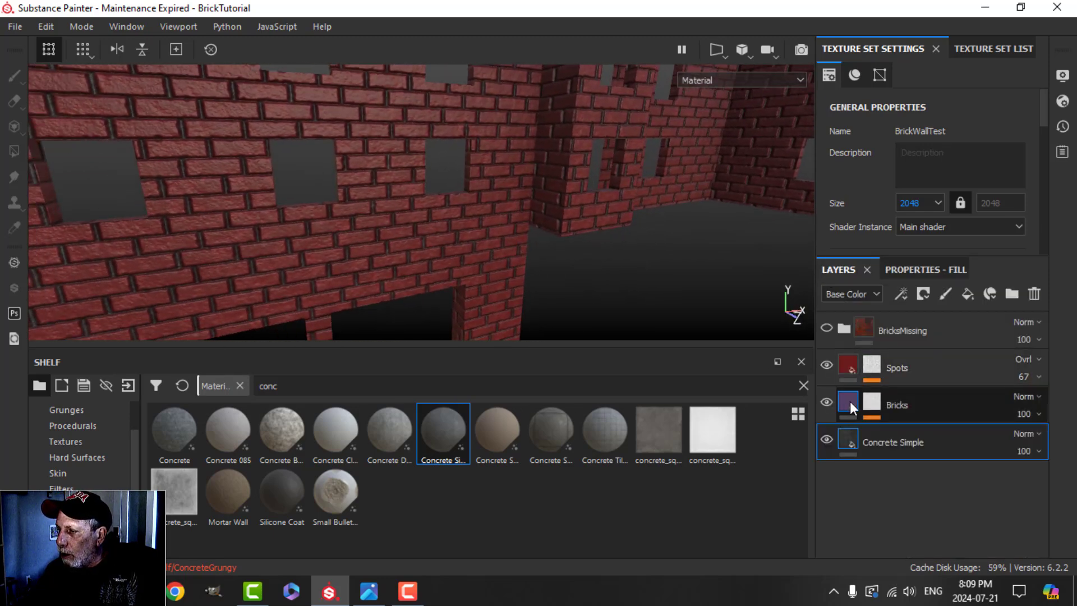
{"action": "left_click", "coordinate": [850, 402]}
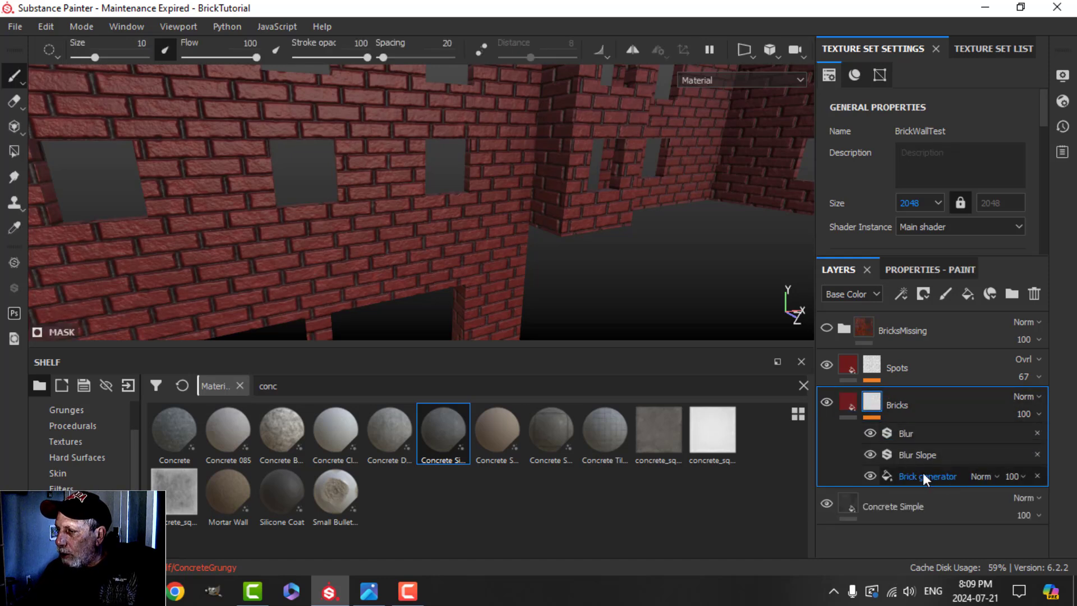
{"action": "left_click", "coordinate": [923, 473]}
{"action": "left_click", "coordinate": [954, 272]}
{"action": "scroll", "coordinate": [976, 452], "scroll_direction": "down", "scroll_amount": 5}
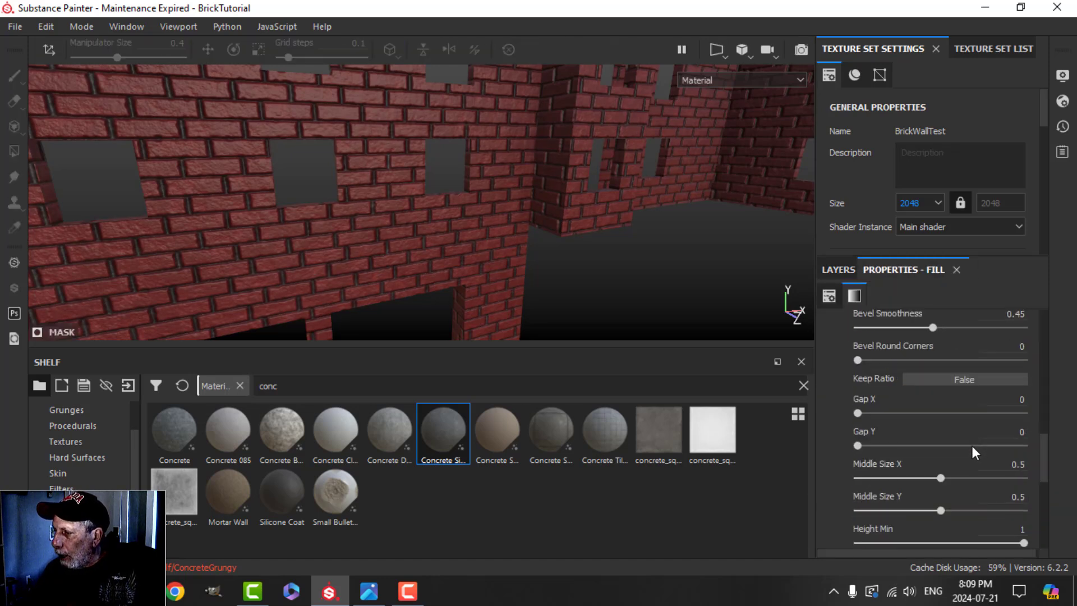
{"action": "scroll", "coordinate": [969, 443], "scroll_direction": "down", "scroll_amount": 5}
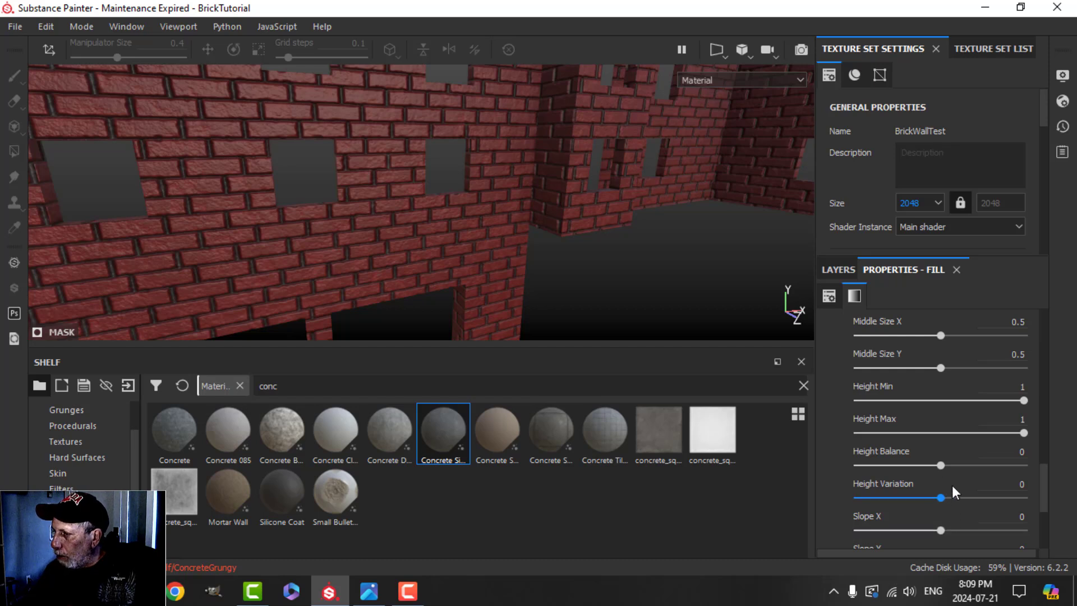
{"action": "left_click_drag", "start_coordinate": [942, 466], "coordinate": [1027, 467]}
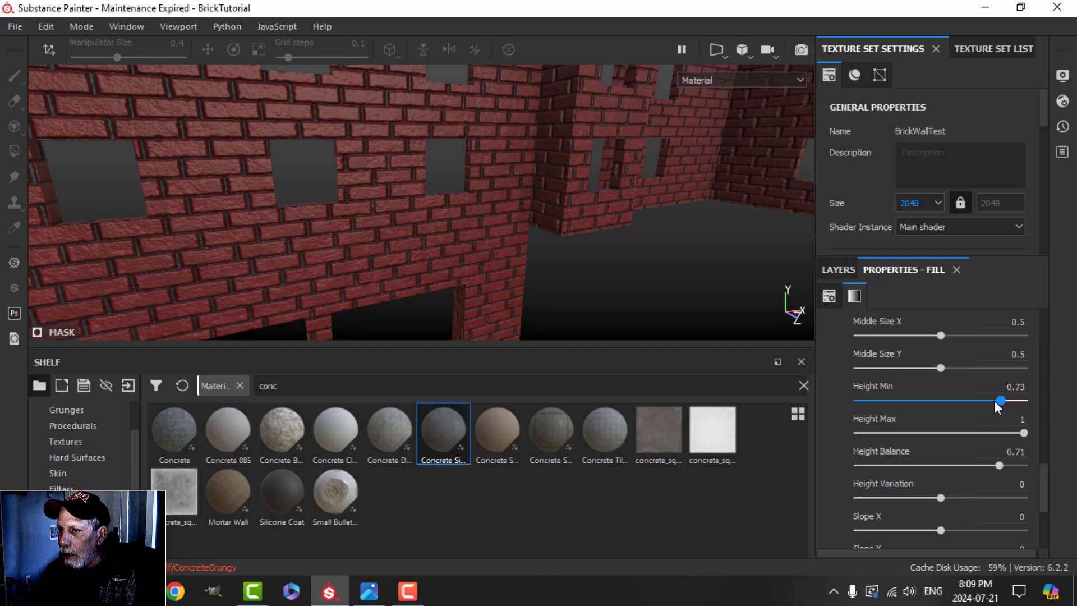
{"action": "left_click_drag", "start_coordinate": [965, 402], "coordinate": [927, 400]}
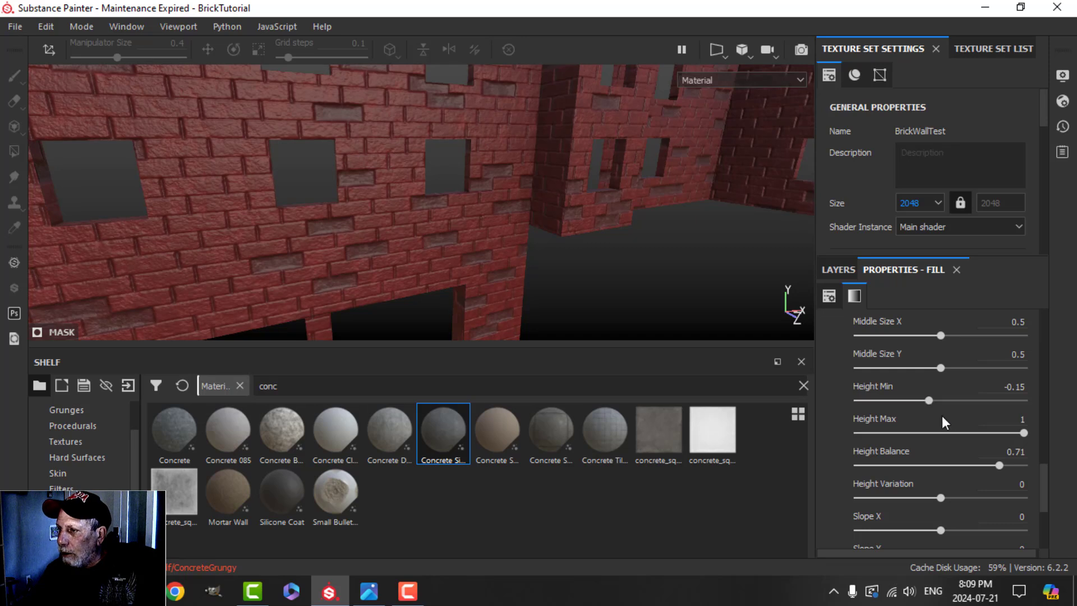
{"action": "left_click_drag", "start_coordinate": [1001, 464], "coordinate": [1013, 465]}
{"action": "mouse_move", "coordinate": [929, 400]}
{"action": "left_mouse_down"}
{"action": "mouse_move", "coordinate": [968, 397]}
{"action": "mouse_move", "coordinate": [940, 400]}
{"action": "left_mouse_up"}
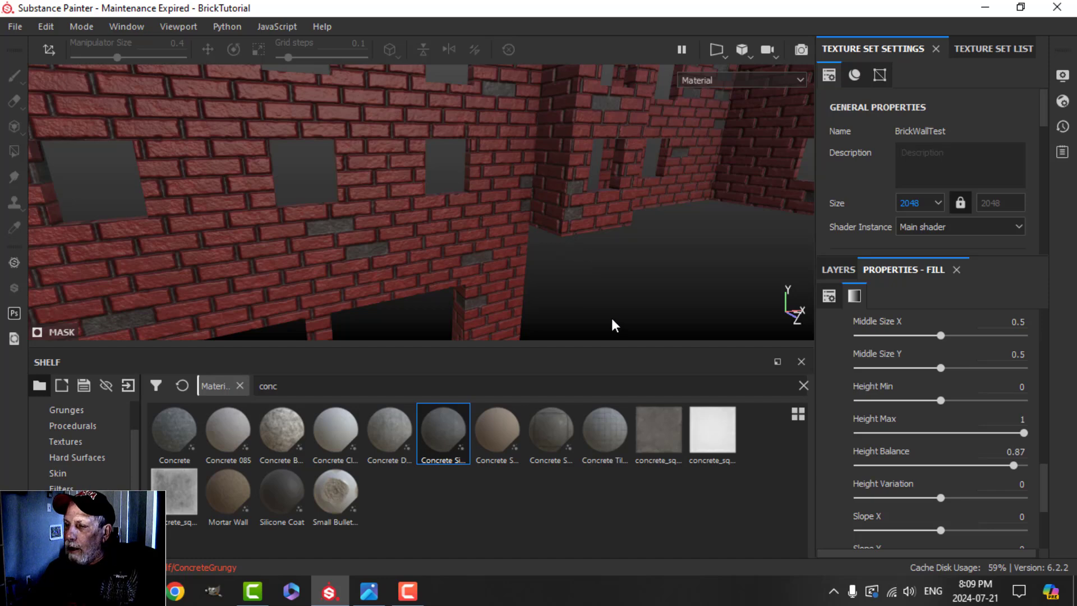
Step: Raise the roughness of the Spots layer's fill to about 0.58
{"action": "left_click_drag", "start_coordinate": [614, 322], "coordinate": [470, 250], "text": "alt"}
{"action": "left_click_drag", "start_coordinate": [601, 285], "coordinate": [570, 284], "text": "alt"}
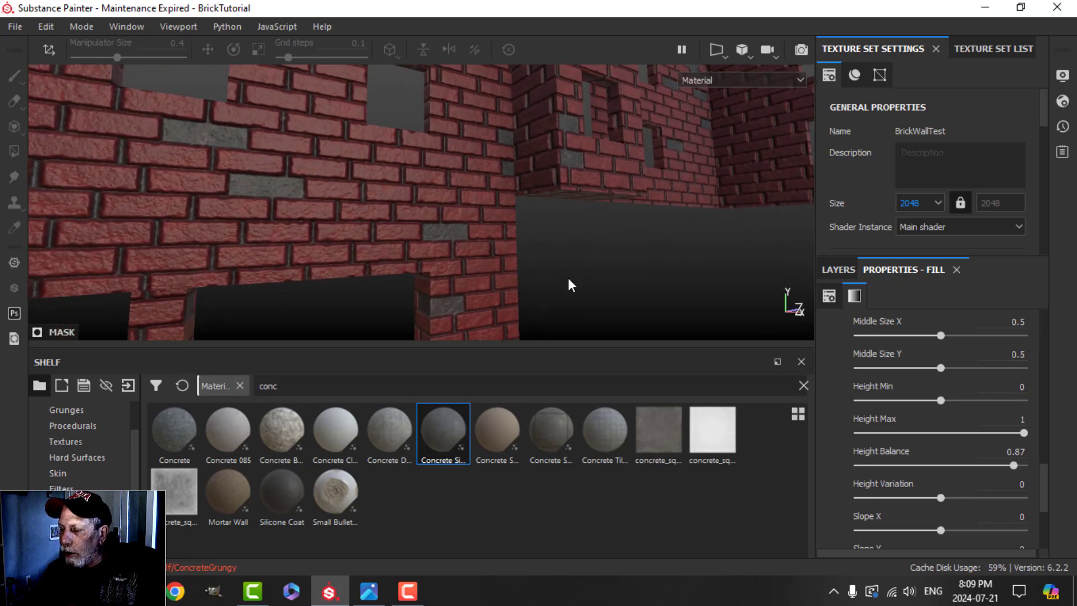
{"action": "left_click", "coordinate": [839, 270]}
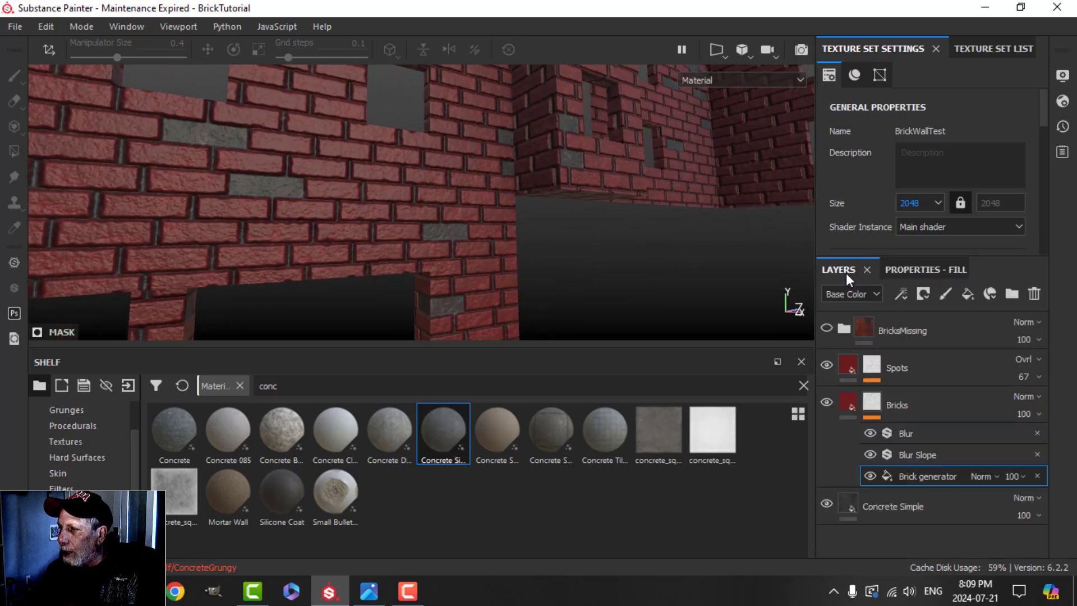
{"action": "left_click", "coordinate": [845, 364]}
{"action": "left_click", "coordinate": [900, 274]}
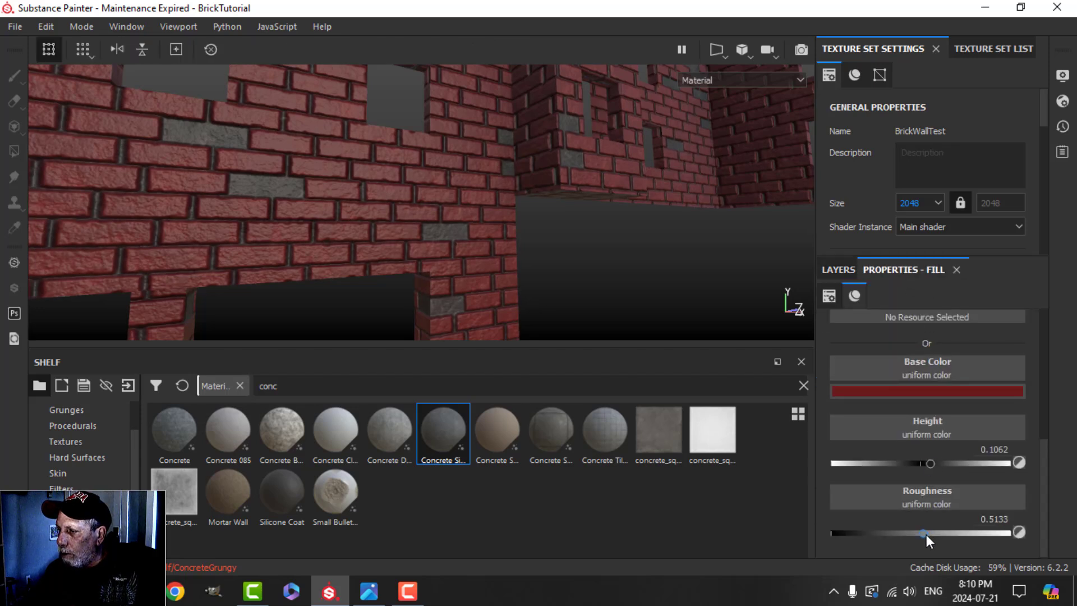
{"action": "left_click_drag", "start_coordinate": [927, 534], "coordinate": [934, 534]}
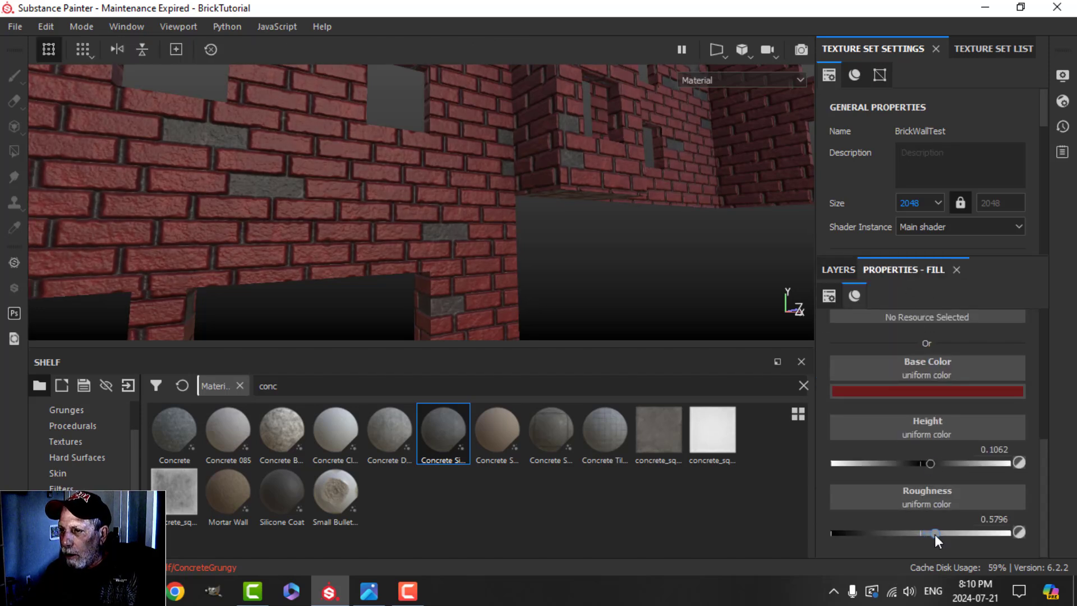
Step: Raise the roughness of the Bricks layer's fill to about 0.83
{"action": "left_click", "coordinate": [838, 269]}
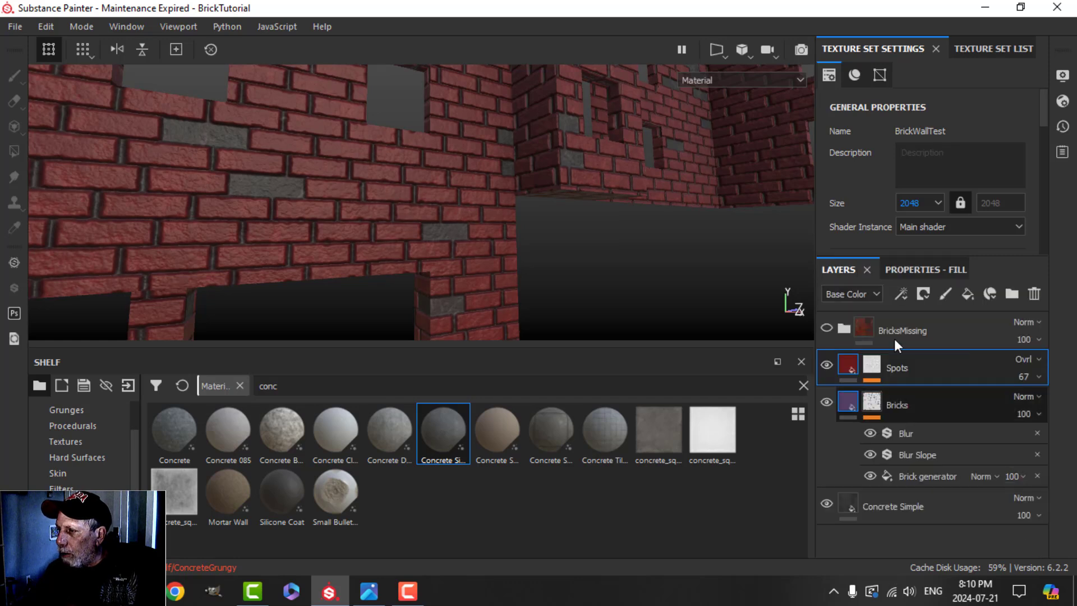
{"action": "left_click", "coordinate": [904, 270]}
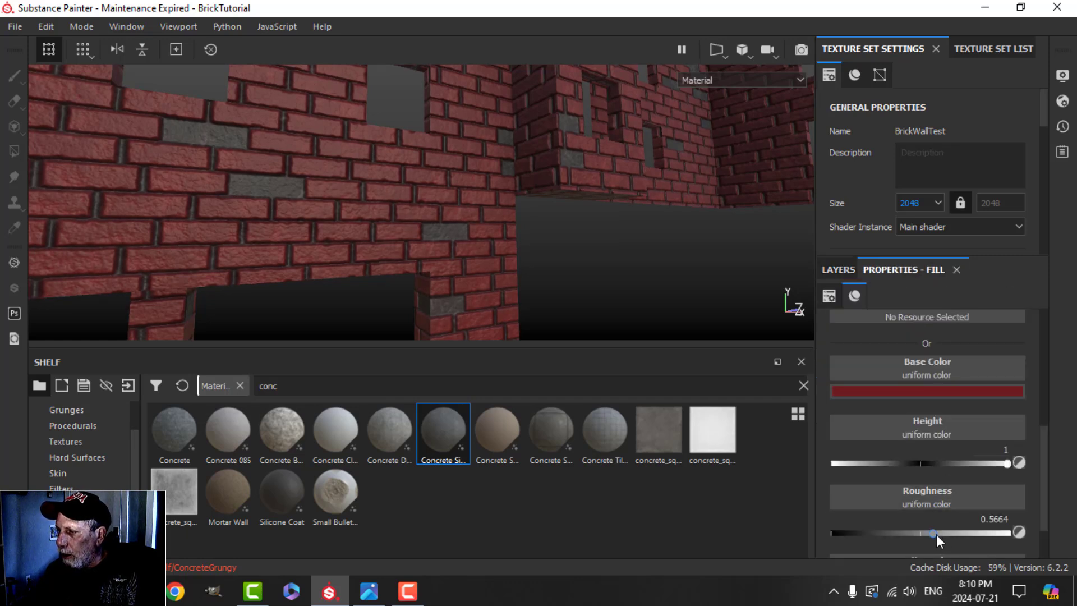
{"action": "left_click_drag", "start_coordinate": [934, 535], "coordinate": [980, 529]}
{"action": "scroll", "coordinate": [526, 262], "scroll_direction": "up", "scroll_amount": 2}
{"action": "left_click_drag", "start_coordinate": [526, 260], "coordinate": [646, 286], "text": "alt"}
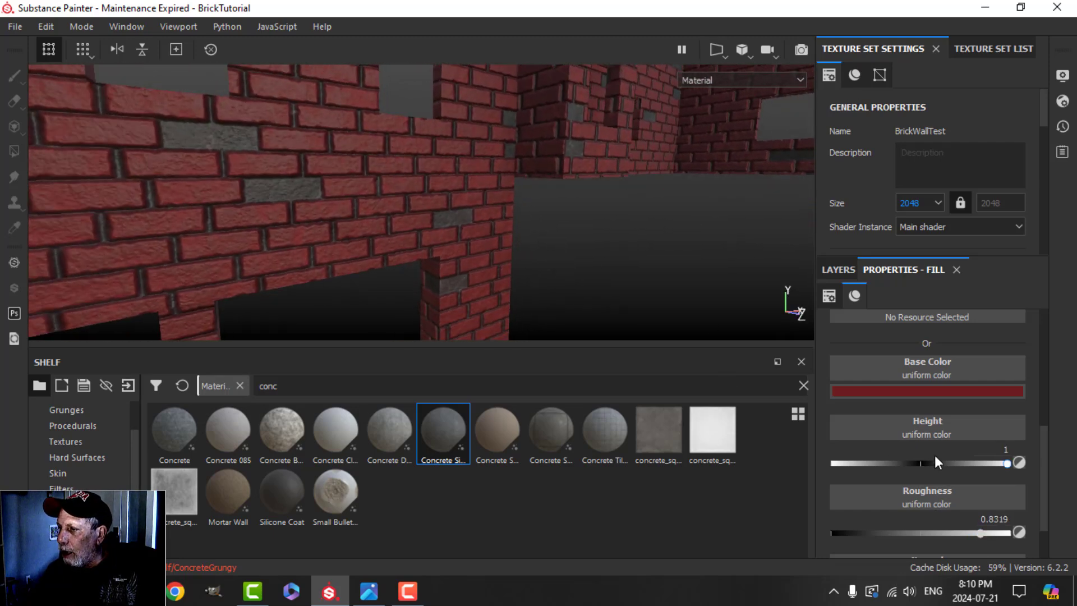
Step: Try different Height Balance values for the Brick generator in the Bricks mask and settle on about 0.7
{"action": "left_click", "coordinate": [842, 264]}
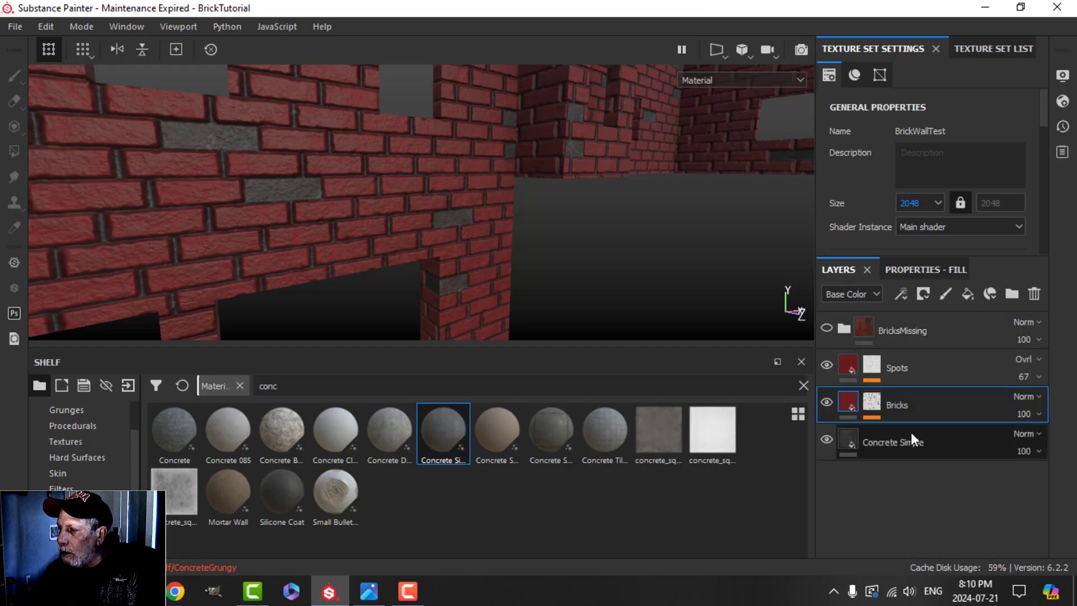
{"action": "left_click", "coordinate": [872, 401]}
{"action": "left_click", "coordinate": [932, 478]}
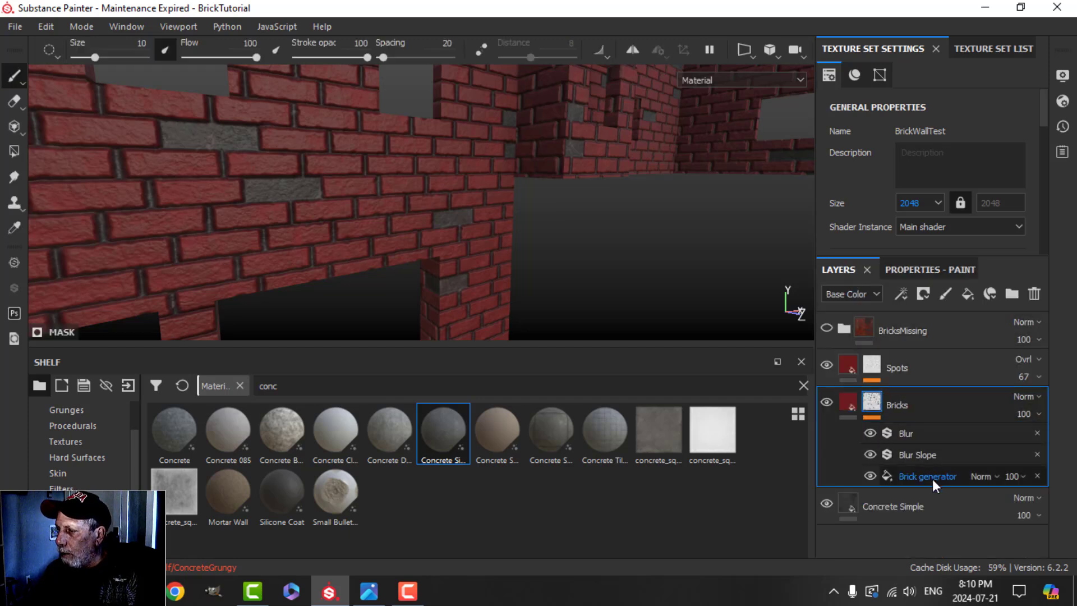
{"action": "left_click", "coordinate": [916, 272]}
{"action": "scroll", "coordinate": [959, 469], "scroll_direction": "down", "scroll_amount": 10}
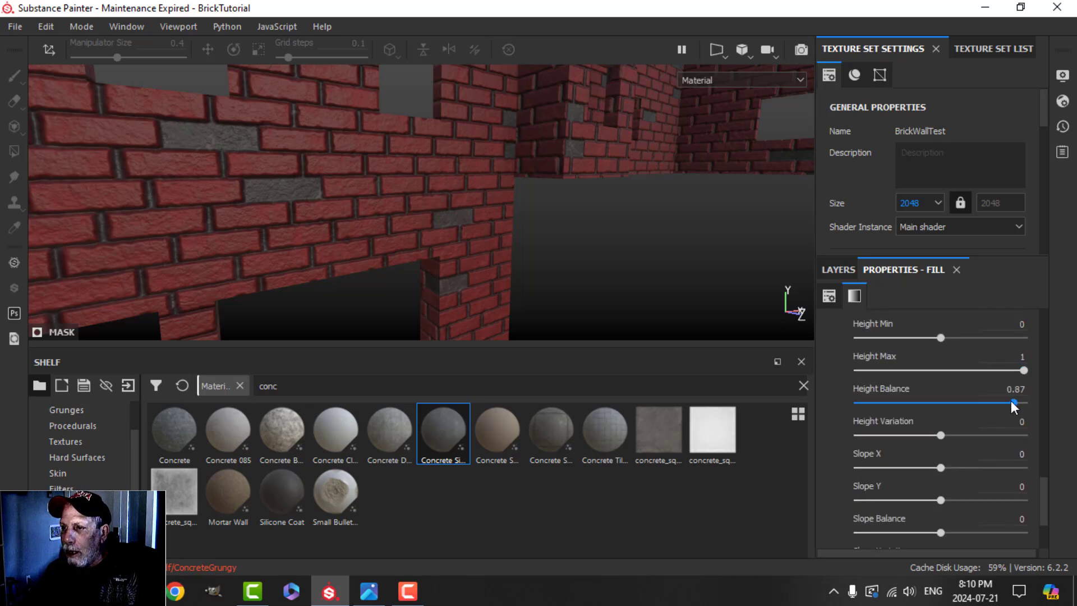
{"action": "left_click_drag", "start_coordinate": [1011, 401], "coordinate": [1005, 402]}
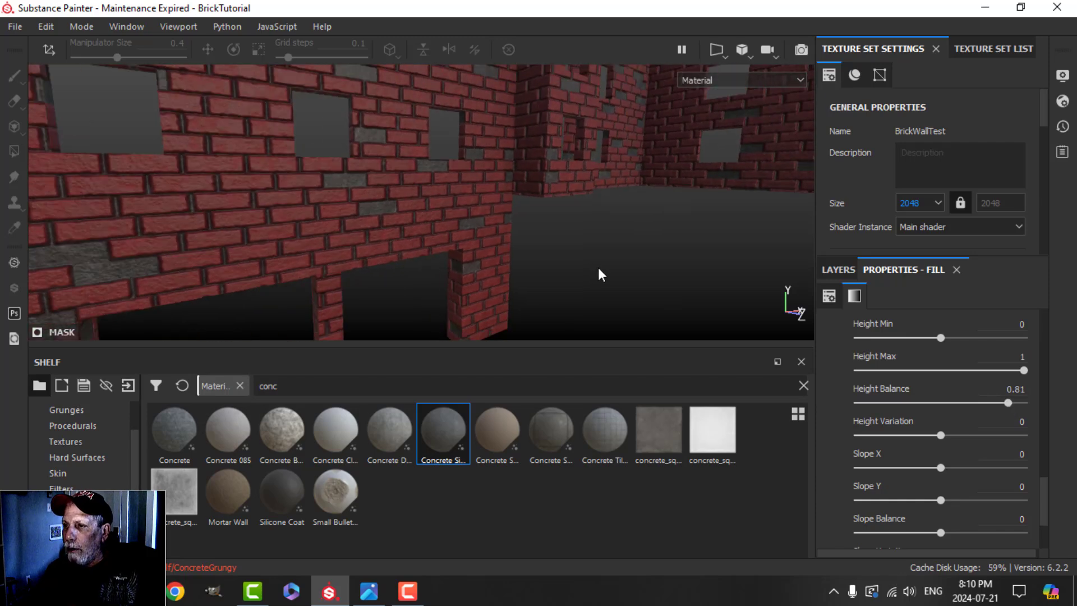
{"action": "left_click_drag", "start_coordinate": [598, 267], "coordinate": [596, 271], "text": "alt"}
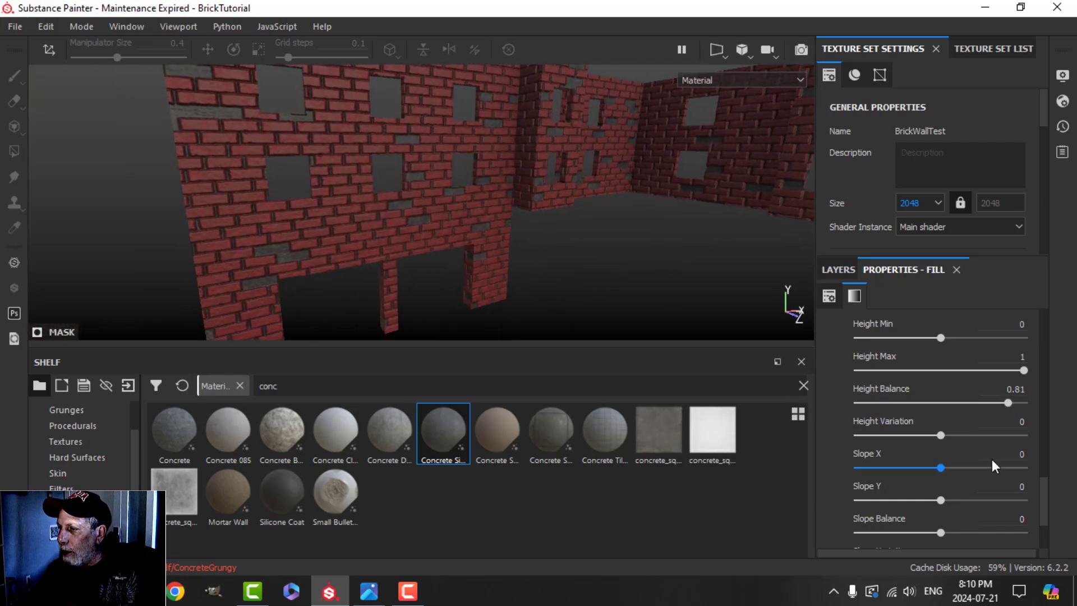
{"action": "left_click_drag", "start_coordinate": [1007, 400], "coordinate": [1033, 405]}
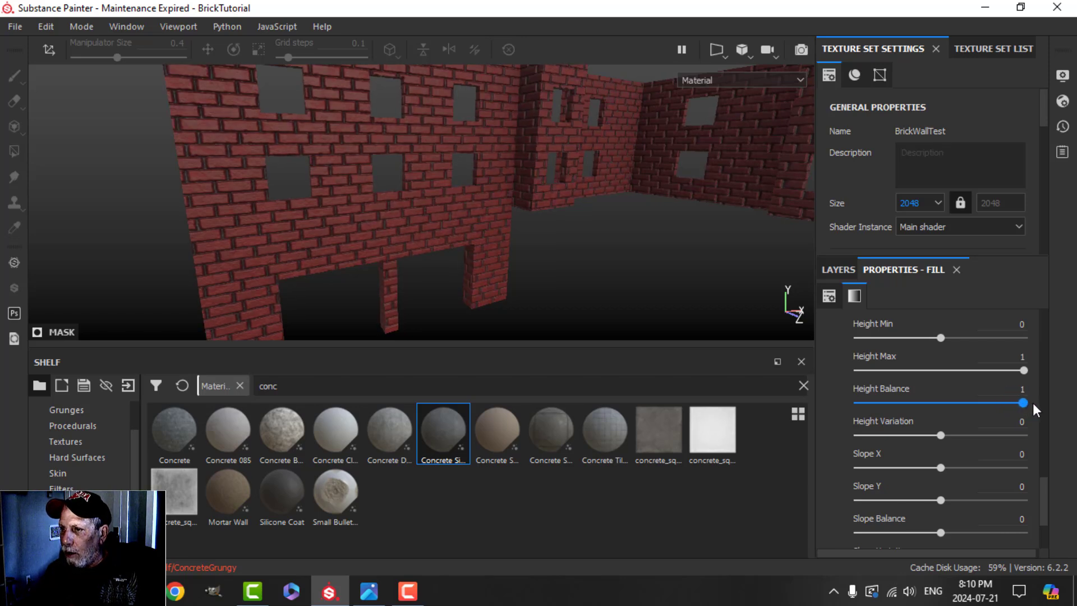
{"action": "scroll", "coordinate": [735, 313], "scroll_direction": "up", "scroll_amount": 2}
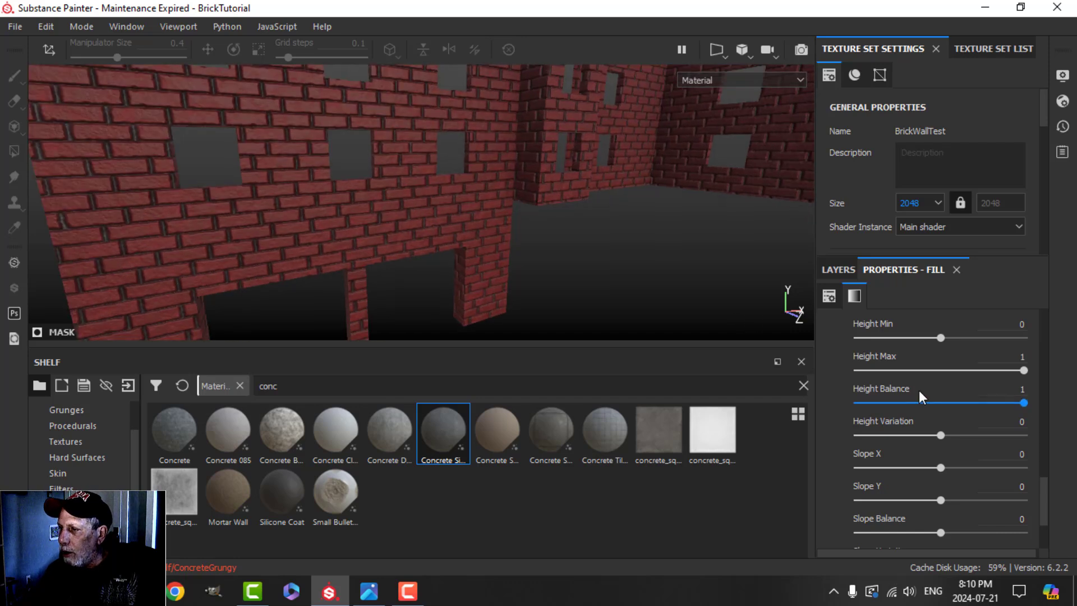
{"action": "left_click_drag", "start_coordinate": [1015, 403], "coordinate": [1001, 402]}
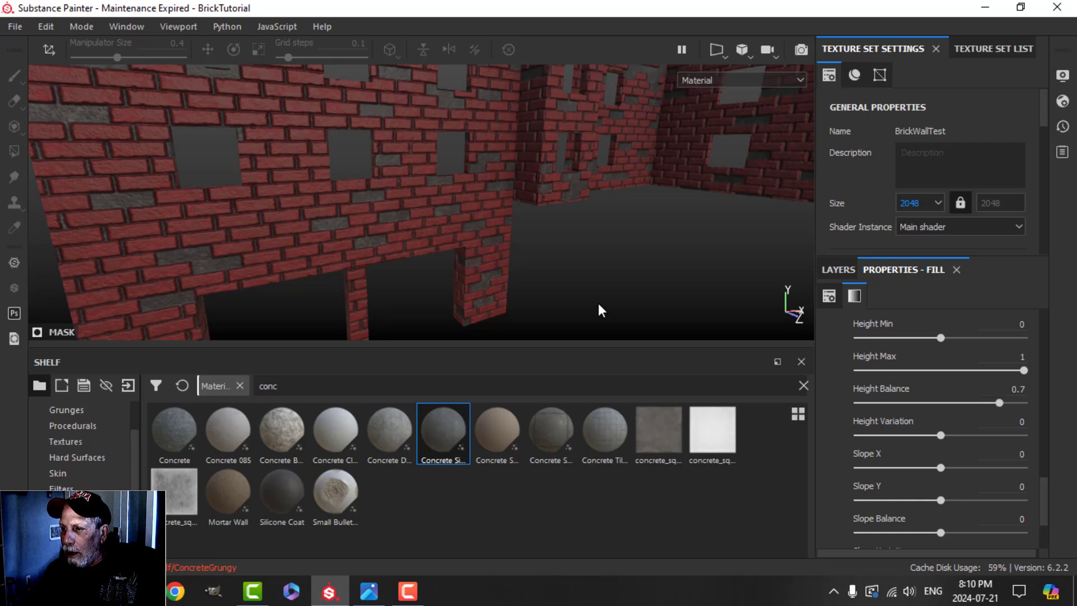
{"action": "left_click_drag", "start_coordinate": [599, 308], "coordinate": [590, 260], "text": "alt"}
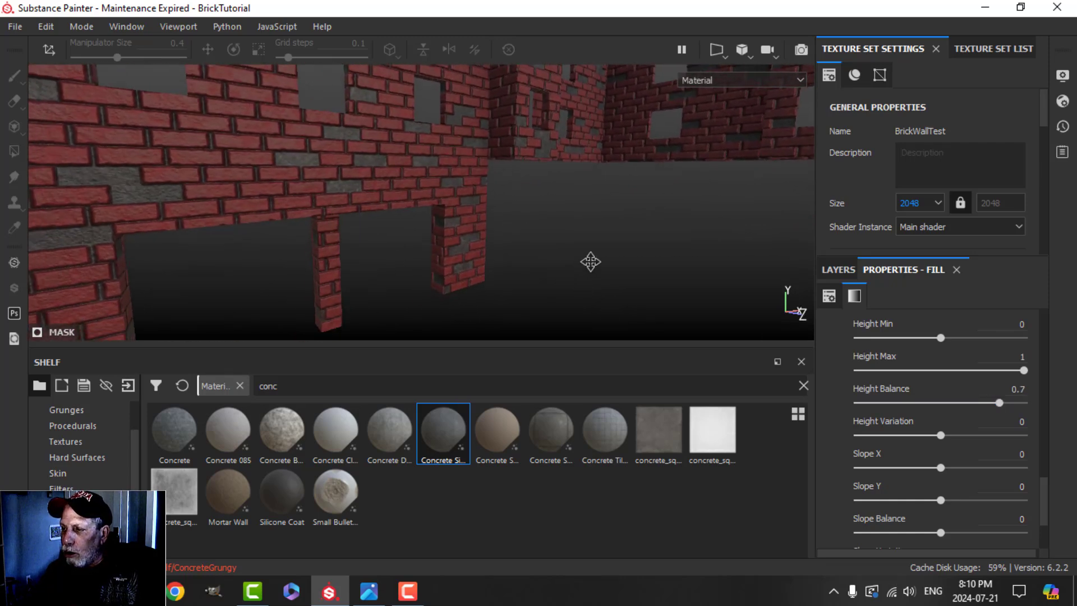
Step: Change the Concrete Simple layer's concrete color to a green of about R 0.132, G 0.407, B 0.102
{"action": "left_click", "coordinate": [839, 272]}
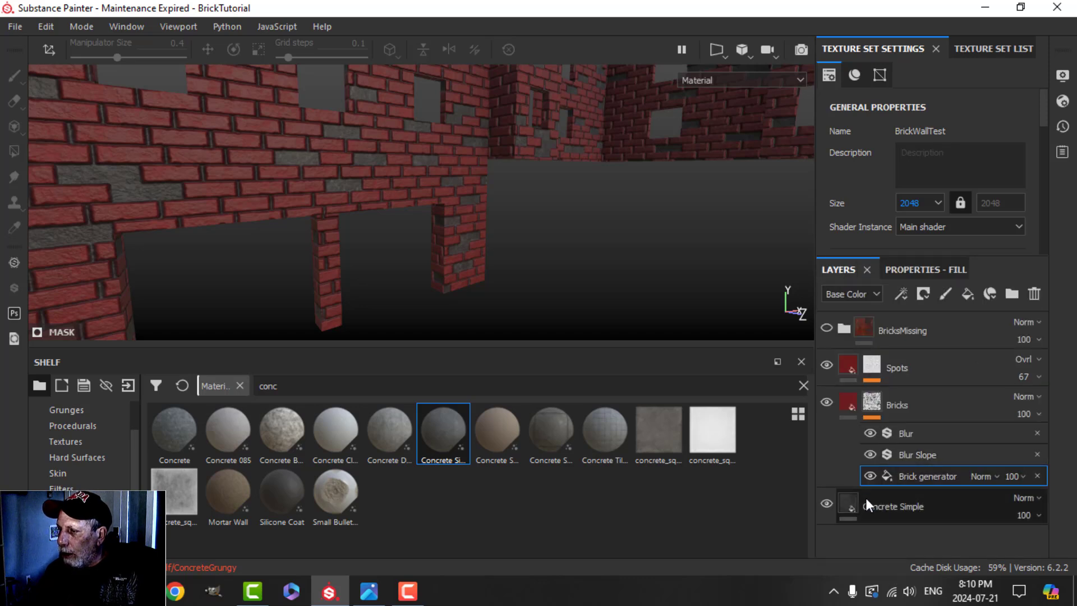
{"action": "left_click", "coordinate": [851, 499]}
{"action": "left_click", "coordinate": [906, 272]}
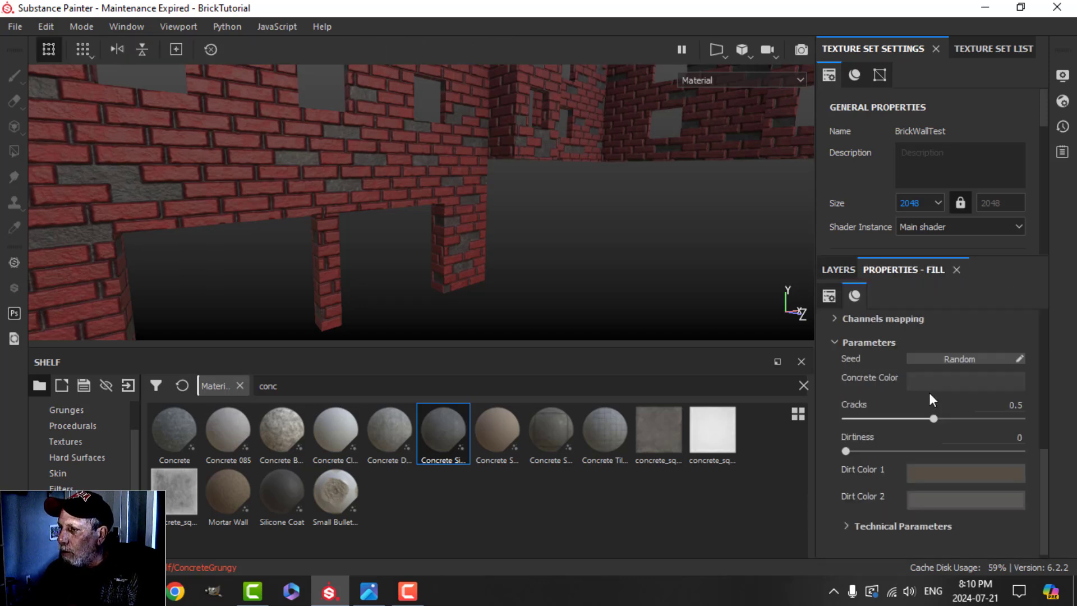
{"action": "left_click", "coordinate": [956, 380]}
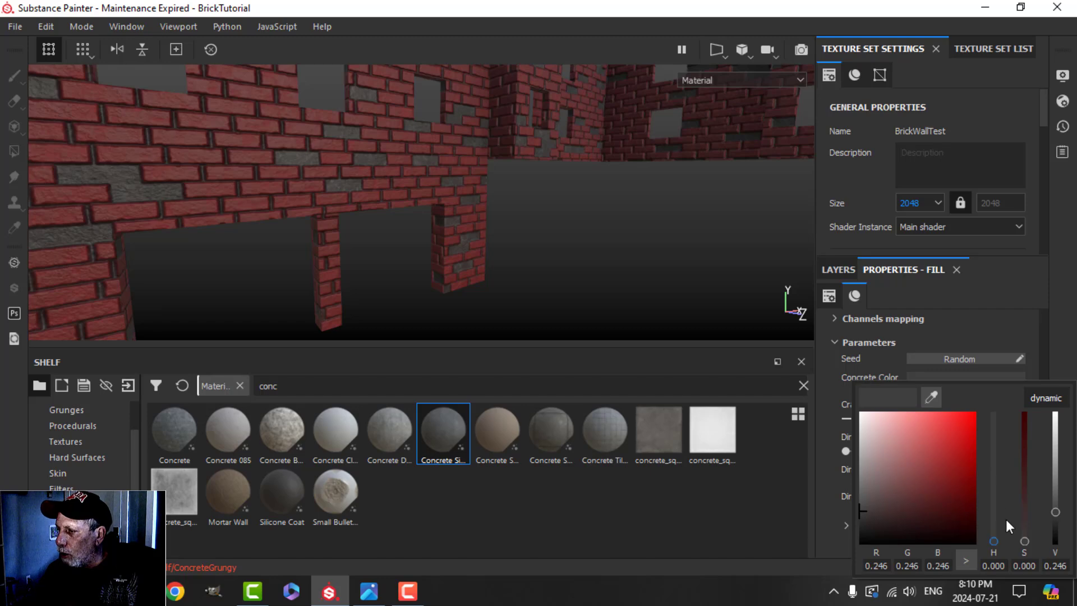
{"action": "left_click", "coordinate": [994, 504]}
{"action": "left_click", "coordinate": [947, 490]}
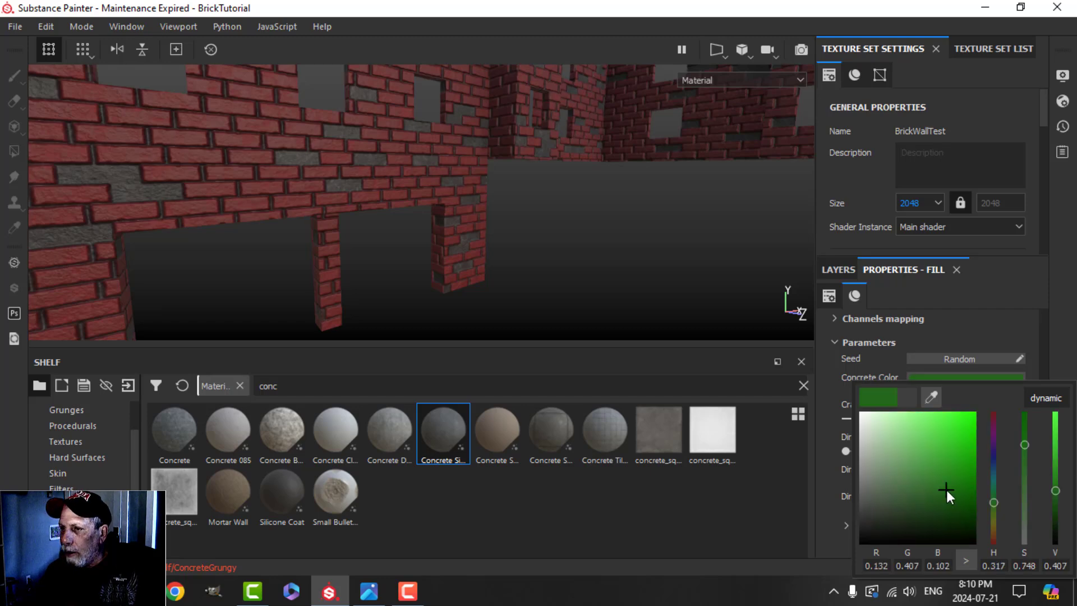
Step: Set the concrete color to a neutral dark gray of about 0.228 in R, G and B
{"action": "mouse_move", "coordinate": [560, 265]}
{"action": "left_mouse_down", "text": "alt"}
{"action": "mouse_move", "coordinate": [533, 264]}
{"action": "mouse_move", "coordinate": [573, 248]}
{"action": "mouse_move", "coordinate": [578, 265]}
{"action": "left_mouse_up", "text": "alt"}
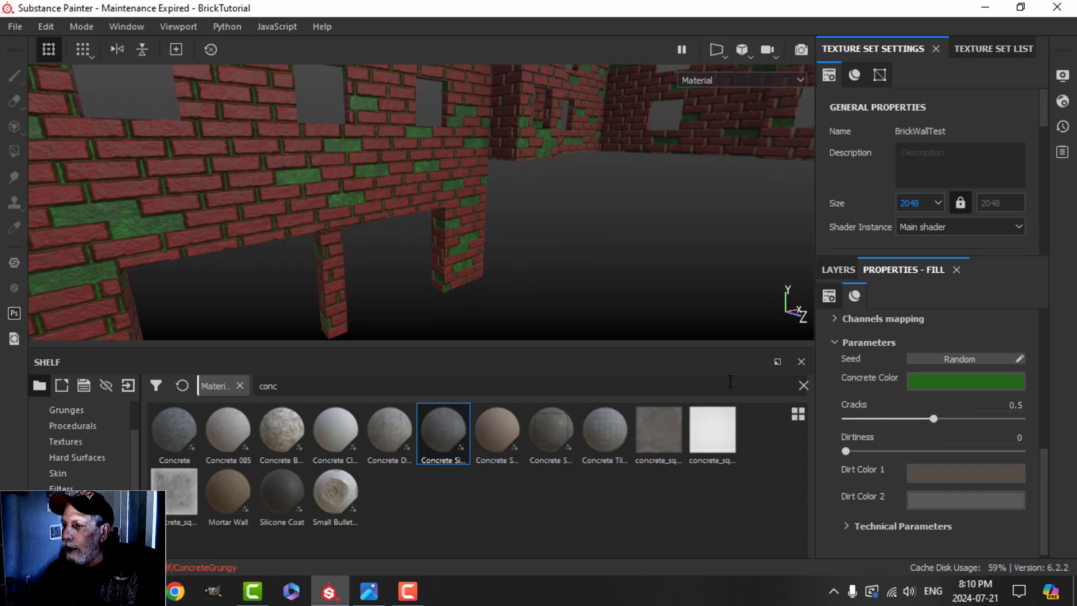
{"action": "left_click", "coordinate": [934, 385]}
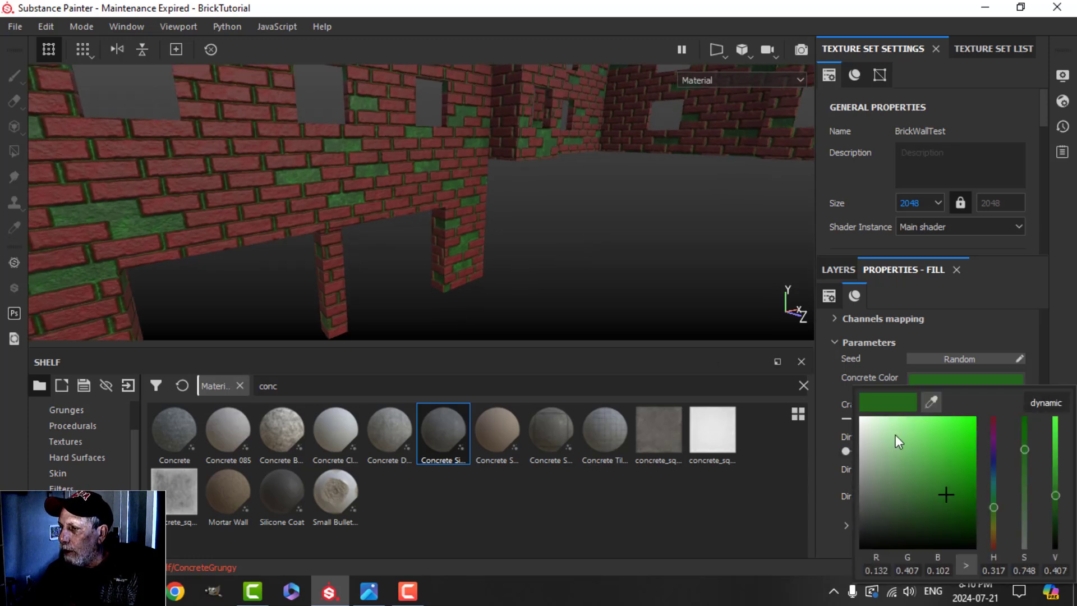
{"action": "left_click", "coordinate": [861, 517]}
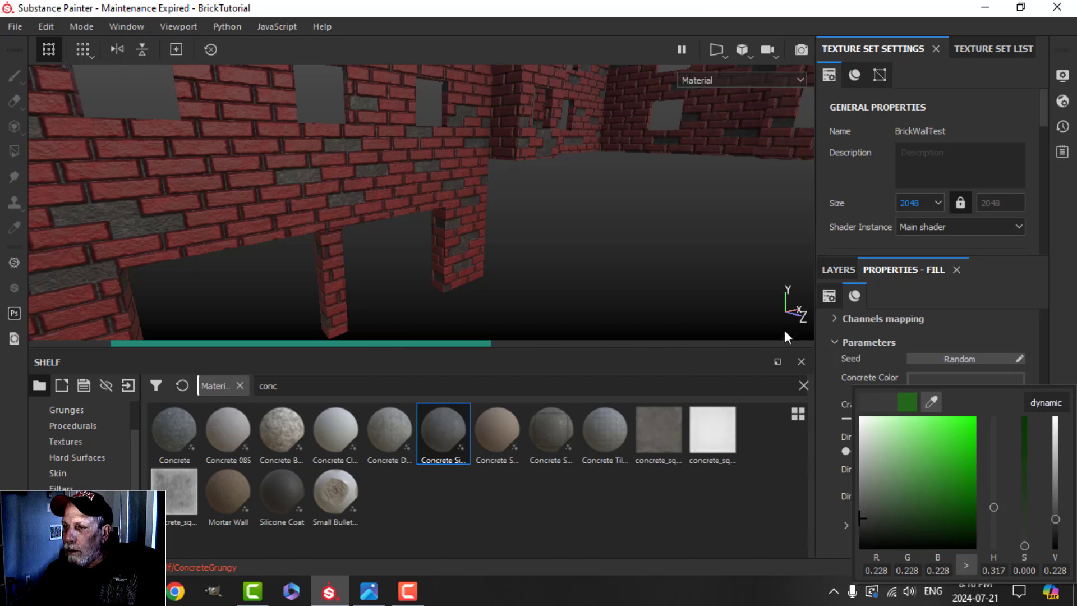
Step: Change the Bricks layer's base color to a neutral gray of about 0.125 in R, G and B
{"action": "left_click", "coordinate": [839, 269]}
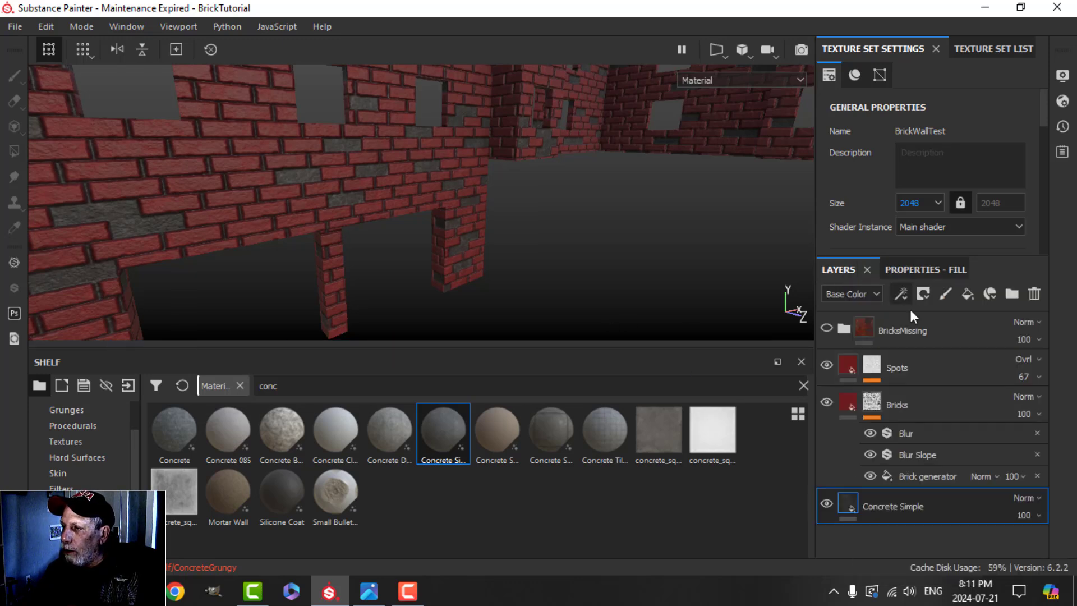
{"action": "left_click", "coordinate": [873, 370]}
{"action": "left_click", "coordinate": [900, 270]}
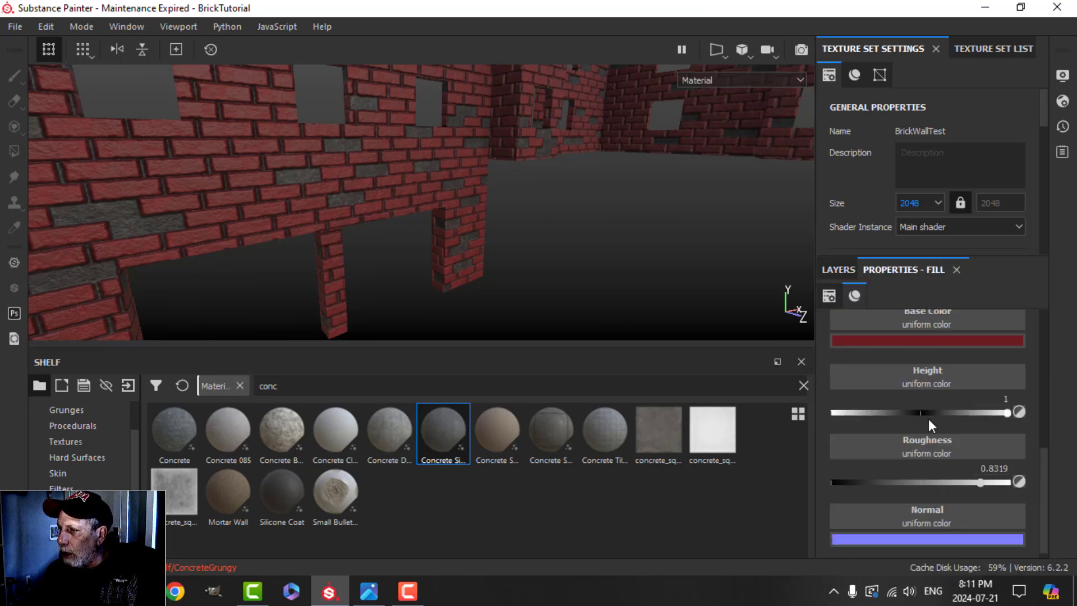
{"action": "left_click", "coordinate": [921, 339]}
{"action": "mouse_move", "coordinate": [873, 438]}
{"action": "left_mouse_down"}
{"action": "mouse_move", "coordinate": [855, 462]}
{"action": "mouse_move", "coordinate": [822, 459]}
{"action": "left_mouse_up"}
{"action": "left_click_drag", "start_coordinate": [553, 300], "coordinate": [527, 278], "text": "alt"}
{"action": "left_click", "coordinate": [909, 342]}
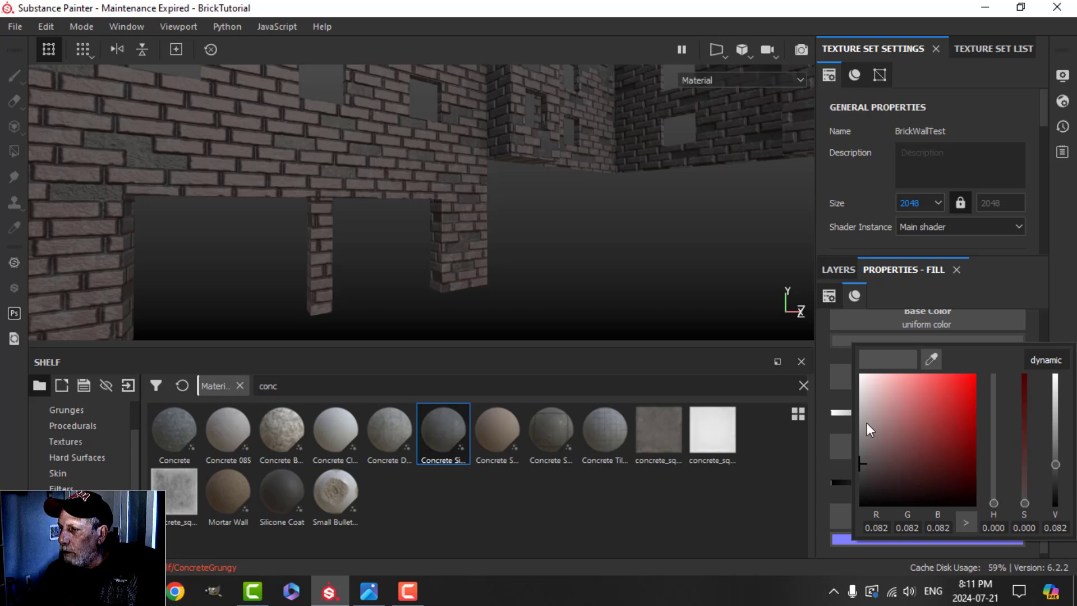
{"action": "left_click_drag", "start_coordinate": [867, 423], "coordinate": [850, 455]}
{"action": "mouse_move", "coordinate": [577, 249]}
{"action": "left_mouse_down", "text": "alt"}
{"action": "mouse_move", "coordinate": [512, 211]}
{"action": "mouse_move", "coordinate": [582, 235]}
{"action": "left_mouse_up", "text": "alt"}
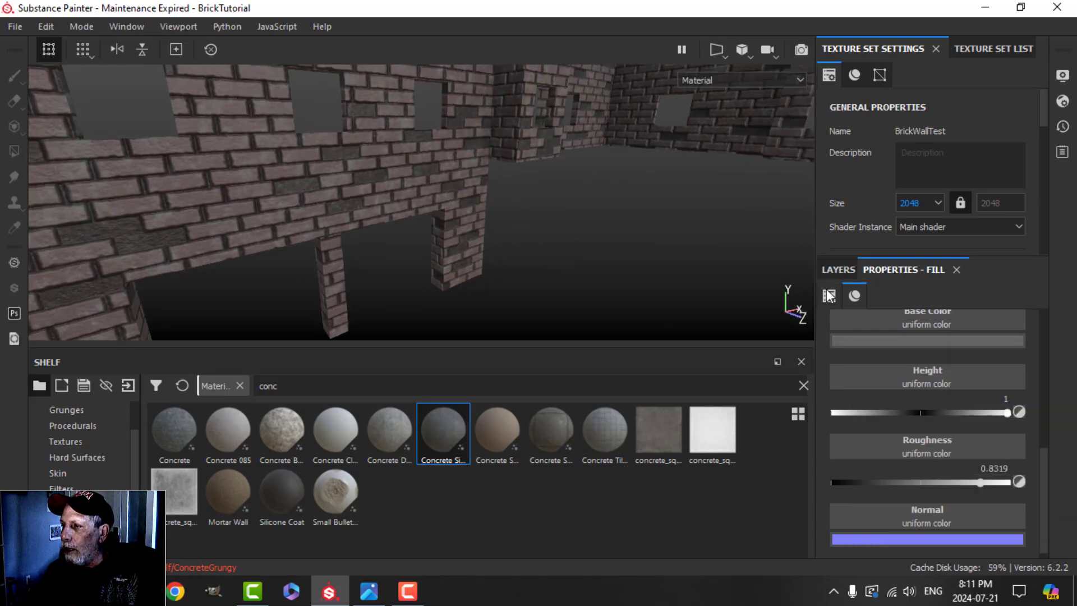
Step: Change the Spots layer's base color to a neutral dark gray of about 0.056 in R, G and B
{"action": "left_click", "coordinate": [839, 271]}
{"action": "left_click", "coordinate": [848, 366]}
{"action": "left_click", "coordinate": [911, 271]}
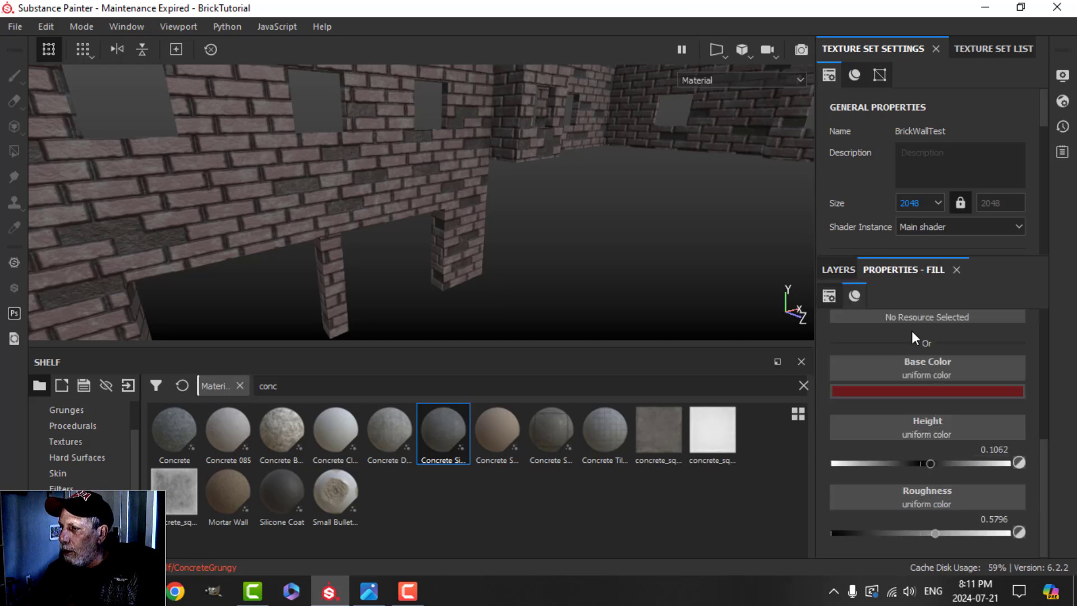
{"action": "left_click", "coordinate": [907, 391]}
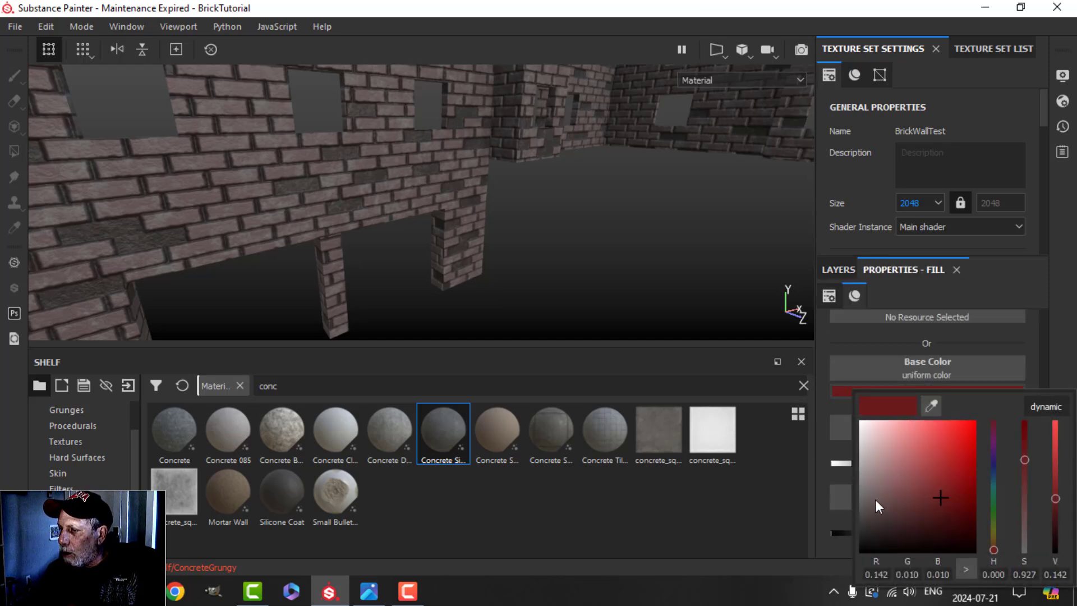
{"action": "mouse_move", "coordinate": [862, 513]}
{"action": "left_mouse_down"}
{"action": "mouse_move", "coordinate": [859, 450]}
{"action": "mouse_move", "coordinate": [854, 543]}
{"action": "mouse_move", "coordinate": [854, 524]}
{"action": "left_mouse_up"}
{"action": "left_click_drag", "start_coordinate": [534, 289], "coordinate": [755, 266], "text": "alt"}
{"action": "key", "text": "Tab"}
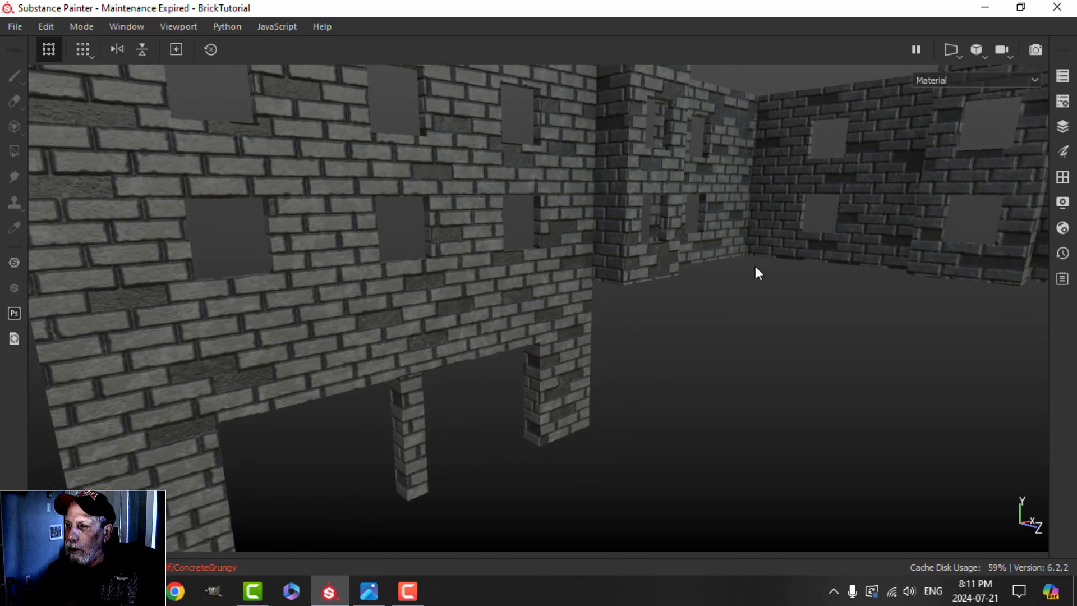
{"action": "right_click_drag", "start_coordinate": [756, 266], "coordinate": [737, 280], "text": "shift"}
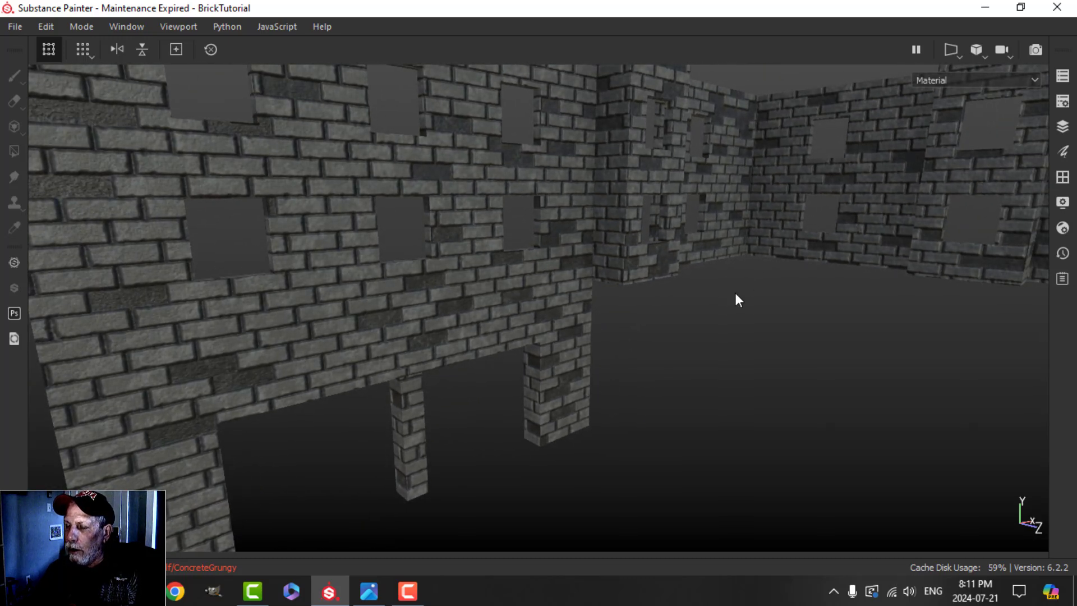
{"action": "scroll", "coordinate": [723, 303], "scroll_direction": "down", "scroll_amount": 3}
{"action": "scroll", "coordinate": [696, 311], "scroll_direction": "up", "scroll_amount": 5}
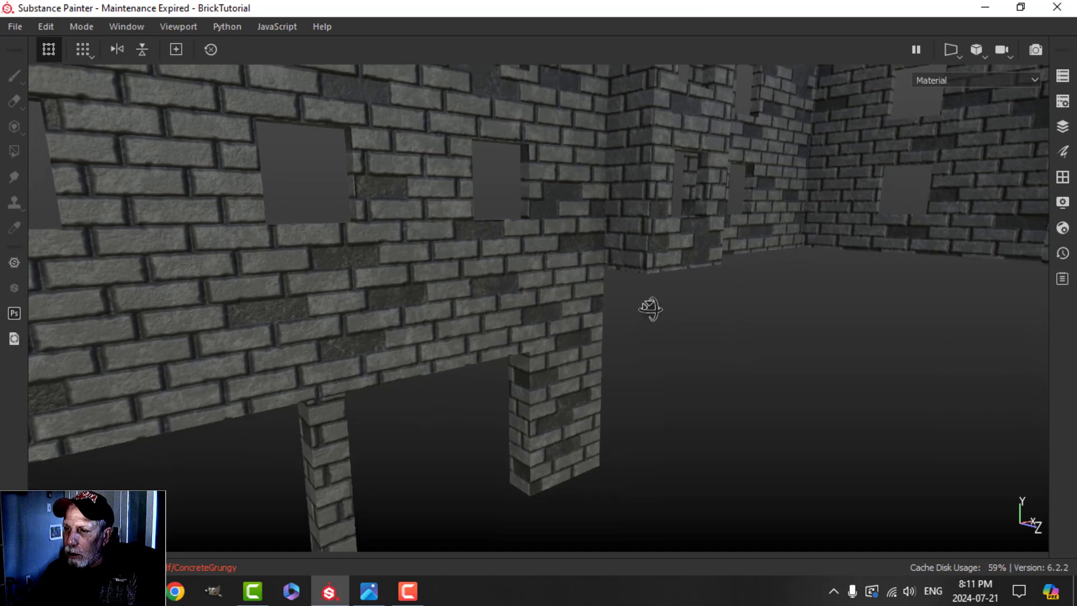
{"action": "key", "text": "Tab"}
{"action": "left_click", "coordinate": [891, 393]}
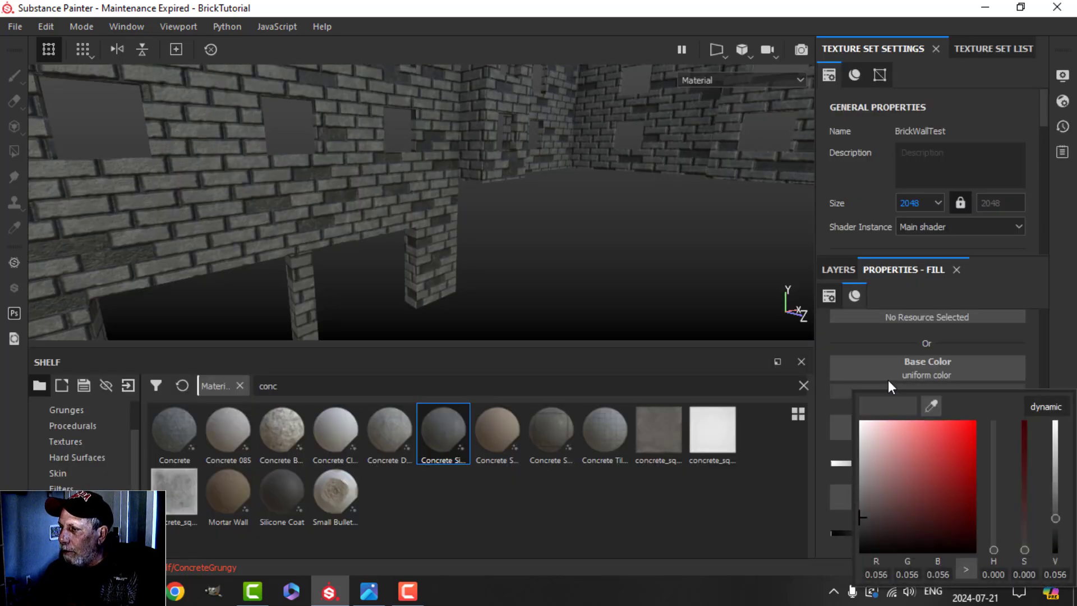
Step: Set the Bricks layer's base color to a red of about R 0.234, G 0.016, B 0.016
{"action": "left_click", "coordinate": [838, 269]}
{"action": "left_click", "coordinate": [853, 402]}
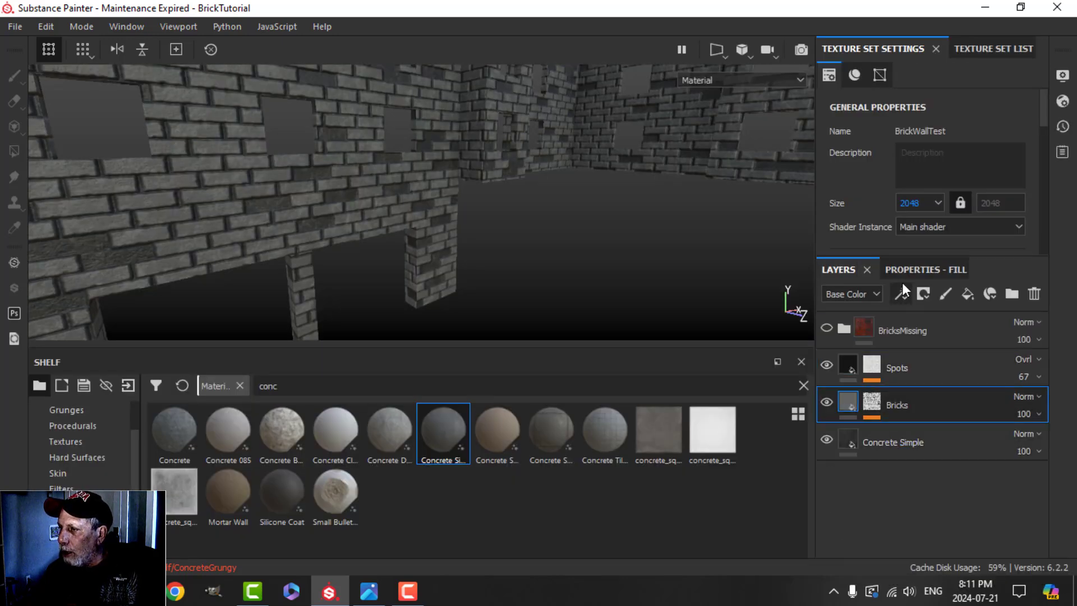
{"action": "left_click", "coordinate": [904, 271]}
{"action": "left_click", "coordinate": [928, 393]}
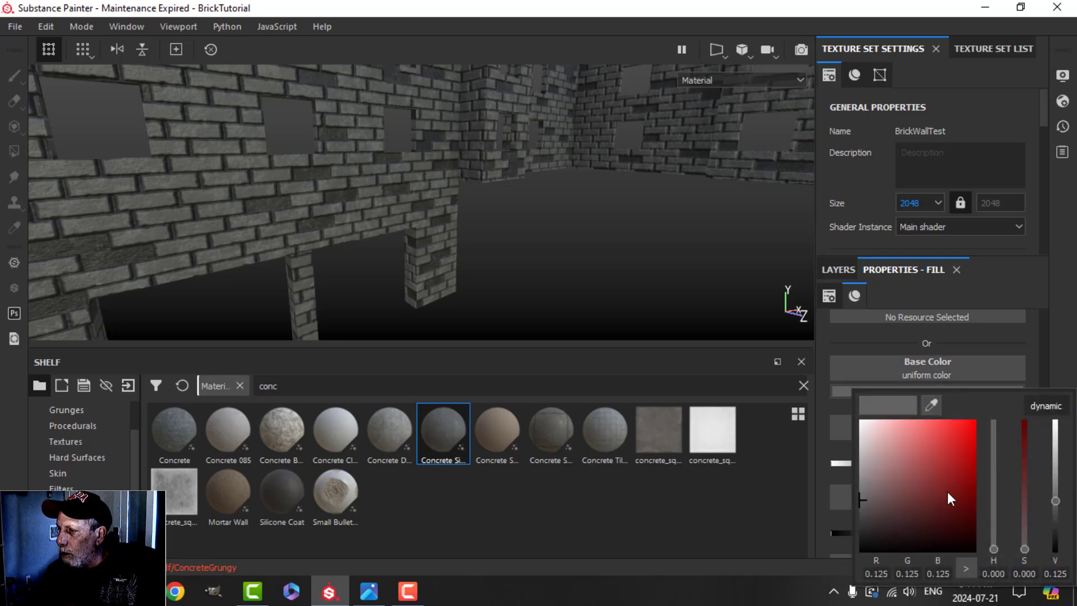
{"action": "left_click_drag", "start_coordinate": [948, 491], "coordinate": [942, 496]}
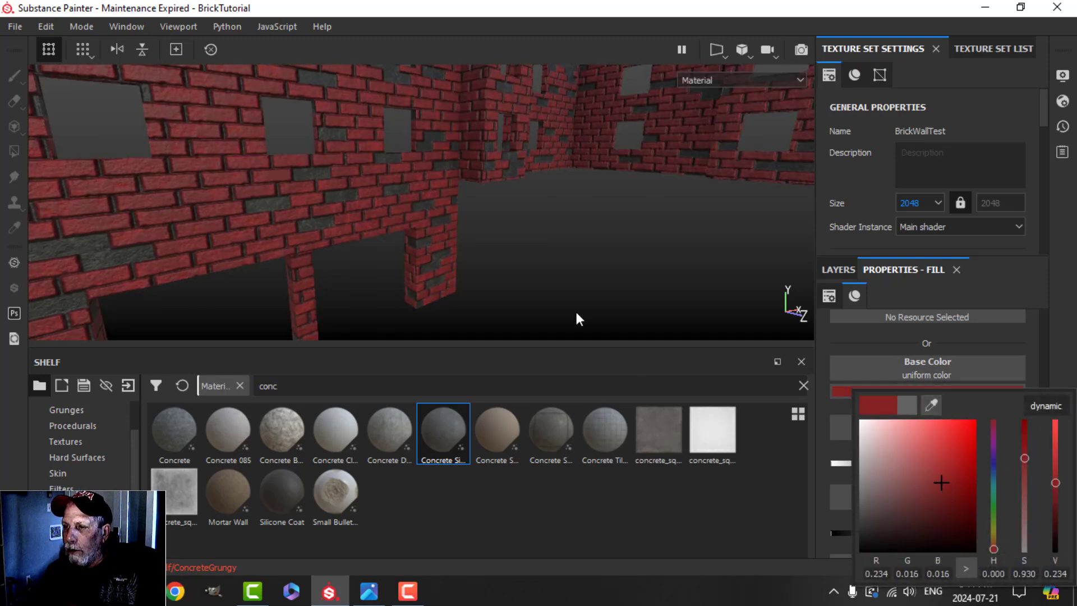
Step: Examine the red bricks and the missing-brick areas across the building walls from several angles
{"action": "left_click_drag", "start_coordinate": [577, 314], "coordinate": [542, 267], "text": "alt"}
{"action": "key", "text": "Tab"}
{"action": "left_click_drag", "start_coordinate": [657, 320], "coordinate": [597, 310], "text": "alt"}
{"action": "middle_click_drag", "start_coordinate": [219, 162], "coordinate": [238, 147], "text": "alt"}
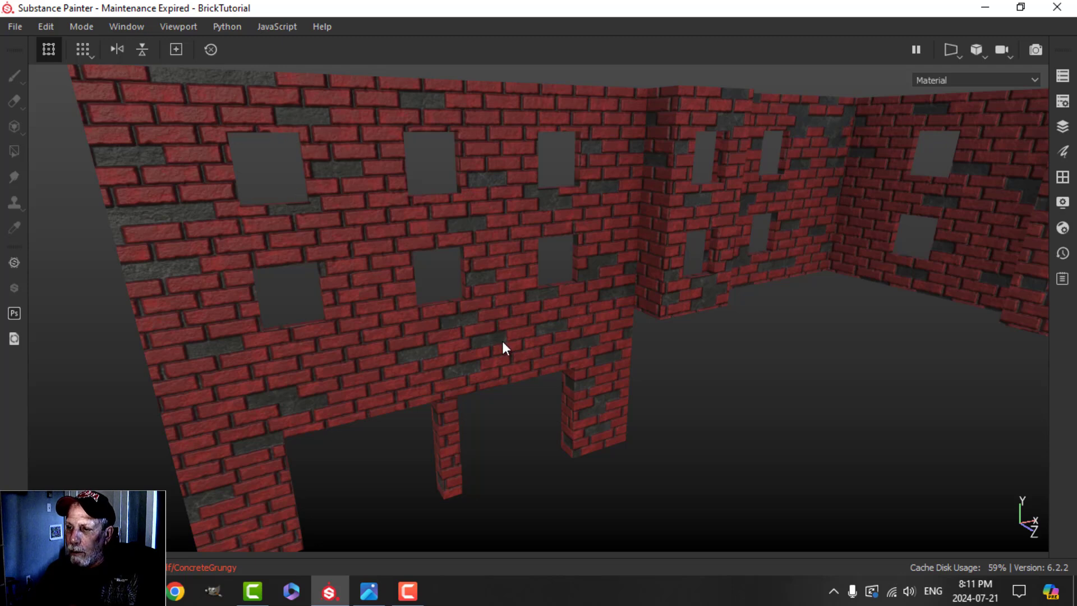
{"action": "right_click_drag", "start_coordinate": [502, 341], "coordinate": [492, 317], "text": "alt"}
{"action": "middle_click_drag", "start_coordinate": [492, 317], "coordinate": [432, 230], "text": "alt"}
{"action": "right_click_drag", "start_coordinate": [315, 306], "coordinate": [715, 301], "text": "alt"}
{"action": "middle_click_drag", "start_coordinate": [714, 300], "coordinate": [578, 340], "text": "alt"}
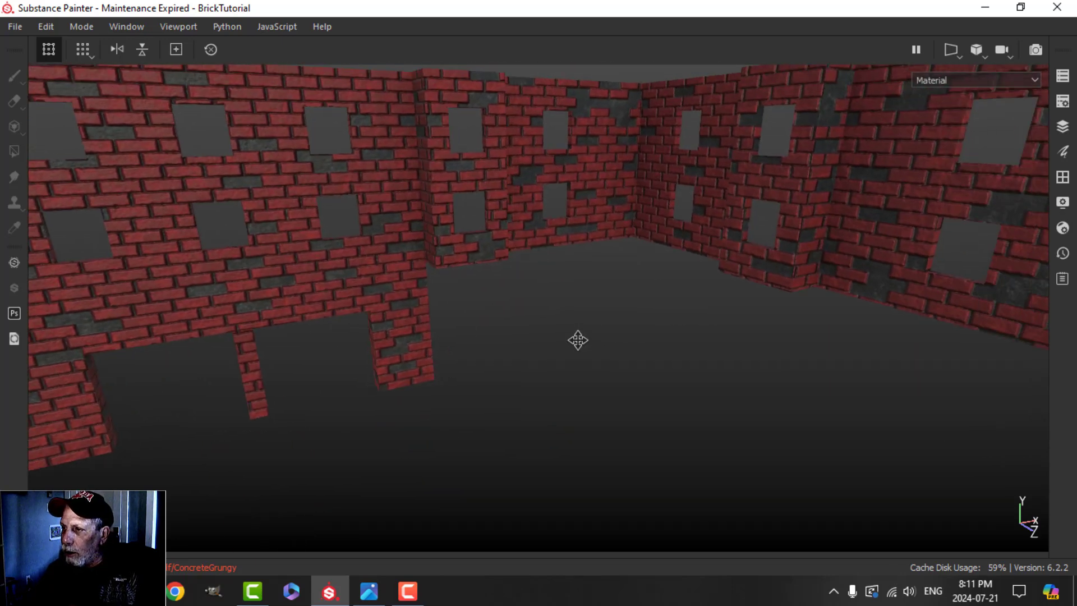
{"action": "left_click_drag", "start_coordinate": [578, 340], "coordinate": [574, 313], "text": "alt"}
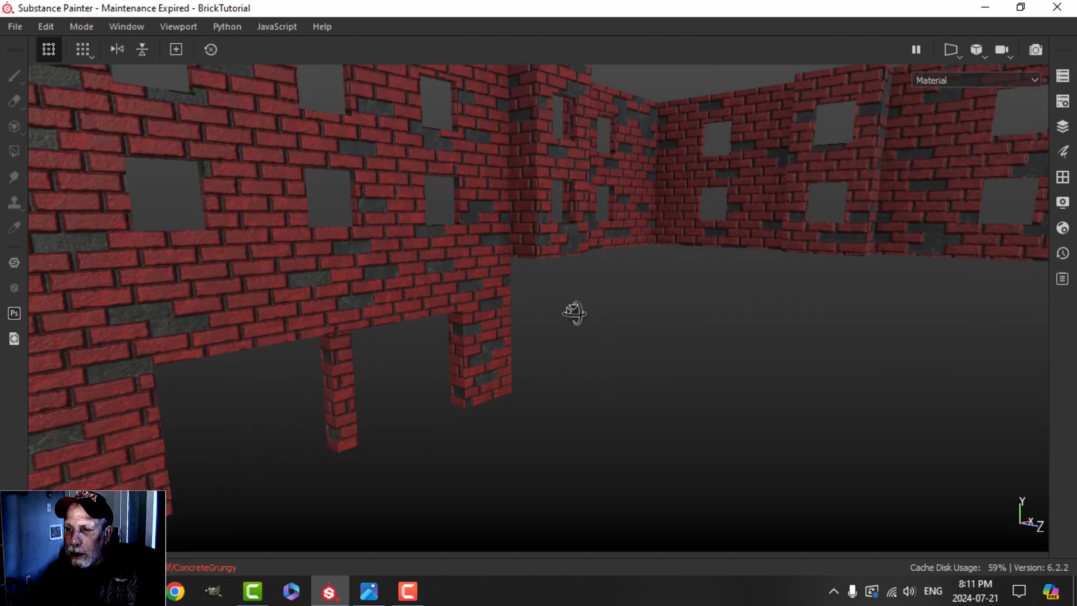
{"action": "key", "text": "Tab"}
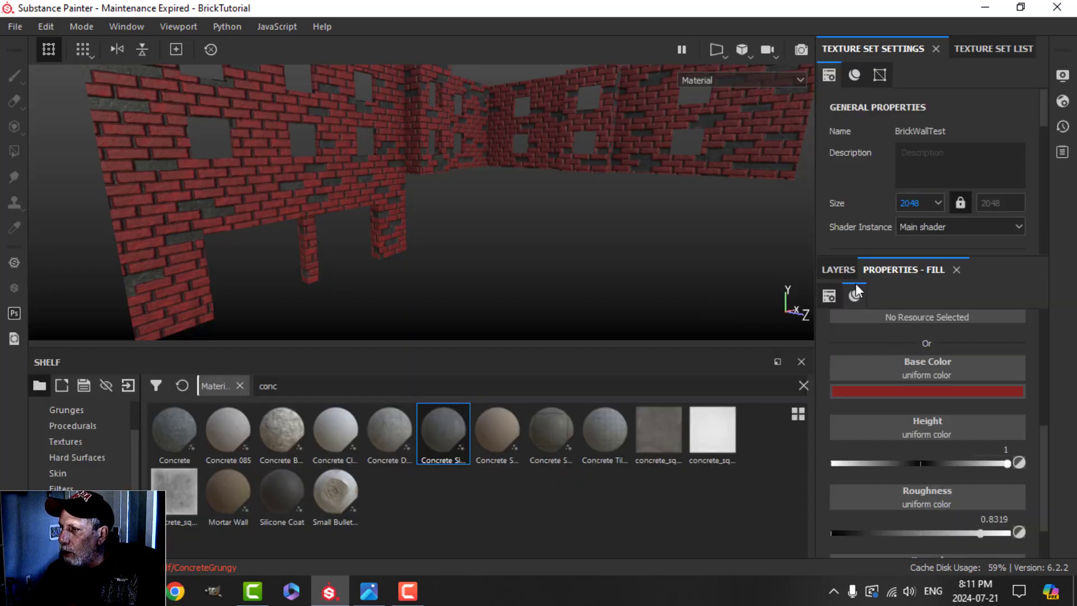
Step: Add a fill layer above Spots with only the color and height channels active, and set its height to about 0.186
{"action": "left_click", "coordinate": [841, 271]}
{"action": "left_click", "coordinate": [852, 368]}
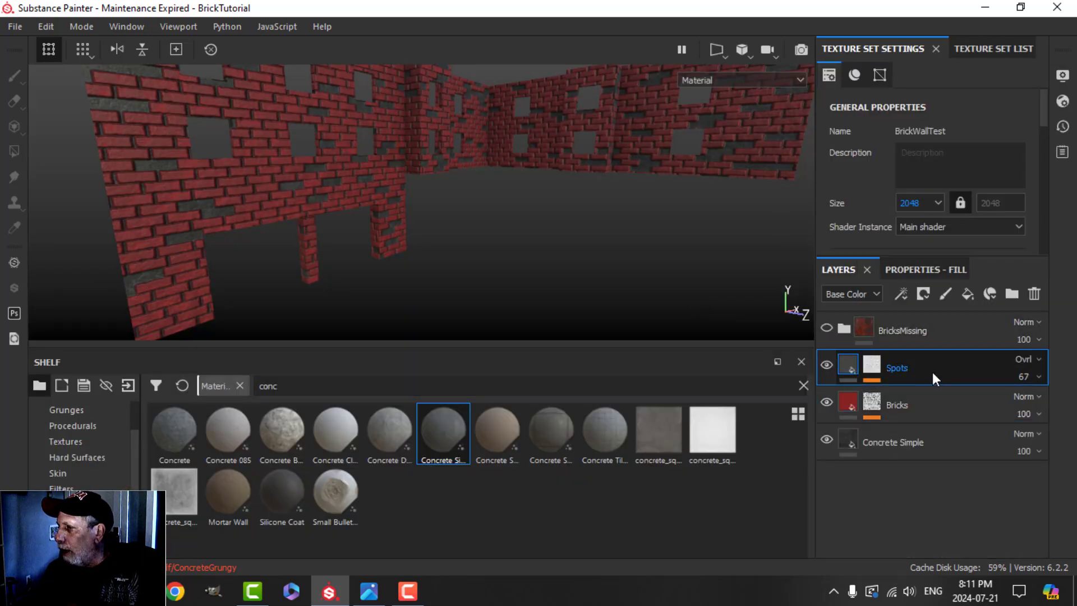
{"action": "left_click", "coordinate": [968, 293]}
{"action": "left_click", "coordinate": [929, 271]}
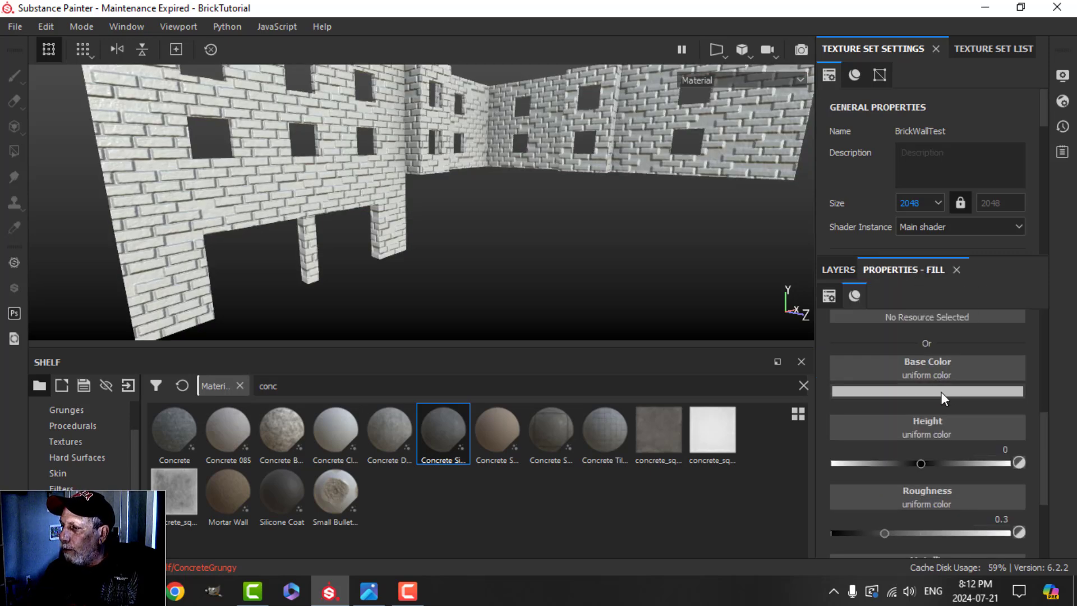
{"action": "scroll", "coordinate": [890, 351], "scroll_direction": "up", "scroll_amount": 3}
{"action": "left_click", "coordinate": [852, 379], "text": "alt"}
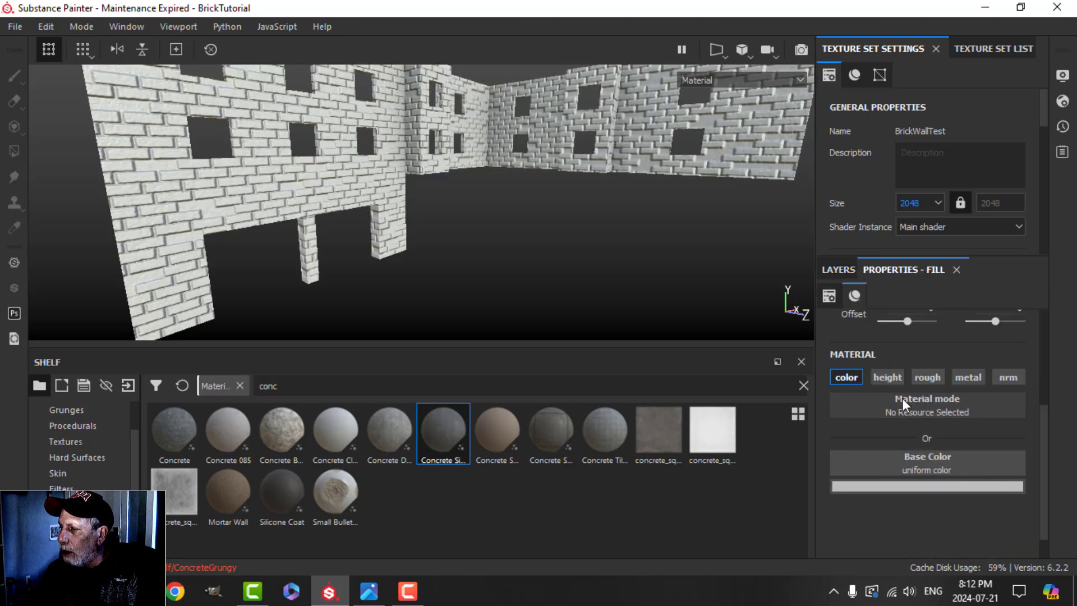
{"action": "left_click", "coordinate": [888, 377]}
{"action": "scroll", "coordinate": [937, 494], "scroll_direction": "down", "scroll_amount": 2}
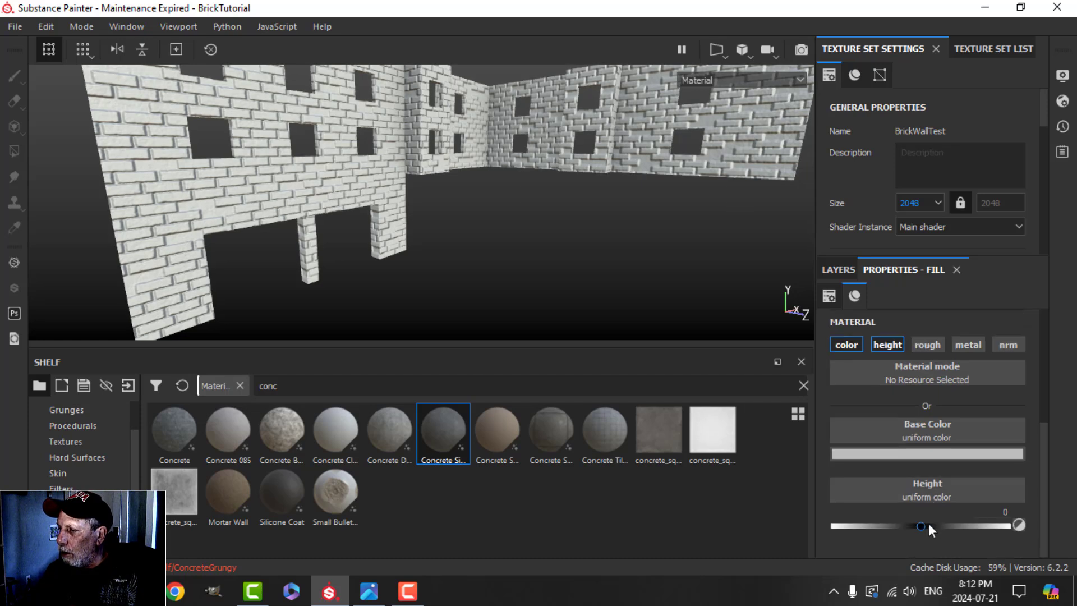
{"action": "left_click_drag", "start_coordinate": [925, 526], "coordinate": [937, 530]}
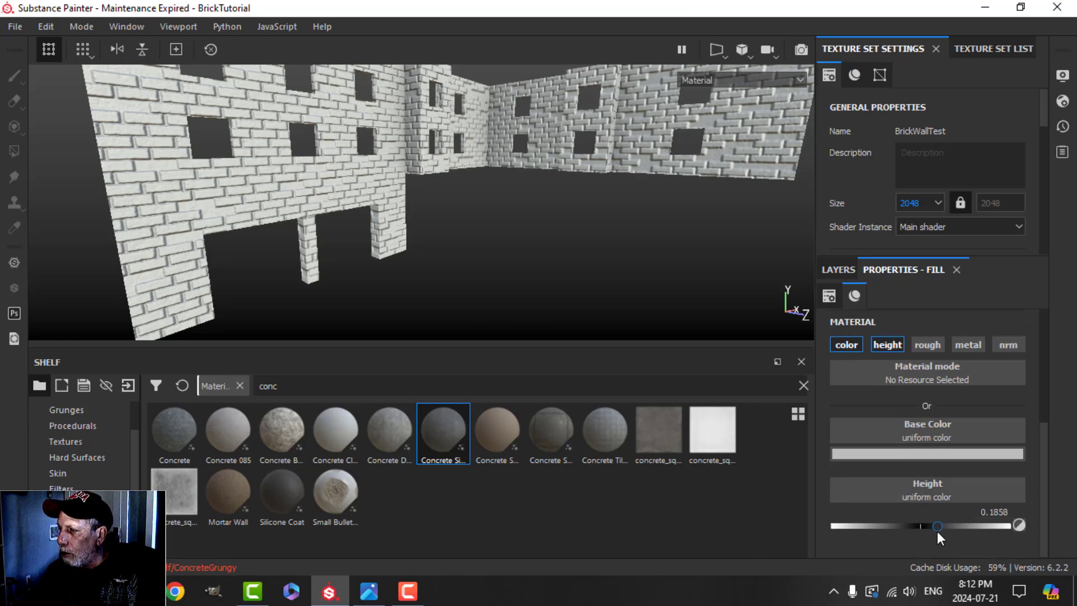
Step: Change the new fill layer's base color to a dark green with a hue of about 0.347
{"action": "left_click", "coordinate": [900, 452]}
{"action": "left_click", "coordinate": [994, 343]}
{"action": "left_click", "coordinate": [994, 372]}
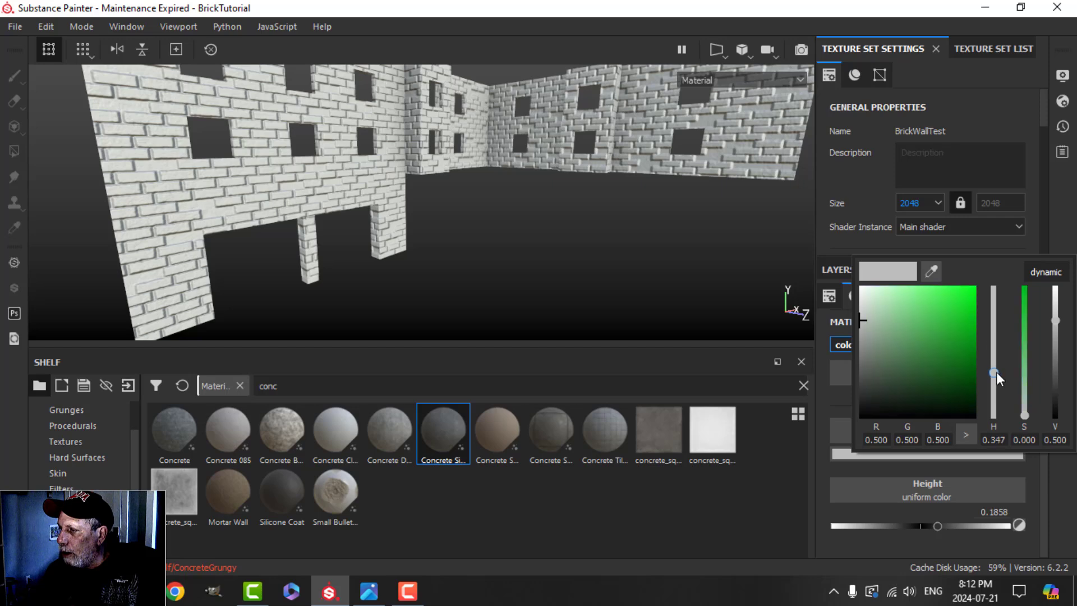
{"action": "left_click", "coordinate": [941, 360]}
{"action": "left_click", "coordinate": [949, 364]}
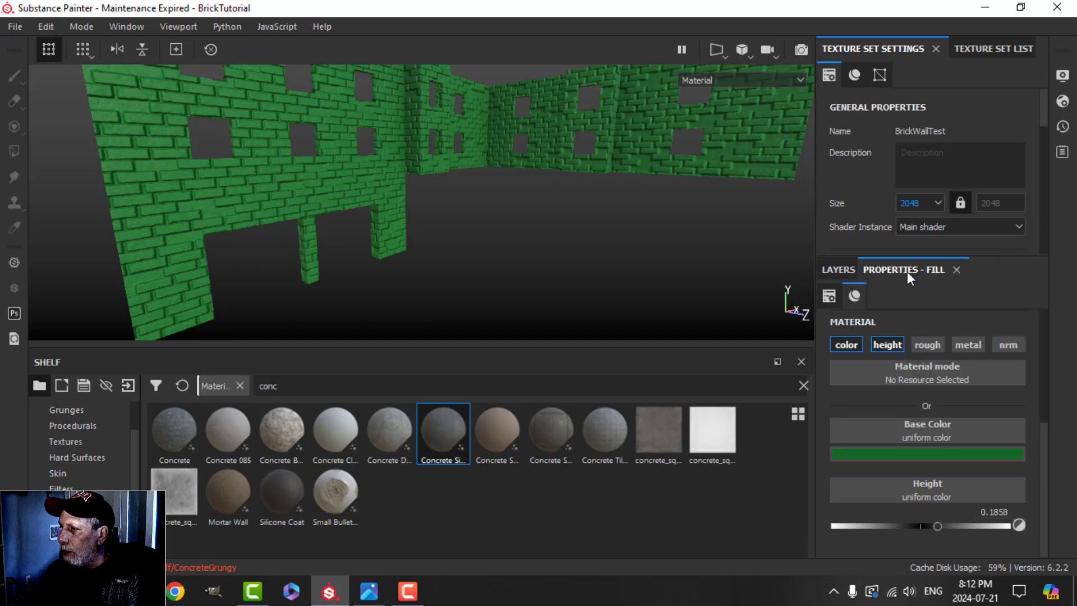
Step: Search the smart masks for "moss" and apply the Moss mask to the green fill layer
{"action": "left_click", "coordinate": [849, 270]}
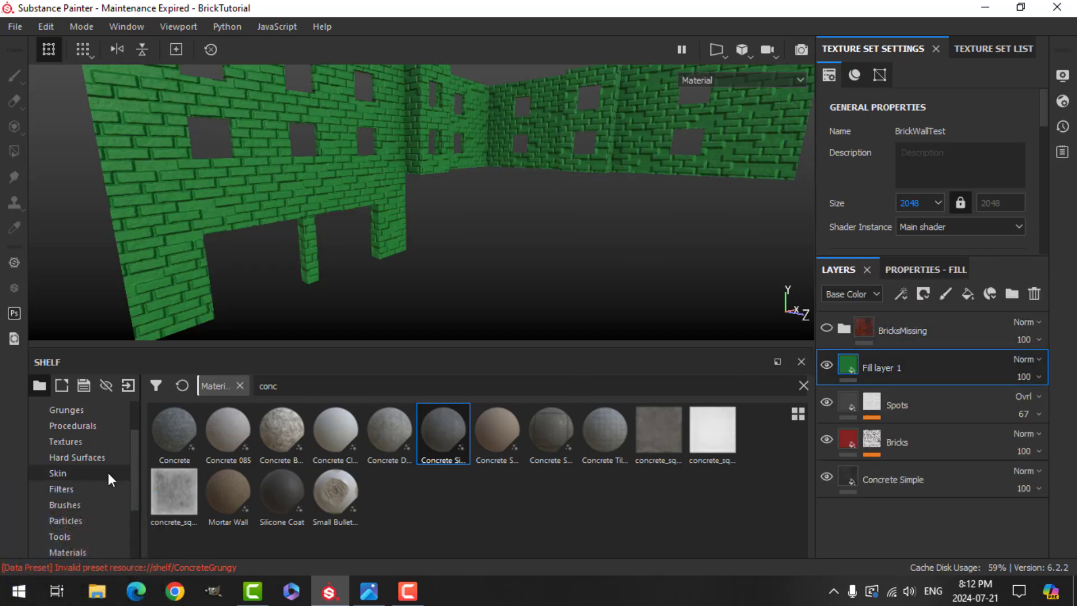
{"action": "scroll", "coordinate": [74, 502], "scroll_direction": "down", "scroll_amount": 1}
{"action": "left_click", "coordinate": [80, 520]}
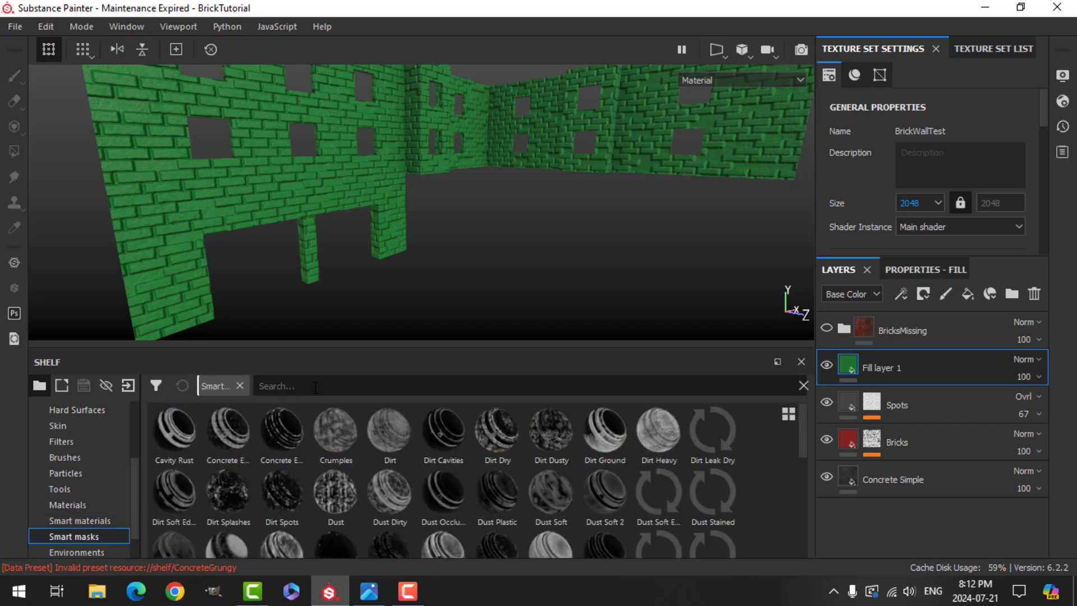
{"action": "left_click", "coordinate": [320, 385]}
{"action": "type", "text": "moss"}
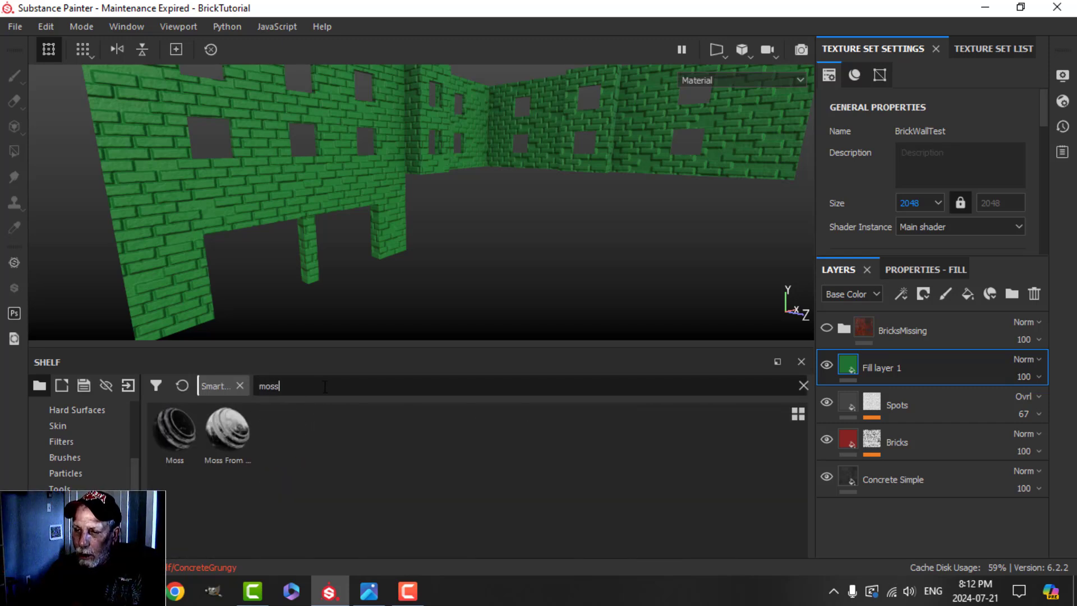
{"action": "left_click_drag", "start_coordinate": [179, 433], "coordinate": [869, 366]}
Step: Examine how the moss covers the wall corners, window edges and pillars from several angles and distances
{"action": "scroll", "coordinate": [500, 231], "scroll_direction": "up", "scroll_amount": 3}
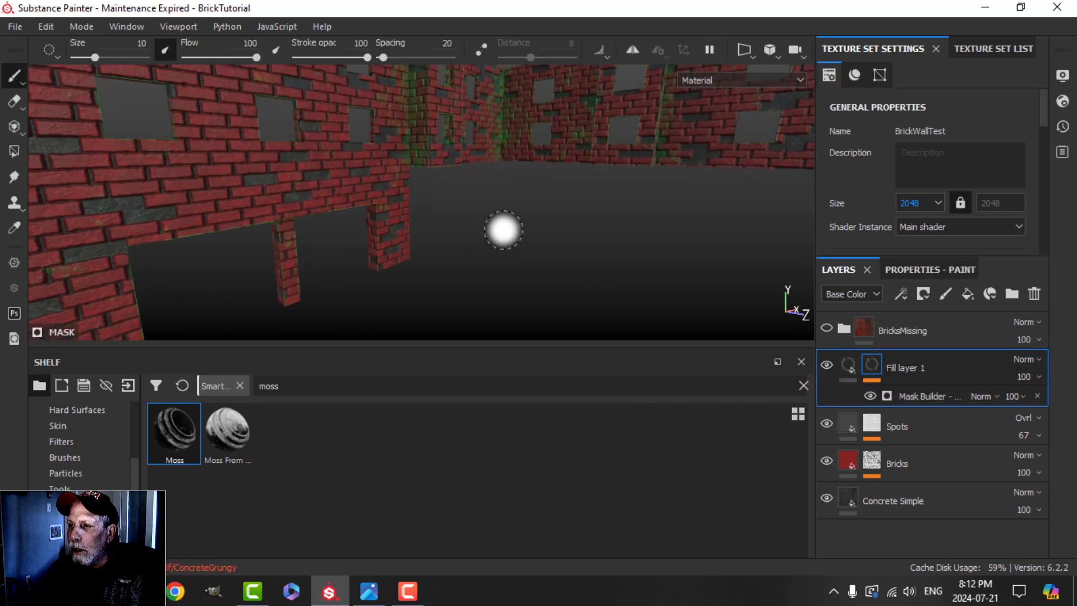
{"action": "left_click_drag", "start_coordinate": [524, 207], "coordinate": [507, 219], "text": "alt"}
{"action": "middle_click_drag", "start_coordinate": [503, 218], "coordinate": [480, 294], "text": "alt"}
{"action": "scroll", "coordinate": [473, 289], "scroll_direction": "up", "scroll_amount": 3}
{"action": "scroll", "coordinate": [472, 288], "scroll_direction": "up", "scroll_amount": 5}
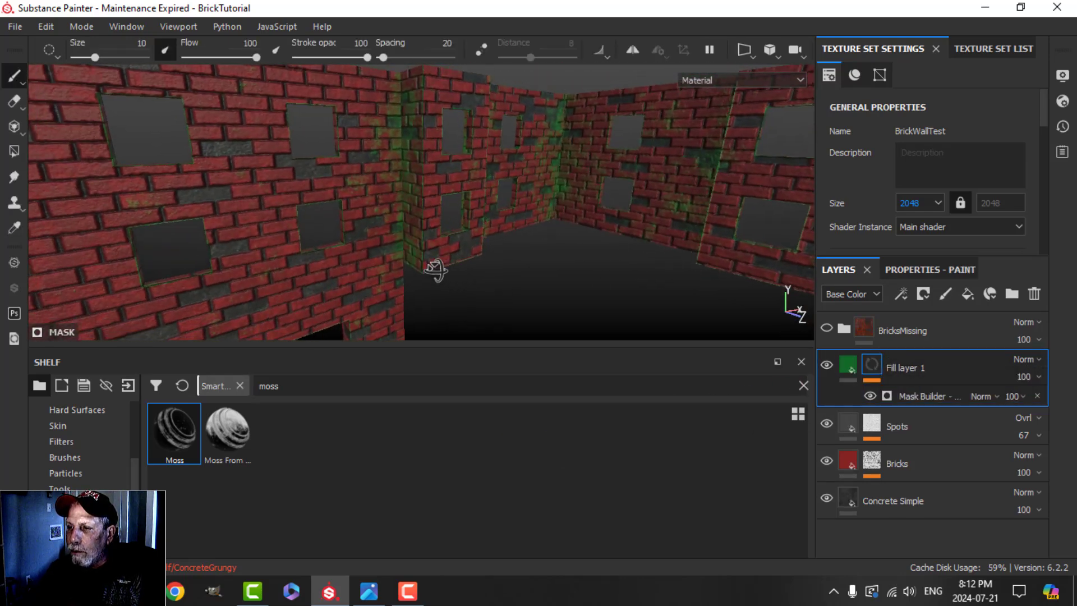
{"action": "scroll", "coordinate": [414, 266], "scroll_direction": "down", "scroll_amount": 5}
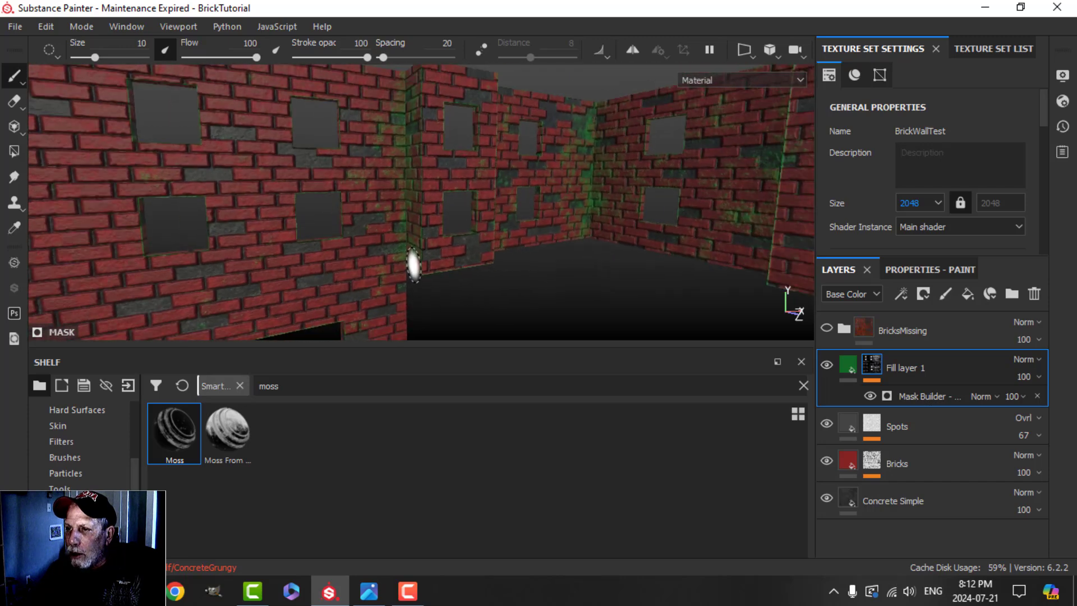
{"action": "middle_click_drag", "start_coordinate": [414, 279], "coordinate": [431, 224], "text": "alt"}
{"action": "left_click_drag", "start_coordinate": [430, 224], "coordinate": [458, 225], "text": "alt"}
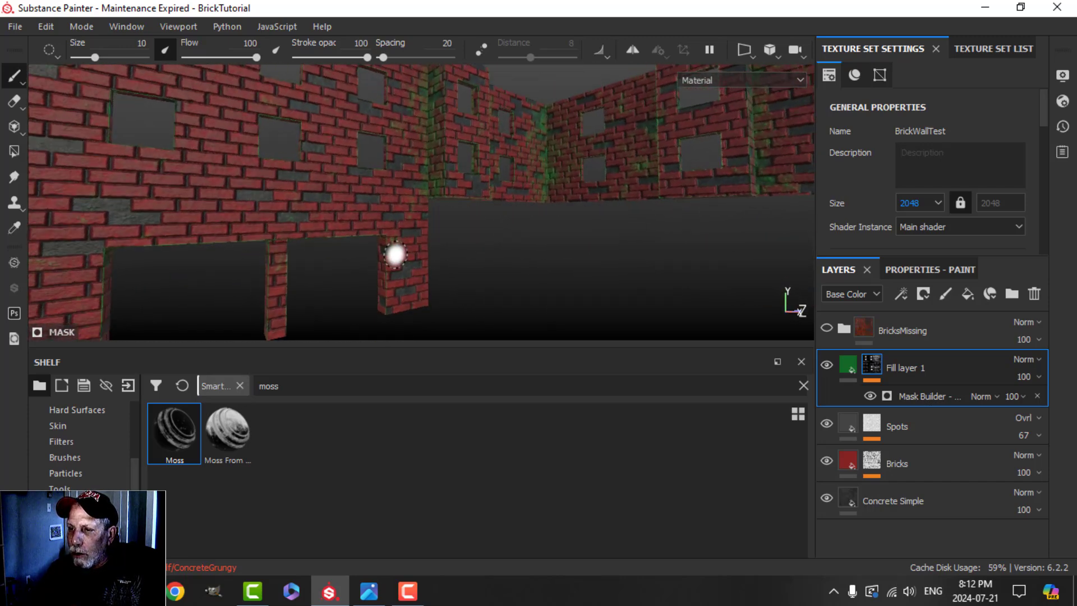
{"action": "middle_click_drag", "start_coordinate": [397, 255], "coordinate": [491, 195], "text": "alt"}
{"action": "scroll", "coordinate": [492, 205], "scroll_direction": "up", "scroll_amount": 2}
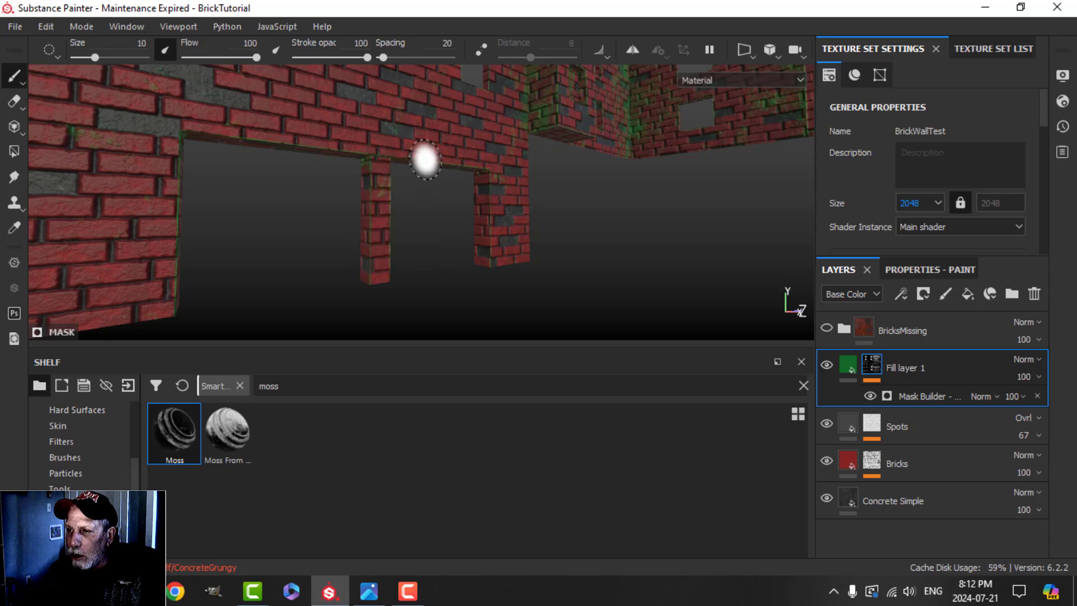
{"action": "scroll", "coordinate": [281, 270], "scroll_direction": "down", "scroll_amount": 2}
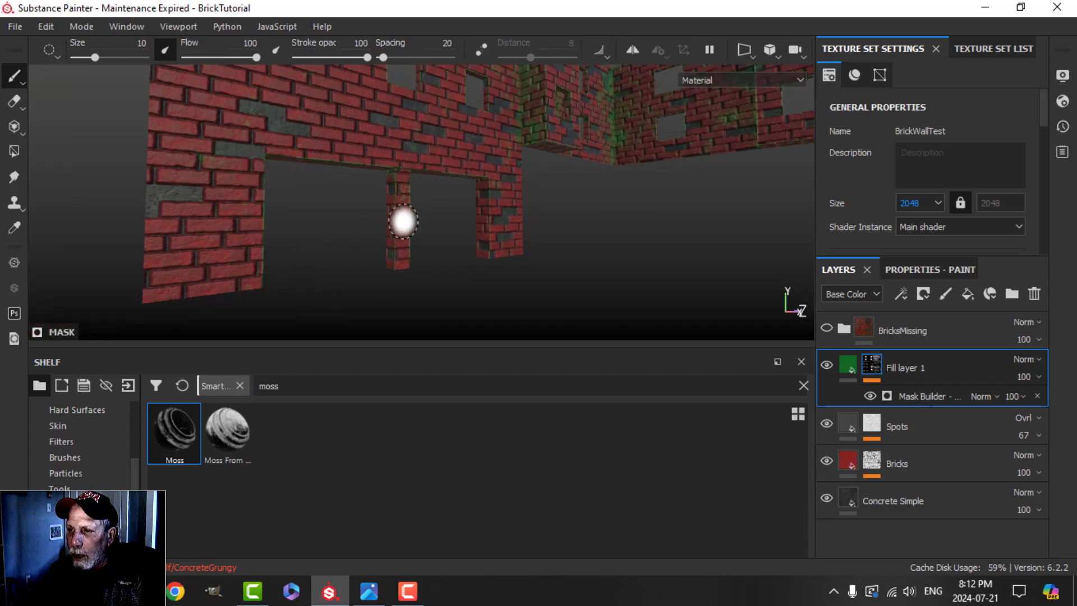
{"action": "left_click_drag", "start_coordinate": [402, 221], "coordinate": [483, 258], "text": "alt"}
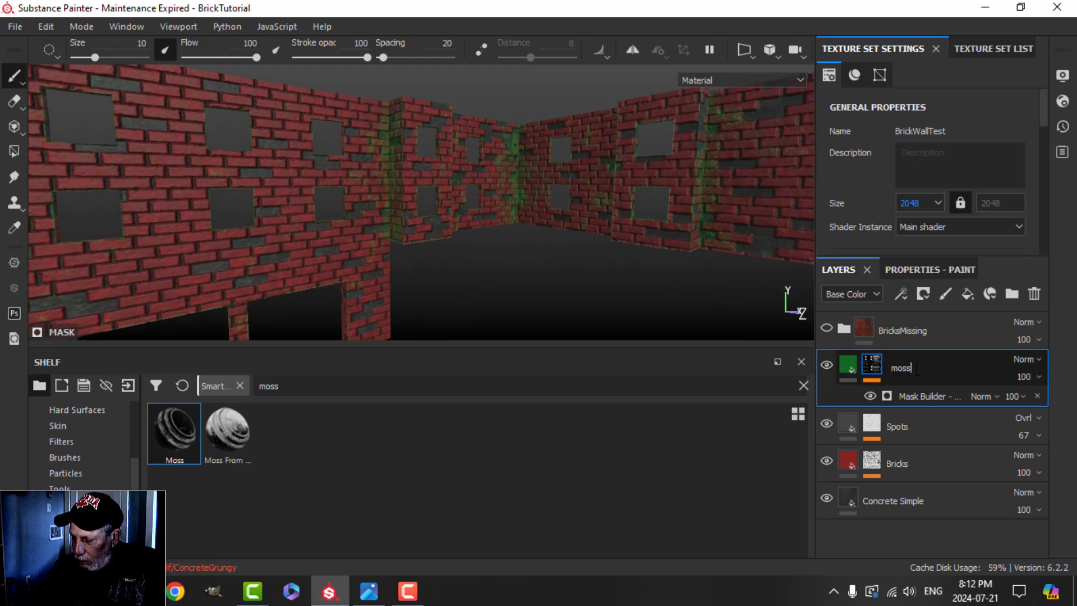
Step: Add a fill layer above moss with only the color and roughness channels active, and set its roughness to 1
{"action": "left_click", "coordinate": [968, 294]}
{"action": "left_click", "coordinate": [952, 273]}
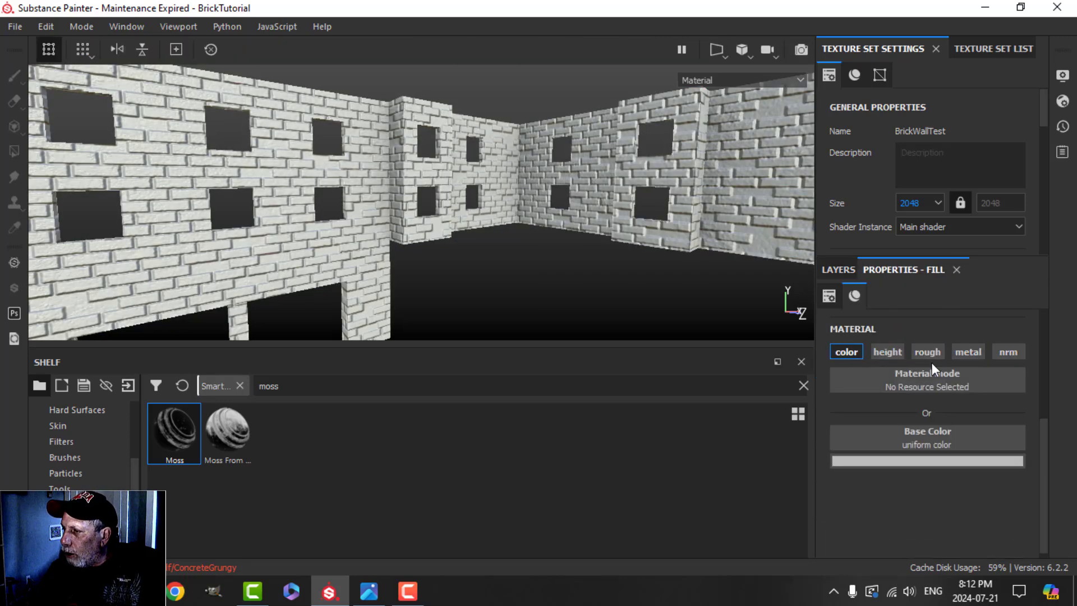
{"action": "scroll", "coordinate": [937, 471], "scroll_direction": "down", "scroll_amount": 1}
{"action": "left_click_drag", "start_coordinate": [891, 526], "coordinate": [1022, 527]}
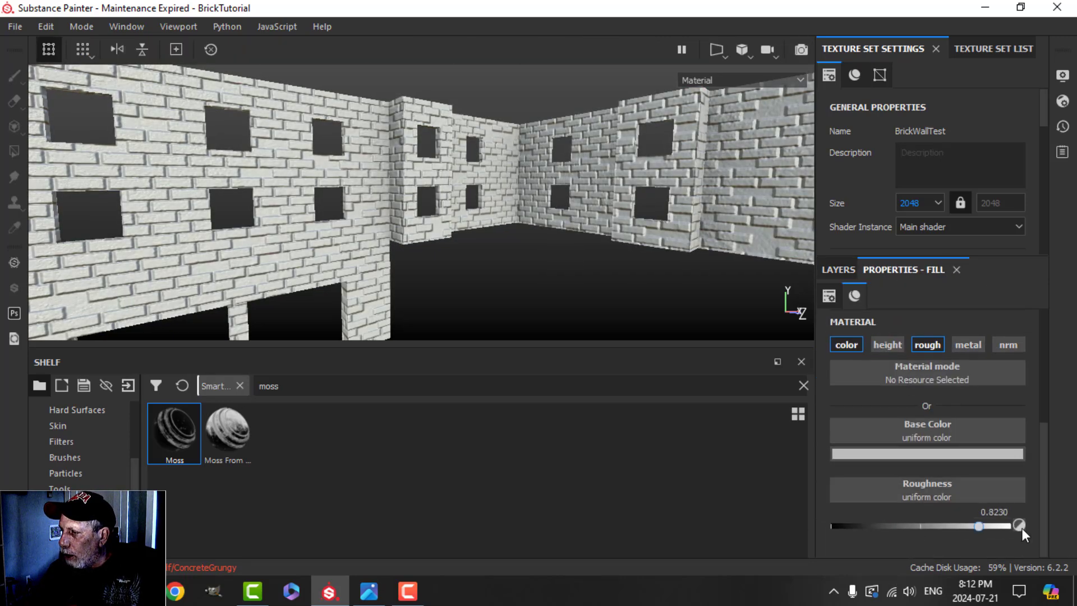
Step: Change the new fill layer's base color to a very dark brown with a hue of about 0.066
{"action": "left_click", "coordinate": [910, 455]}
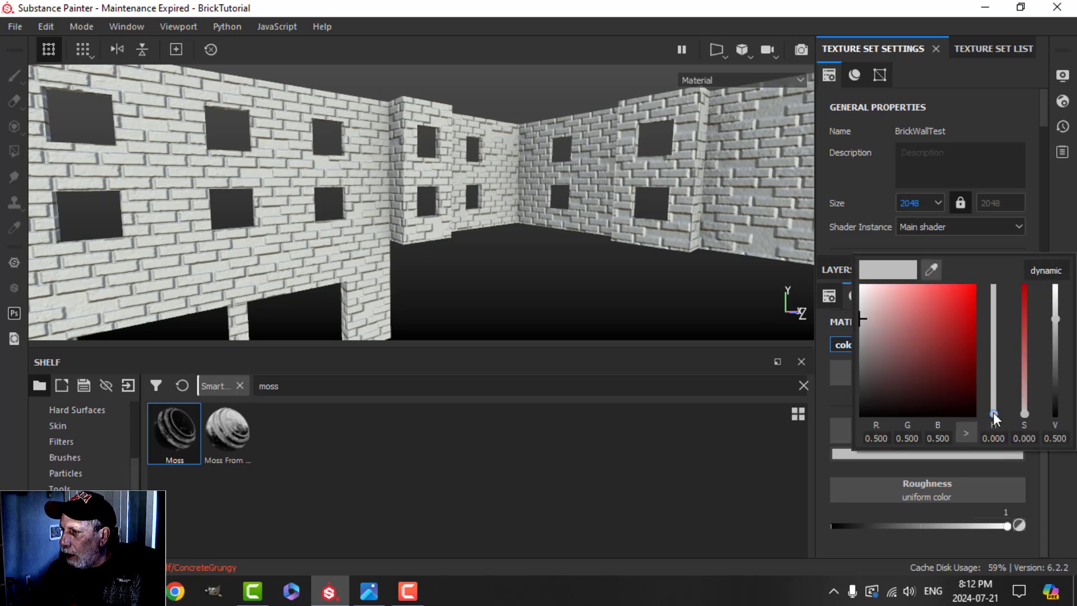
{"action": "left_click_drag", "start_coordinate": [994, 414], "coordinate": [979, 409]}
{"action": "left_click", "coordinate": [935, 395]}
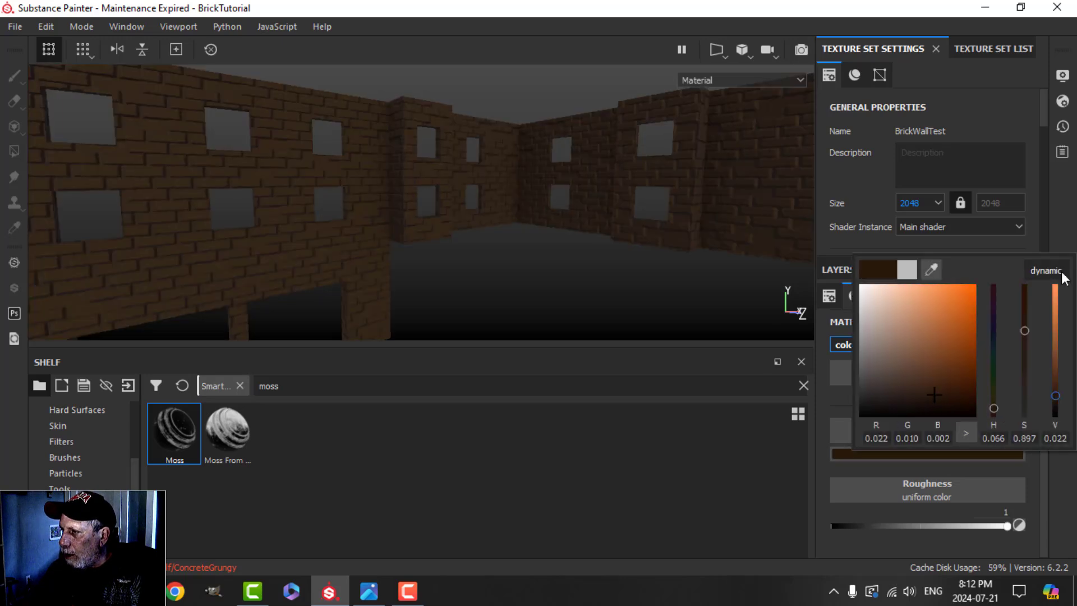
Step: Add a mask with a Dirt generator to the brown fill layer and set the dirt level to 0.66
{"action": "left_click", "coordinate": [839, 270]}
{"action": "left_click", "coordinate": [924, 293]}
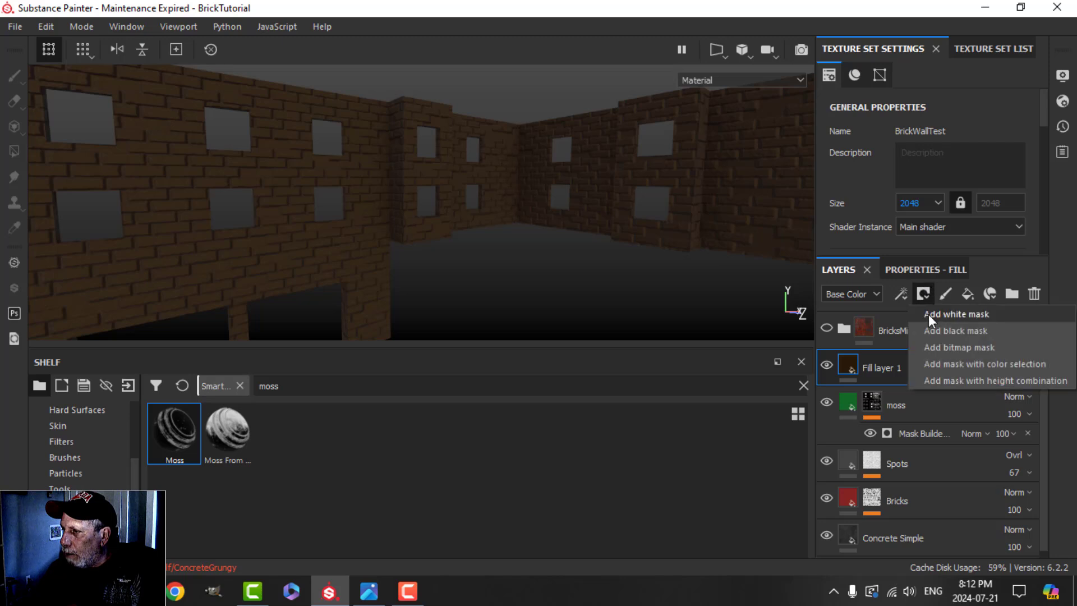
{"action": "left_click", "coordinate": [928, 314]}
{"action": "left_click", "coordinate": [923, 294]}
{"action": "left_click", "coordinate": [931, 312]}
{"action": "left_click", "coordinate": [920, 270]}
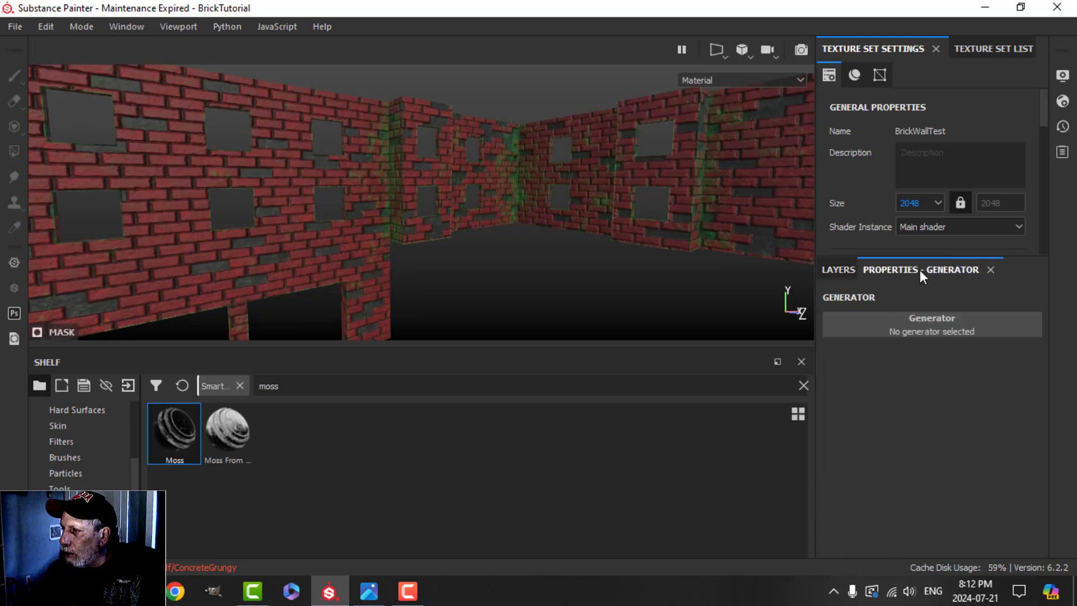
{"action": "left_click", "coordinate": [928, 324]}
{"action": "left_click", "coordinate": [867, 422]}
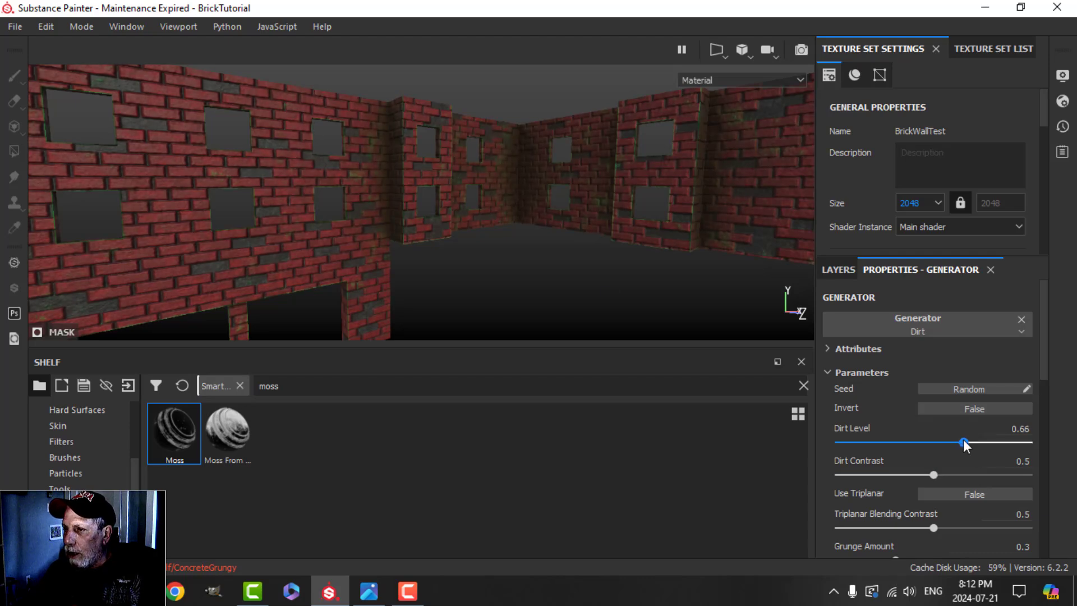
{"action": "mouse_move", "coordinate": [517, 267]}
{"action": "left_mouse_down", "text": "alt"}
{"action": "mouse_move", "coordinate": [471, 269]}
{"action": "mouse_move", "coordinate": [467, 239]}
{"action": "mouse_move", "coordinate": [503, 247]}
{"action": "mouse_move", "coordinate": [472, 251]}
{"action": "mouse_move", "coordinate": [582, 264]}
{"action": "mouse_move", "coordinate": [603, 254]}
{"action": "mouse_move", "coordinate": [524, 260]}
{"action": "left_mouse_up", "text": "alt"}
{"action": "scroll", "coordinate": [523, 261], "scroll_direction": "up", "scroll_amount": 3}
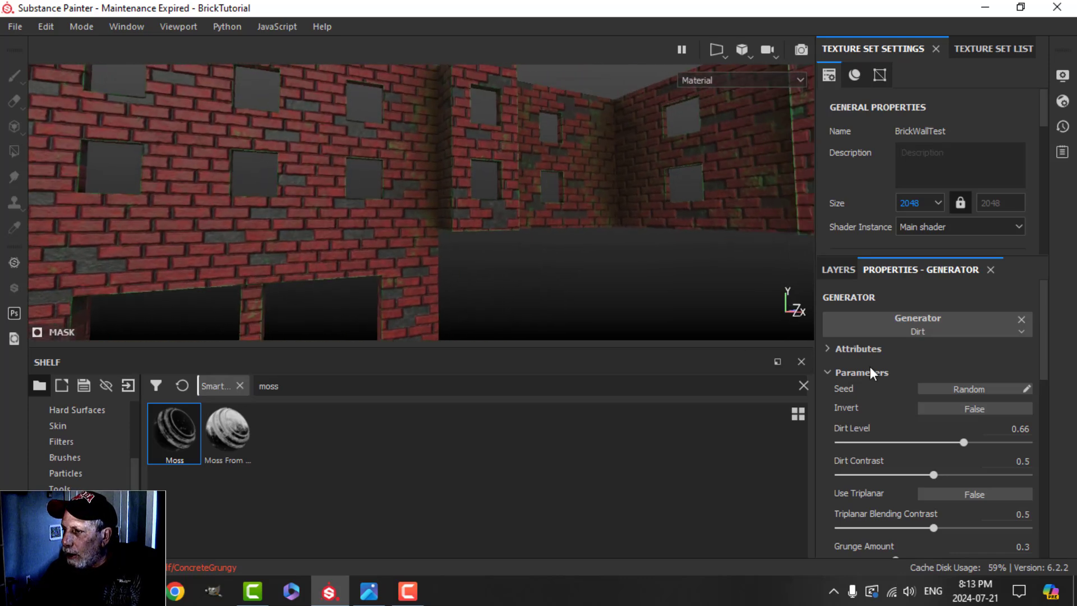
Step: Rename the brown fill layer as dirt
{"action": "left_click", "coordinate": [839, 270]}
{"action": "double_click", "coordinate": [901, 364]}
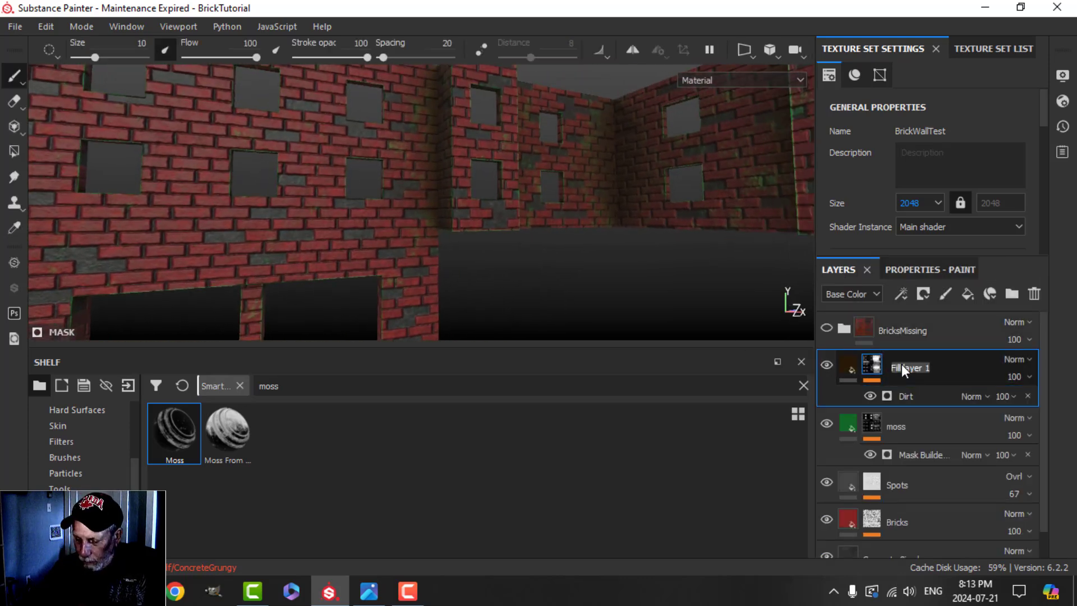
{"action": "type", "text": "dirt"}
{"action": "key", "text": "Return"}
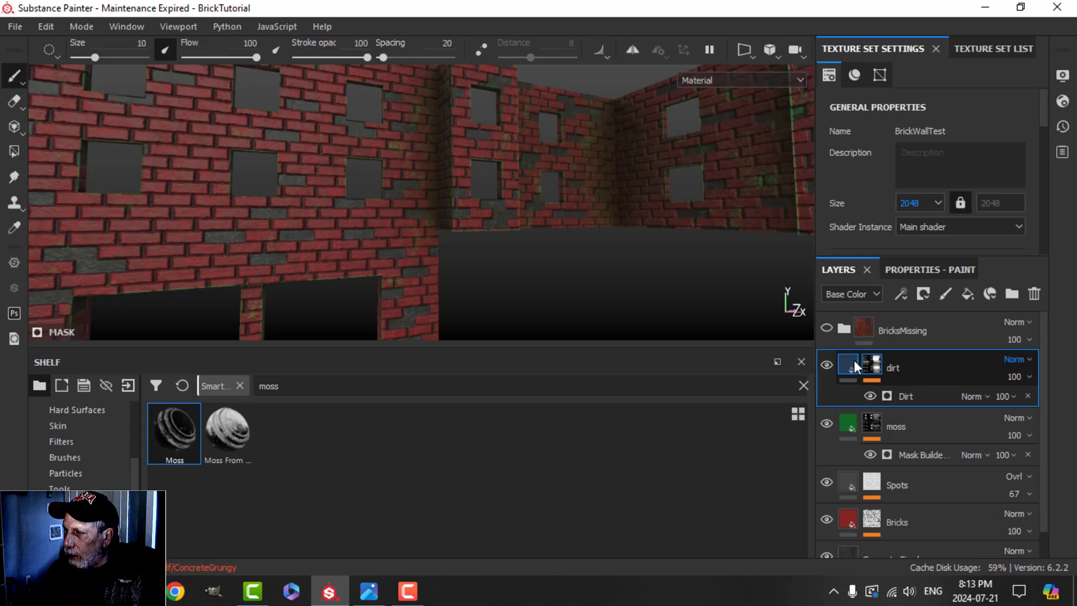
Step: Add a fill layer above dirt with only the color channel active, and set its base color to gray with a value of 0.331
{"action": "left_click", "coordinate": [865, 365]}
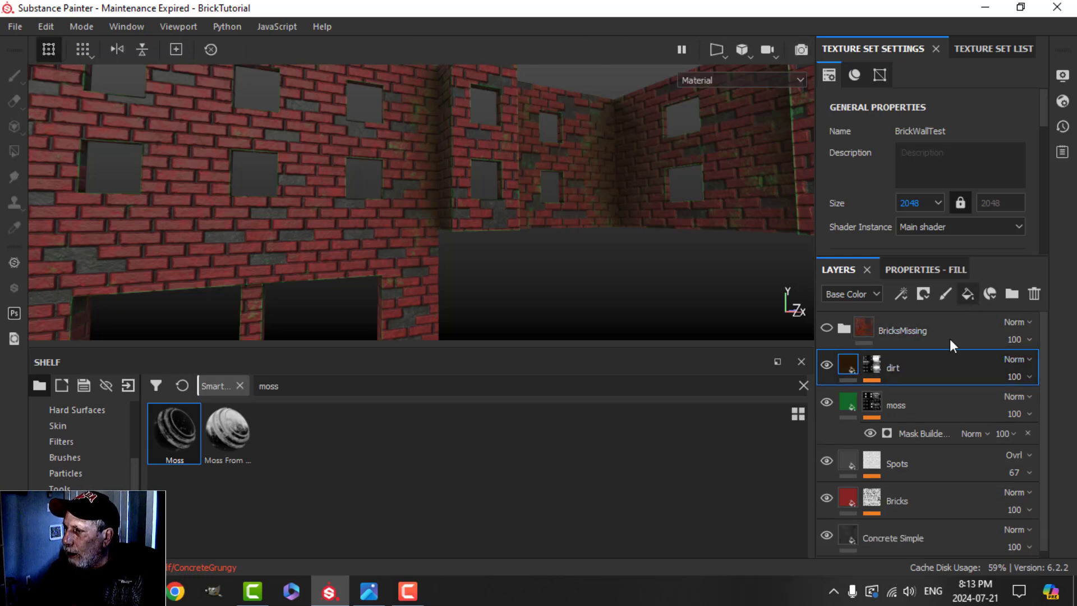
{"action": "left_click", "coordinate": [967, 294]}
{"action": "left_click", "coordinate": [924, 270]}
{"action": "left_click", "coordinate": [845, 352]}
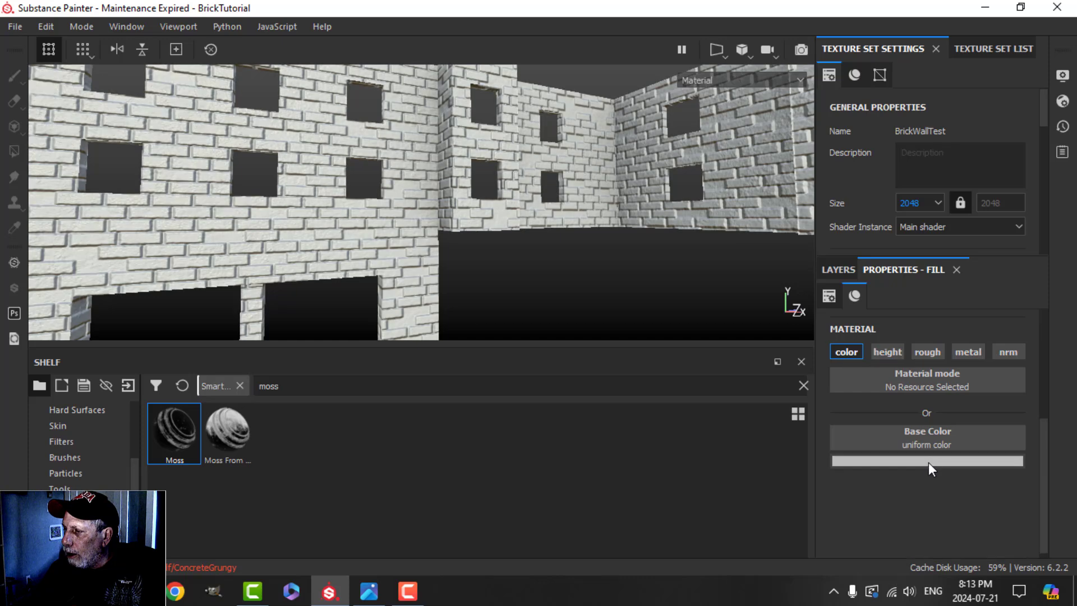
{"action": "left_click", "coordinate": [916, 461]}
{"action": "left_click", "coordinate": [860, 347]}
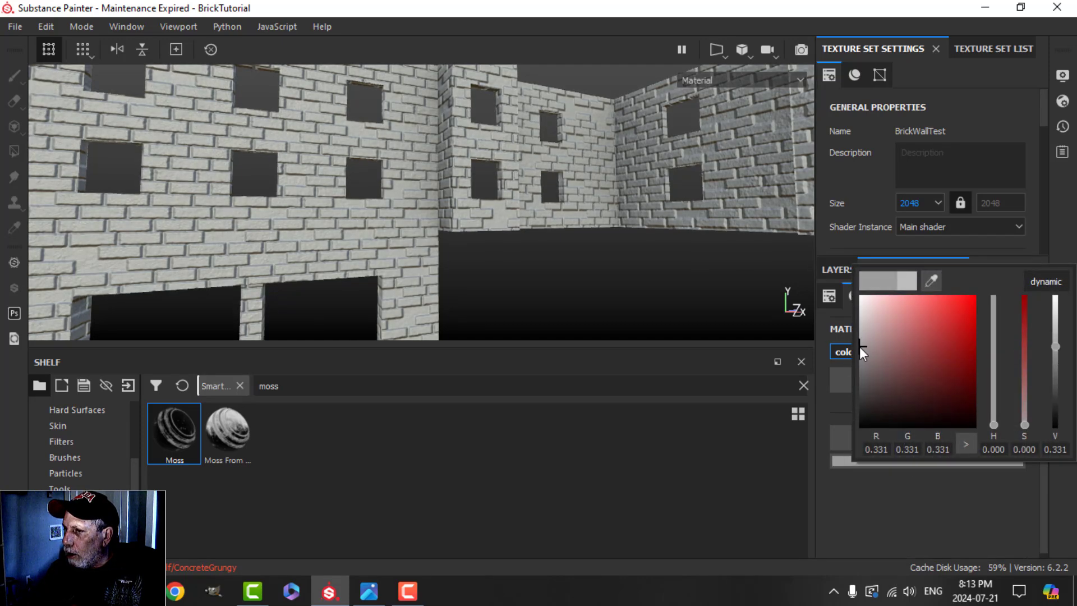
{"action": "left_click", "coordinate": [857, 294]}
Step: Add a black mask to the gray fill layer and add a fill effect to that mask
{"action": "left_click", "coordinate": [838, 270]}
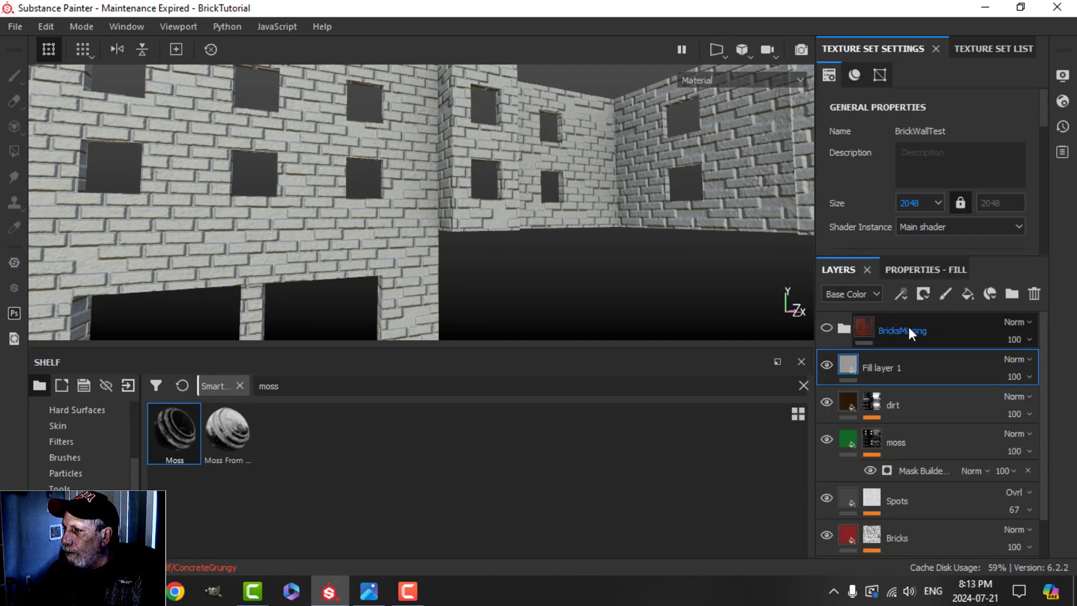
{"action": "left_click", "coordinate": [923, 293]}
{"action": "left_click", "coordinate": [940, 331]}
{"action": "left_click", "coordinate": [900, 293]}
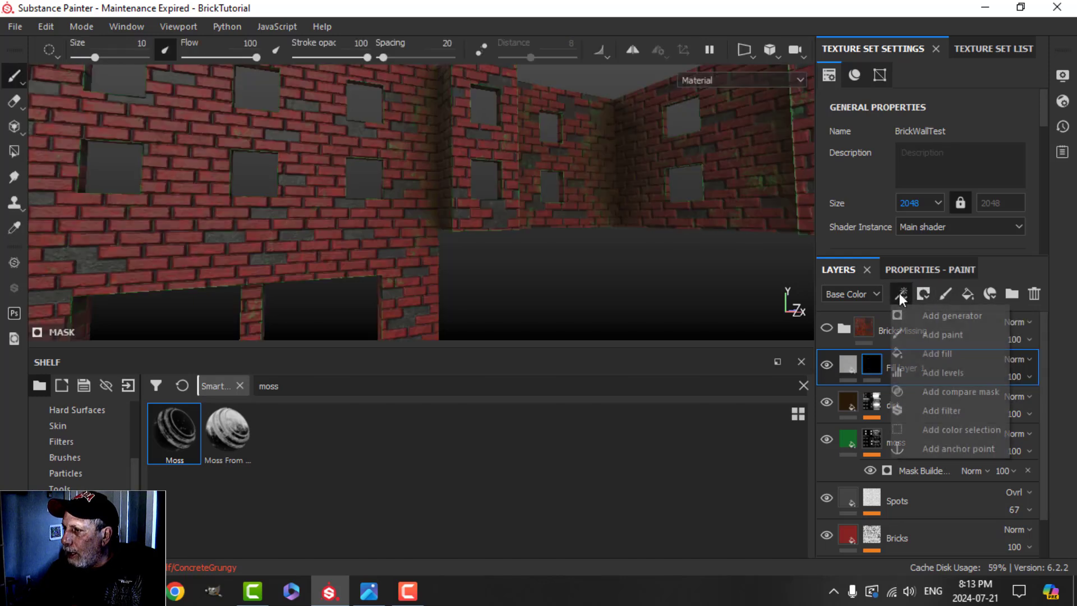
{"action": "left_click", "coordinate": [942, 354]}
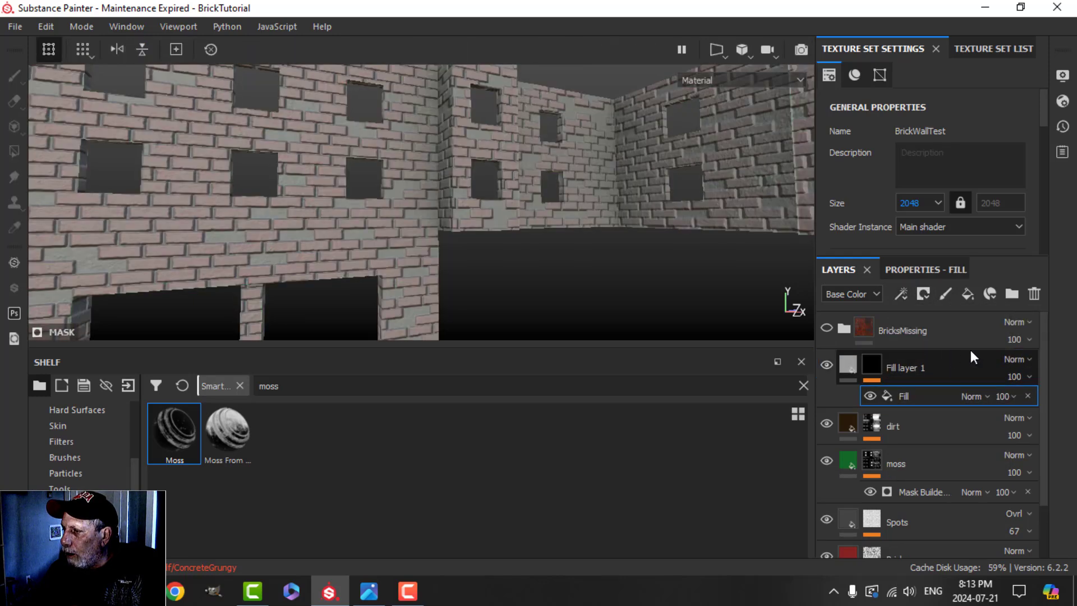
Step: Apply Grunge Map 007 from the grunges as the grayscale of the mask's fill effect
{"action": "left_click", "coordinate": [931, 275]}
{"action": "scroll", "coordinate": [78, 443], "scroll_direction": "up", "scroll_amount": 1}
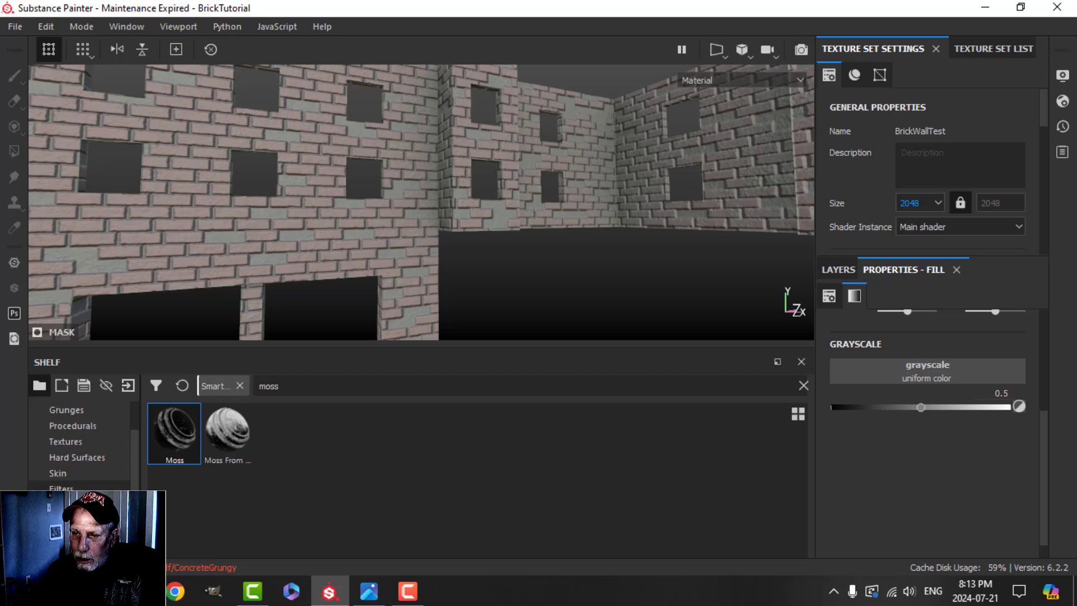
{"action": "scroll", "coordinate": [75, 474], "scroll_direction": "up", "scroll_amount": 1}
{"action": "left_click", "coordinate": [66, 457]}
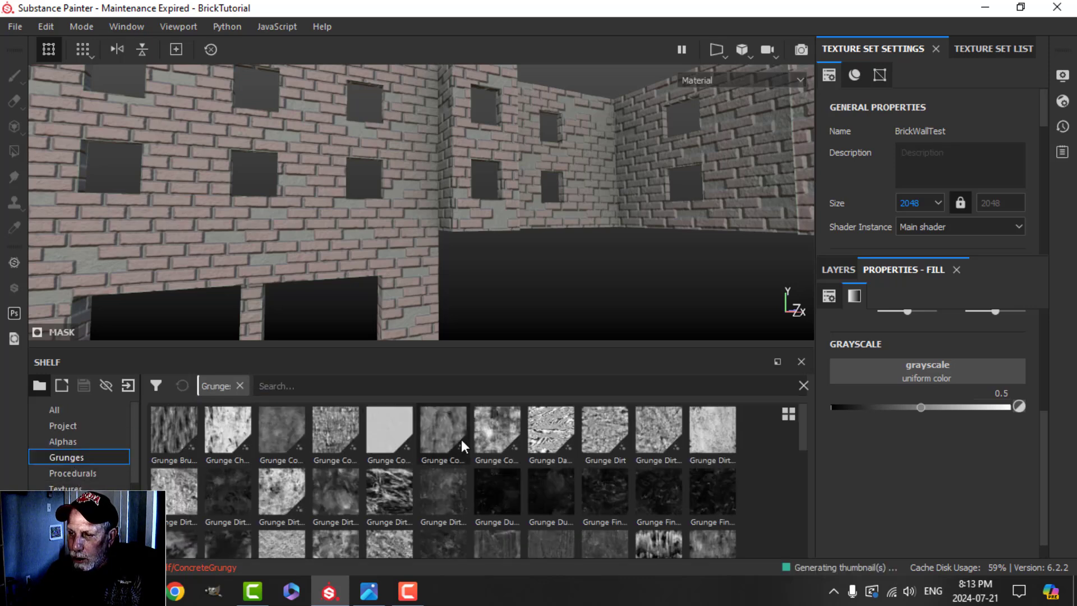
{"action": "scroll", "coordinate": [487, 529], "scroll_direction": "down", "scroll_amount": 3}
{"action": "left_click_drag", "start_coordinate": [605, 460], "coordinate": [900, 372]}
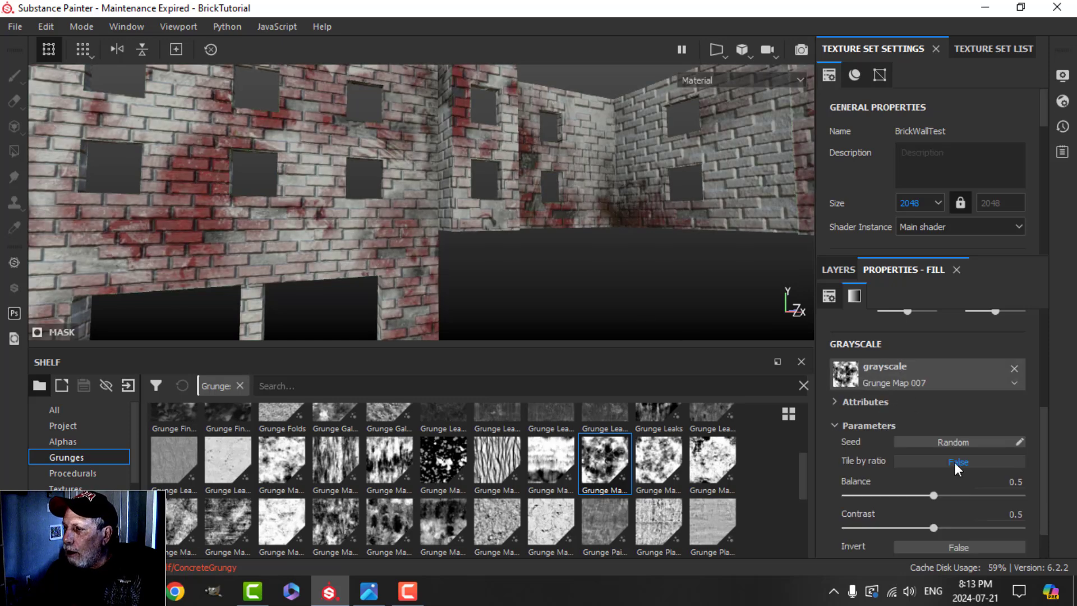
Step: Set the grunge map's balance to 0.35, its rotation to 69.94 and its projection to tri-planar
{"action": "left_click_drag", "start_coordinate": [933, 495], "coordinate": [907, 495]}
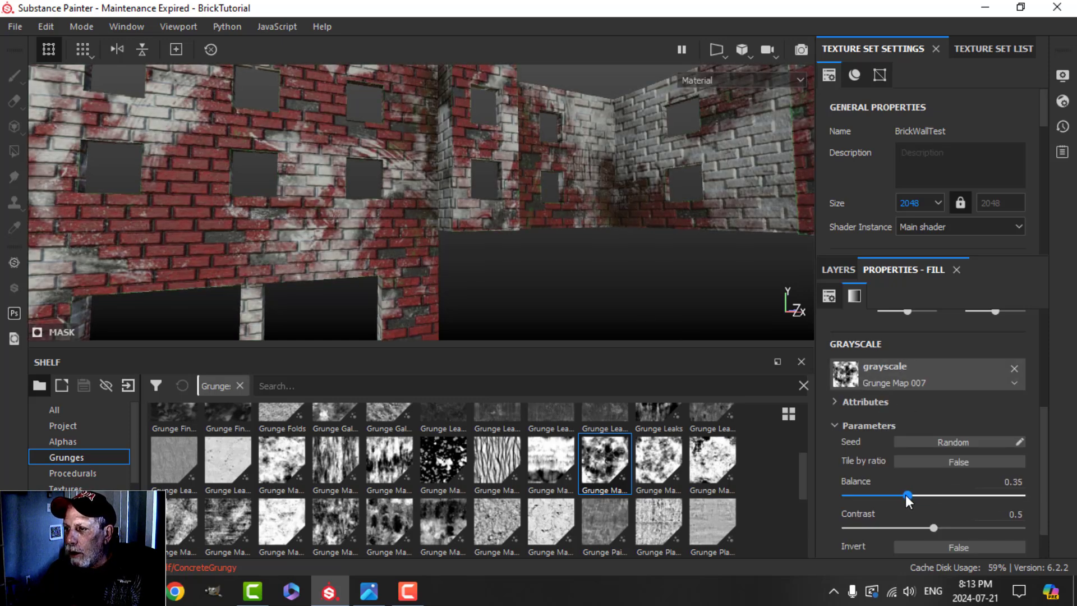
{"action": "scroll", "coordinate": [903, 415], "scroll_direction": "up", "scroll_amount": 3}
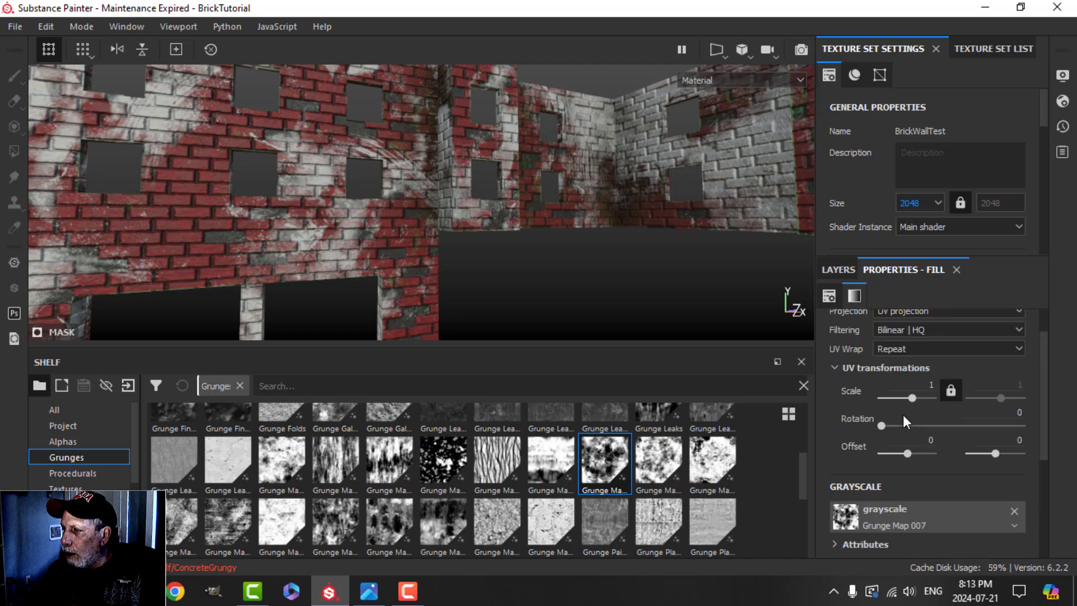
{"action": "left_click_drag", "start_coordinate": [887, 426], "coordinate": [913, 428]}
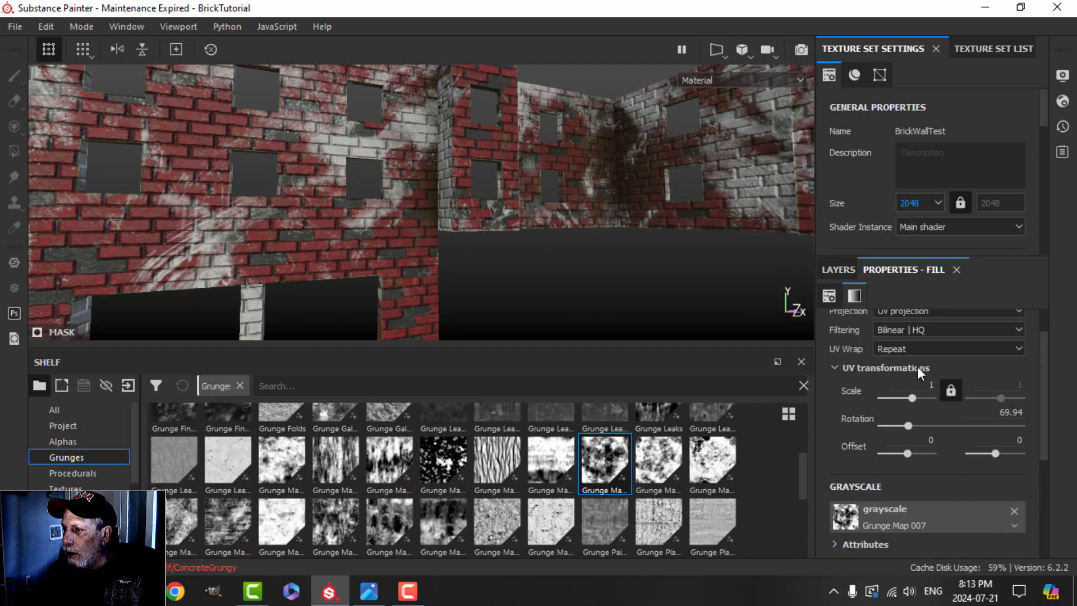
{"action": "left_click", "coordinate": [911, 312]}
{"action": "left_click", "coordinate": [908, 345]}
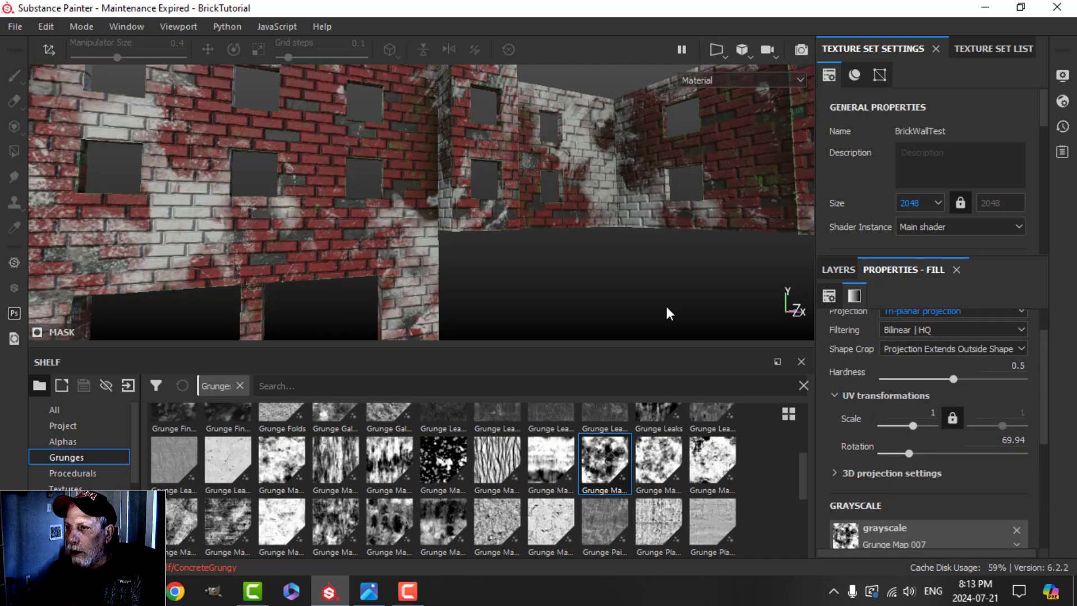
{"action": "left_click_drag", "start_coordinate": [521, 271], "coordinate": [496, 265], "text": "alt"}
Step: Try the Overlay blend mode on the gray grunge layer and inspect the walls up close
{"action": "left_click", "coordinate": [838, 270]}
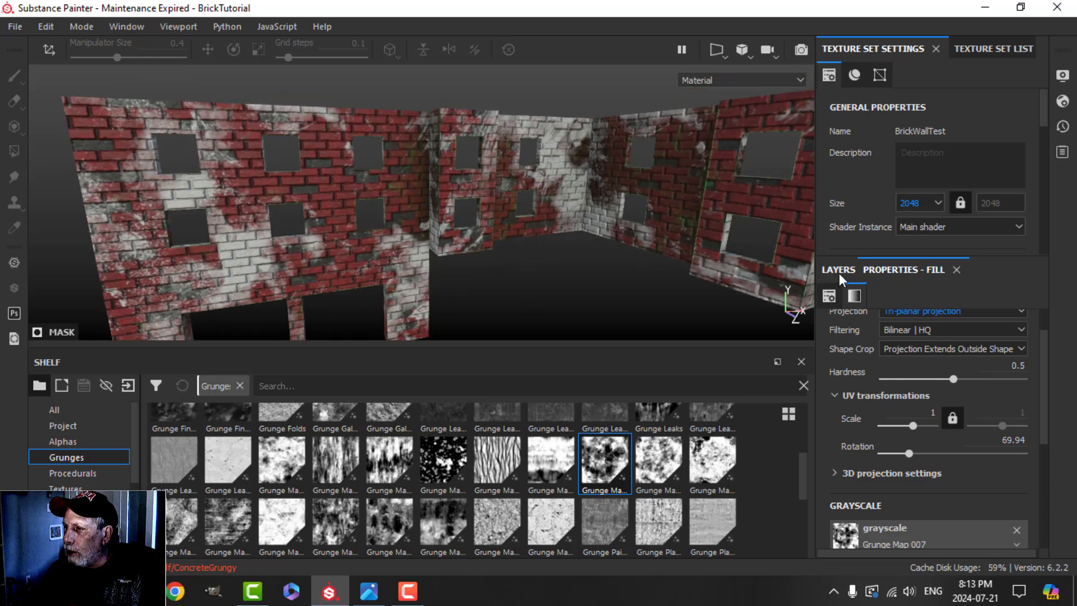
{"action": "left_click", "coordinate": [846, 364]}
{"action": "left_click", "coordinate": [1022, 359]}
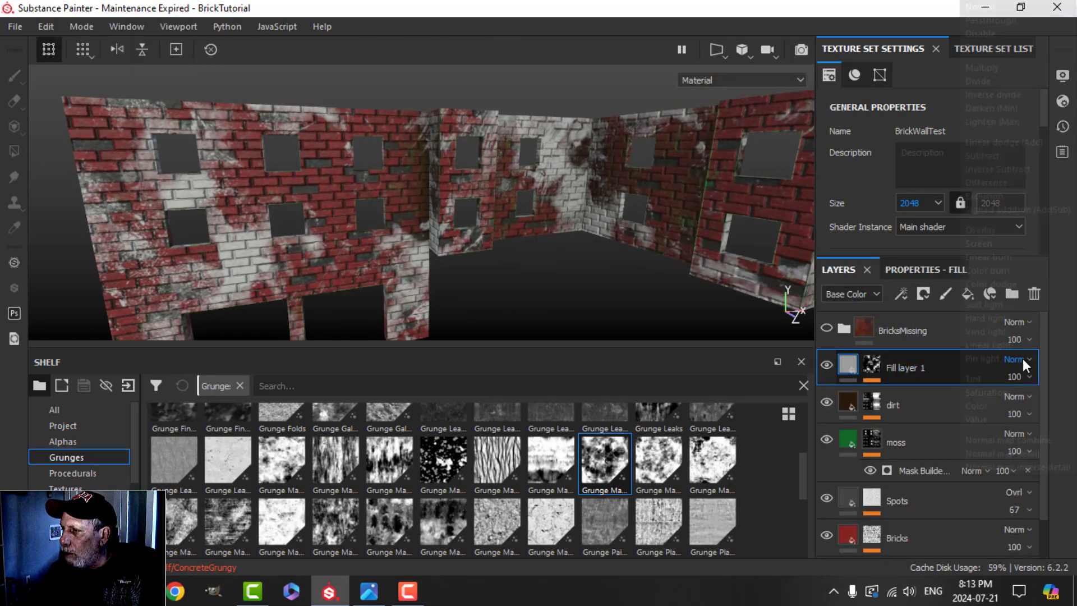
{"action": "left_click", "coordinate": [981, 230]}
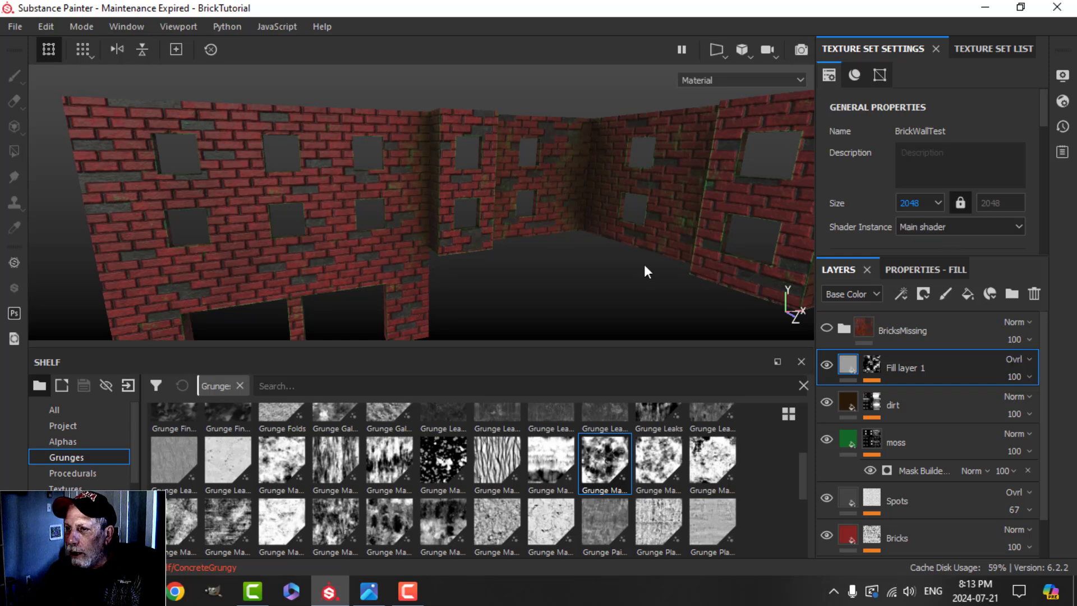
{"action": "scroll", "coordinate": [429, 275], "scroll_direction": "up", "scroll_amount": 3}
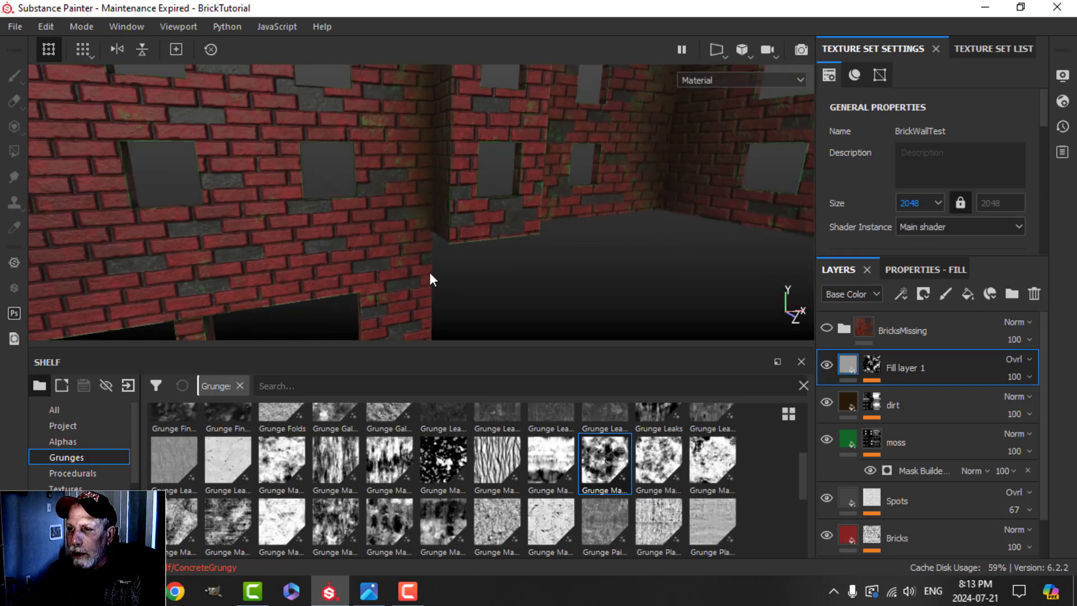
Step: Return the gray grunge layer's blend mode to Normal
{"action": "left_click", "coordinate": [1018, 361]}
{"action": "left_click", "coordinate": [978, 1]}
{"action": "left_click", "coordinate": [981, 1]}
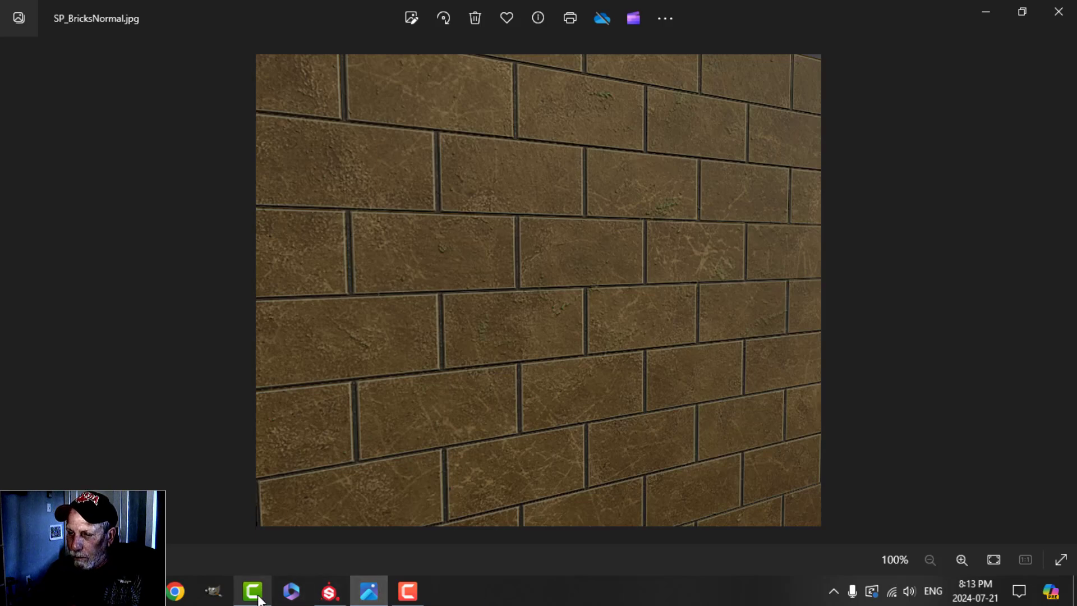
{"action": "left_click", "coordinate": [329, 594]}
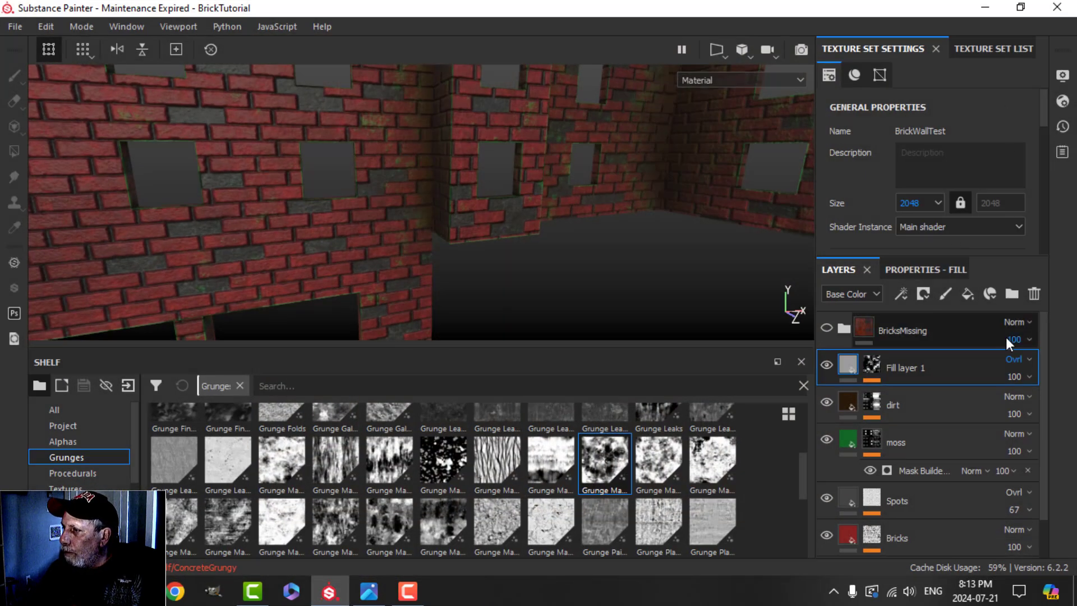
{"action": "left_click", "coordinate": [1018, 359]}
{"action": "left_click", "coordinate": [992, 8]}
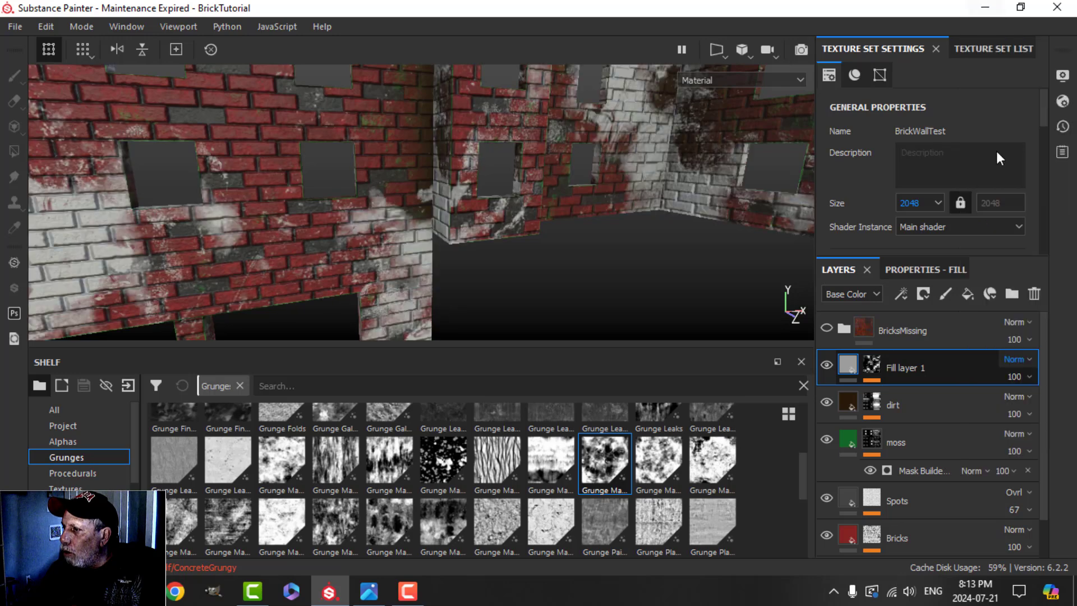
Step: Set the gray grunge layer's opacity to 55 after trying 9 on the walls
{"action": "left_click", "coordinate": [1014, 376]}
{"action": "left_click_drag", "start_coordinate": [1070, 405], "coordinate": [1008, 413]}
{"action": "left_click_drag", "start_coordinate": [473, 255], "coordinate": [508, 252], "text": "alt"}
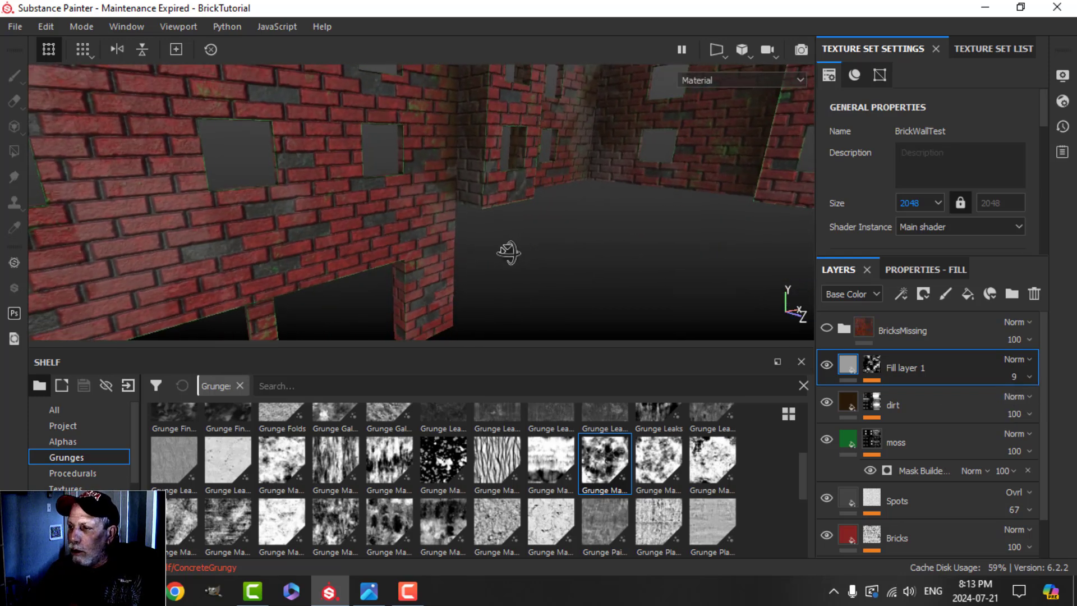
{"action": "left_click", "coordinate": [1029, 377]}
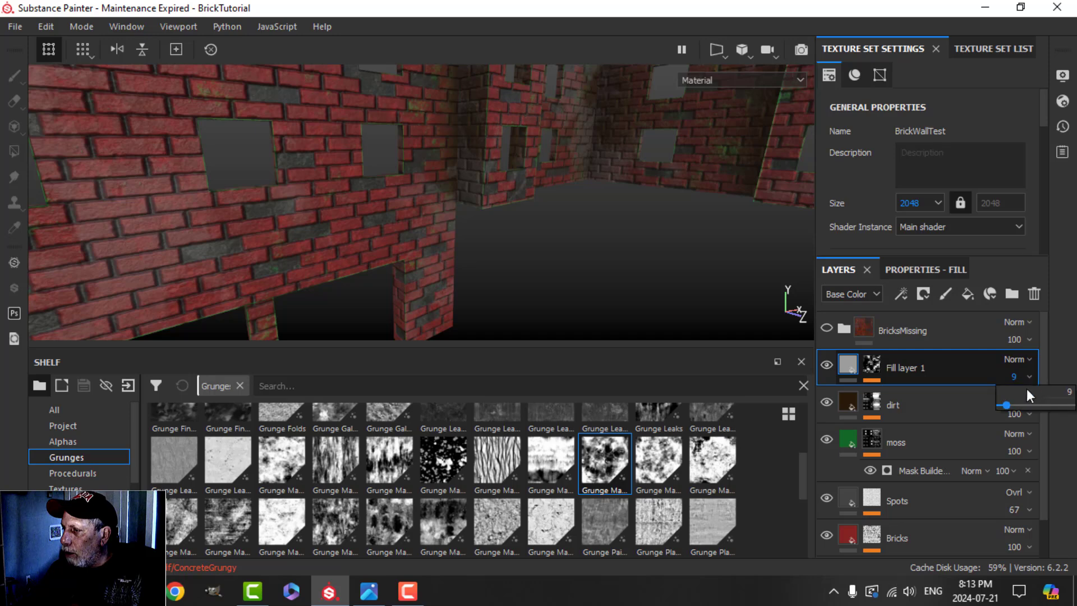
{"action": "left_click_drag", "start_coordinate": [1013, 406], "coordinate": [1038, 410]}
Step: Try Hard light on the gray grunge layer, then set its blend mode to Color dodge and its opacity to 100
{"action": "left_click", "coordinate": [1022, 362]}
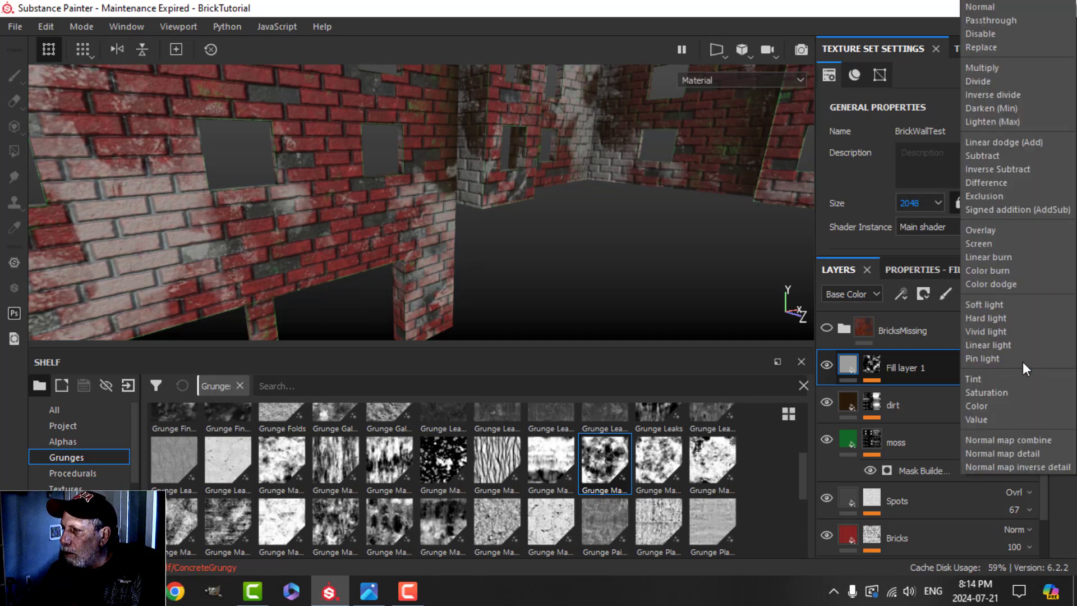
{"action": "left_click", "coordinate": [992, 317]}
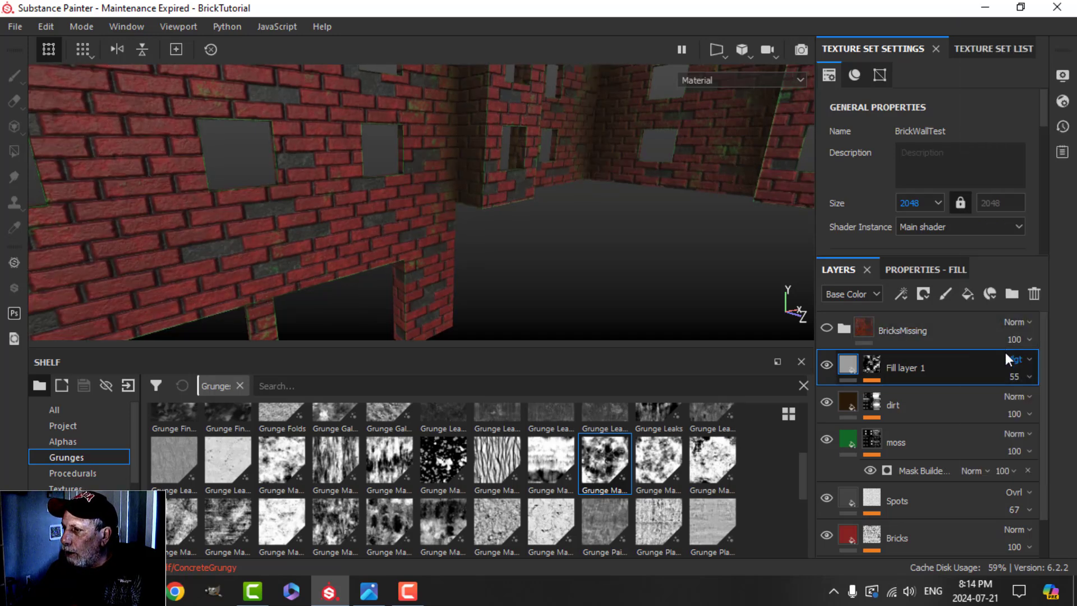
{"action": "left_click", "coordinate": [1016, 362]}
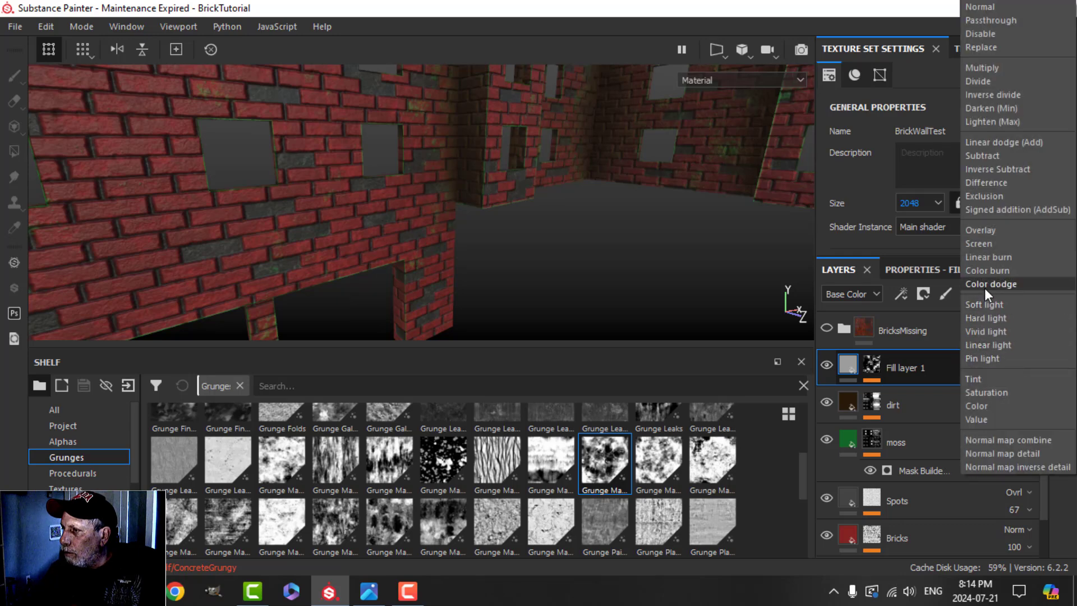
{"action": "left_click", "coordinate": [984, 284]}
{"action": "mouse_move", "coordinate": [586, 268]}
{"action": "left_mouse_down", "text": "alt"}
{"action": "mouse_move", "coordinate": [513, 246]}
{"action": "mouse_move", "coordinate": [550, 239]}
{"action": "left_mouse_up", "text": "alt"}
{"action": "left_click", "coordinate": [1014, 376]}
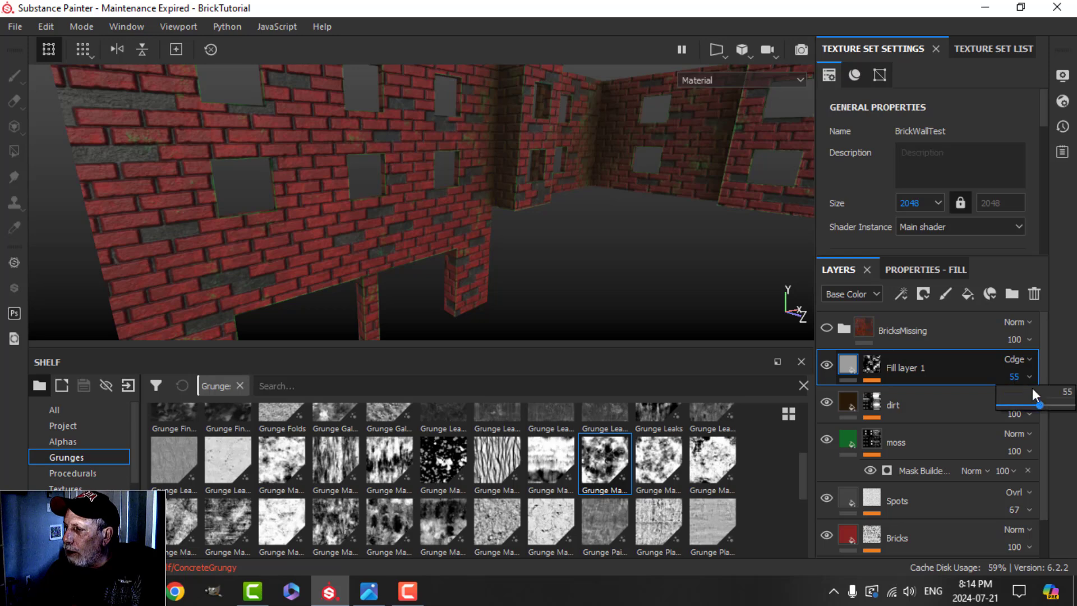
{"action": "left_click_drag", "start_coordinate": [1038, 405], "coordinate": [1068, 404]}
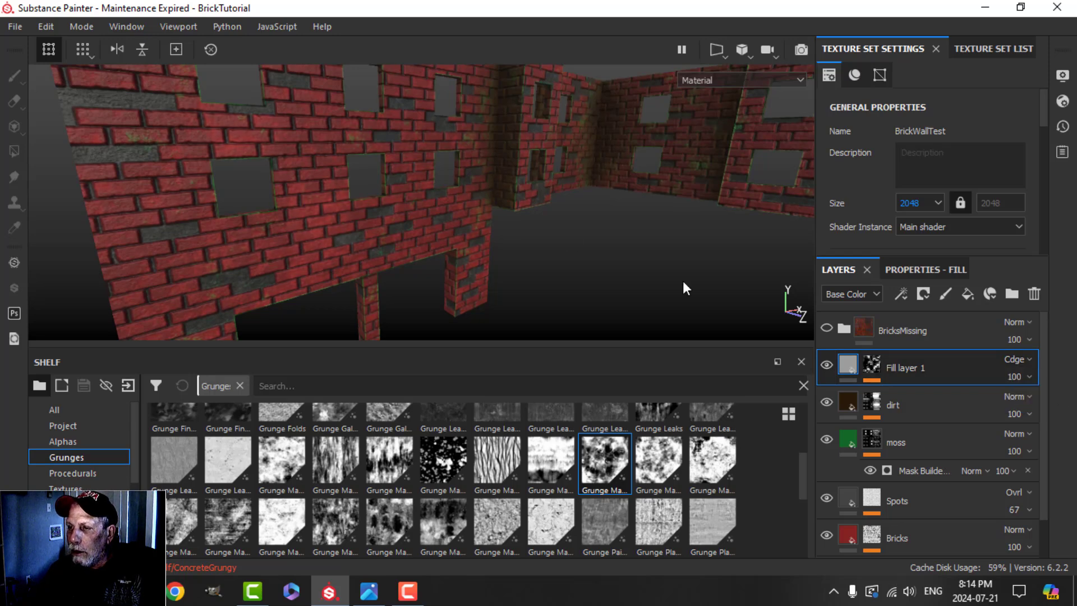
Step: Examine the brick walls from several angles in the enlarged viewport to judge the grunge effect
{"action": "mouse_move", "coordinate": [595, 257]}
{"action": "left_mouse_down", "text": "alt"}
{"action": "mouse_move", "coordinate": [510, 250]}
{"action": "mouse_move", "coordinate": [555, 253]}
{"action": "mouse_move", "coordinate": [567, 267]}
{"action": "left_mouse_up", "text": "alt"}
{"action": "key", "text": "Tab"}
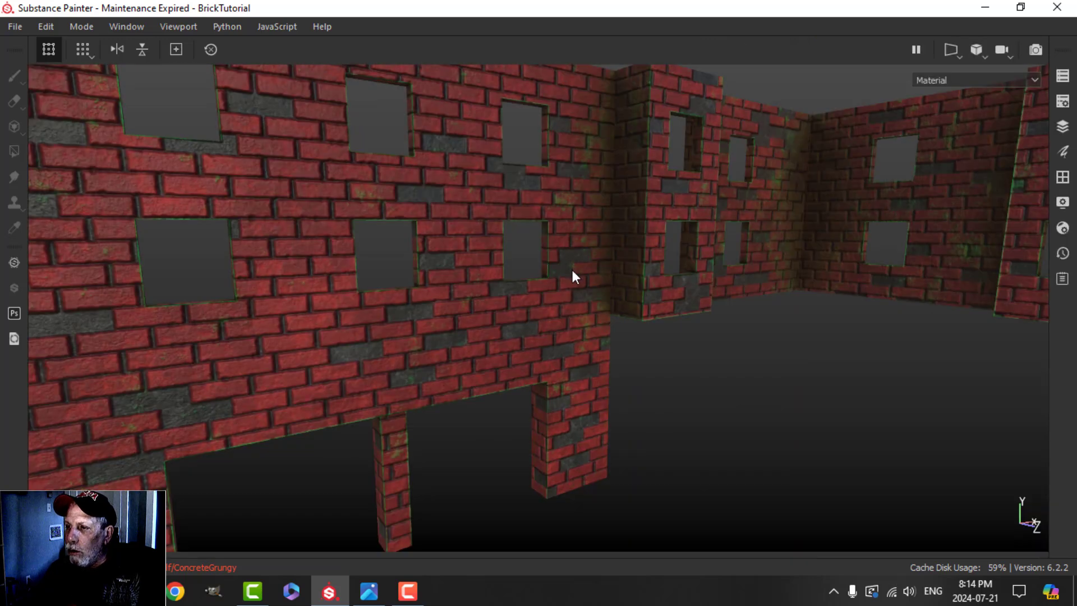
{"action": "middle_click_drag", "start_coordinate": [597, 269], "coordinate": [570, 271], "text": "alt"}
{"action": "scroll", "coordinate": [568, 275], "scroll_direction": "up", "scroll_amount": 2}
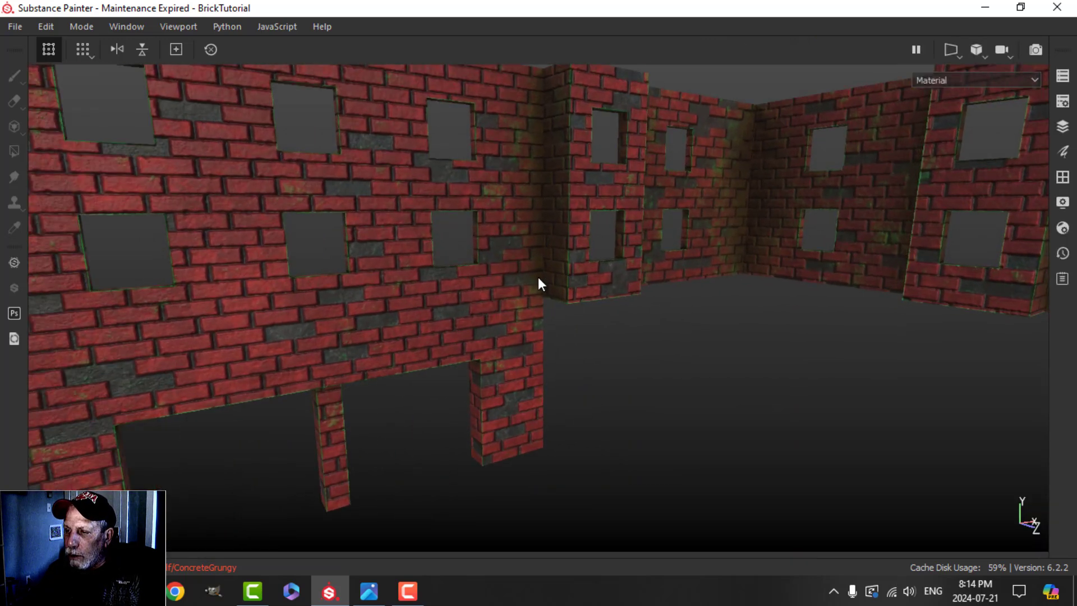
{"action": "scroll", "coordinate": [537, 278], "scroll_direction": "up", "scroll_amount": 2}
{"action": "middle_click_drag", "start_coordinate": [480, 283], "coordinate": [508, 288], "text": "alt"}
{"action": "left_click_drag", "start_coordinate": [508, 287], "coordinate": [484, 309], "text": "alt"}
{"action": "scroll", "coordinate": [428, 301], "scroll_direction": "down", "scroll_amount": 2}
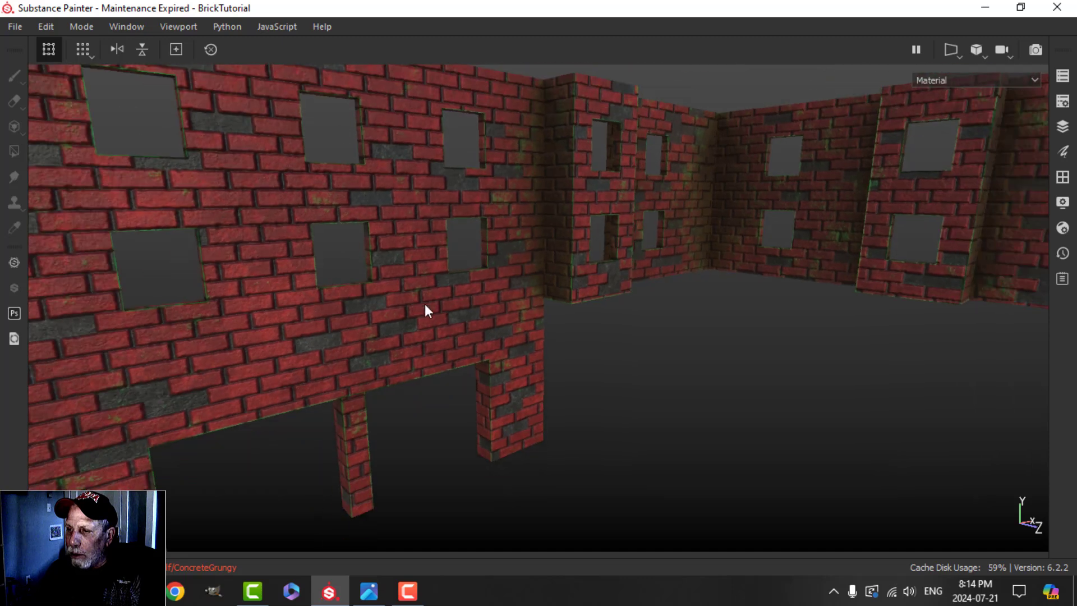
{"action": "middle_click_drag", "start_coordinate": [561, 331], "coordinate": [543, 330], "text": "alt"}
Step: Rename the light gray fill layer as grunge and duplicate the Bricks layer
{"action": "key", "text": "Tab"}
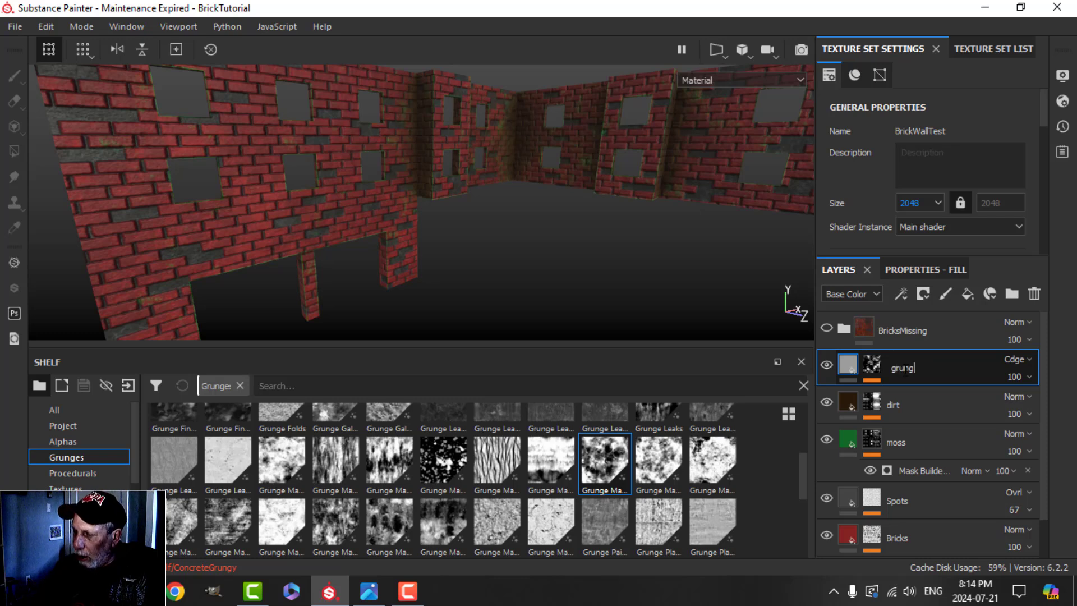
{"action": "scroll", "coordinate": [901, 484], "scroll_direction": "down", "scroll_amount": 1}
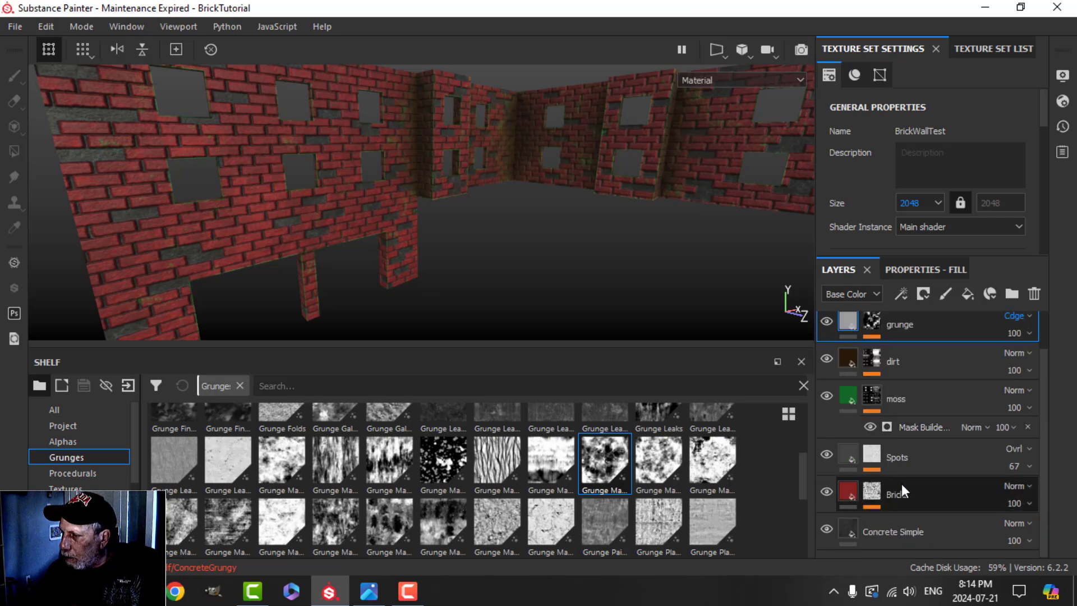
{"action": "right_click", "coordinate": [850, 490]}
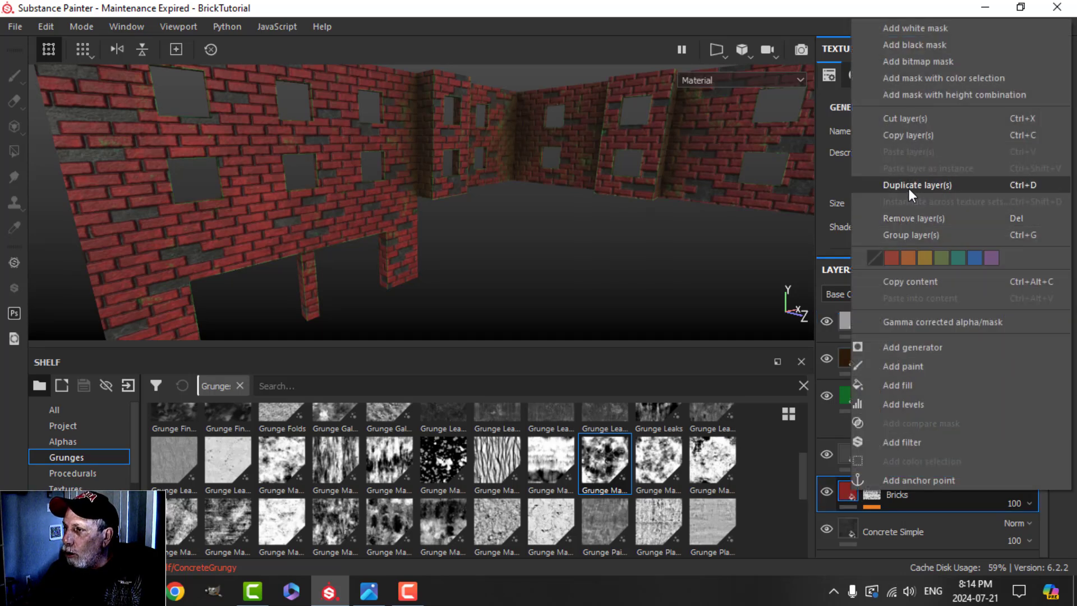
{"action": "left_click", "coordinate": [908, 186]}
Step: Change the base color of the duplicated bricks layer to orange-brown with a hue of 0.048
{"action": "scroll", "coordinate": [290, 217], "scroll_direction": "up", "scroll_amount": 3}
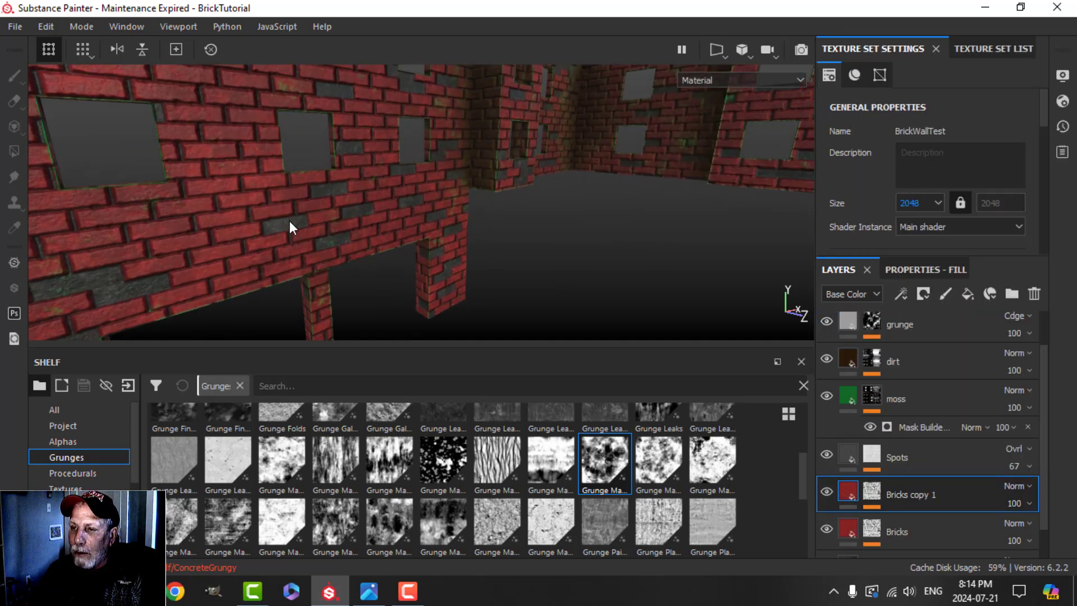
{"action": "scroll", "coordinate": [289, 220], "scroll_direction": "up", "scroll_amount": 2}
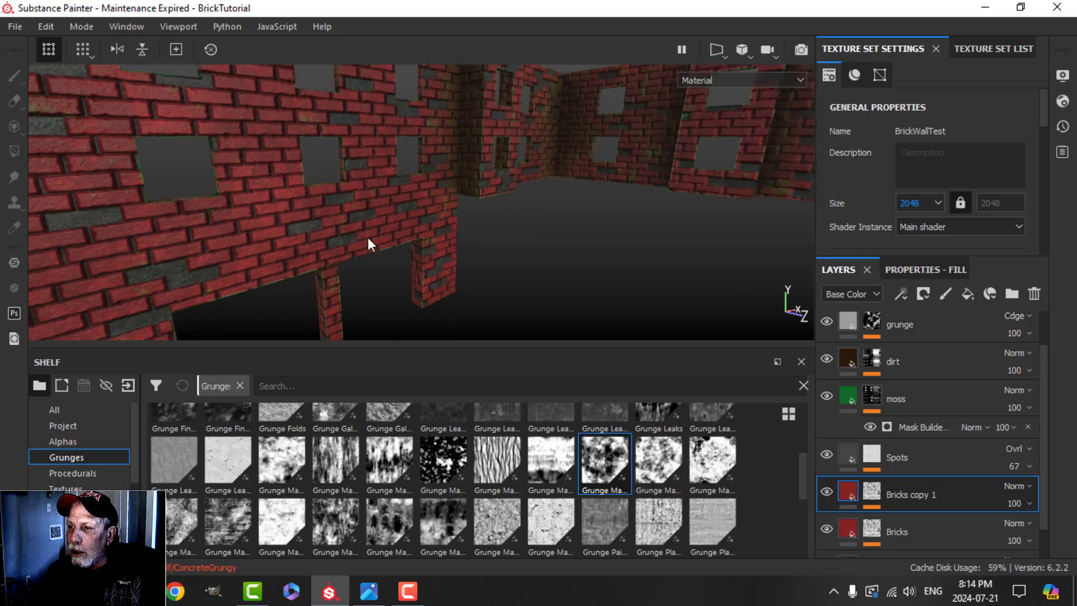
{"action": "left_click_drag", "start_coordinate": [368, 243], "coordinate": [416, 239], "text": "alt"}
{"action": "scroll", "coordinate": [469, 247], "scroll_direction": "up", "scroll_amount": 2}
{"action": "left_click", "coordinate": [869, 497]}
{"action": "left_click", "coordinate": [914, 270]}
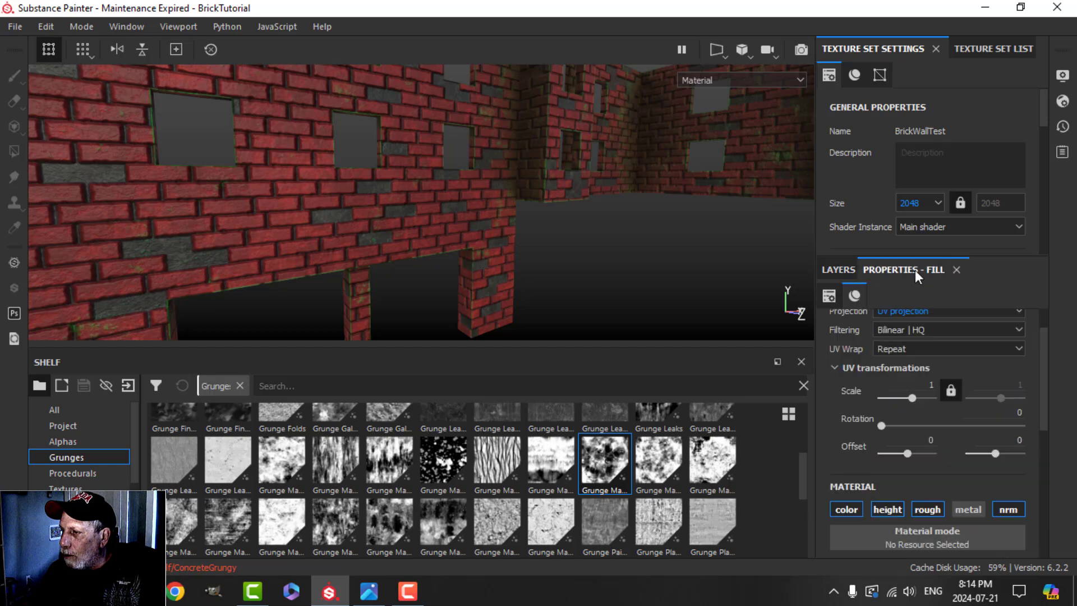
{"action": "scroll", "coordinate": [918, 506], "scroll_direction": "down", "scroll_amount": 2}
{"action": "left_click", "coordinate": [927, 522]}
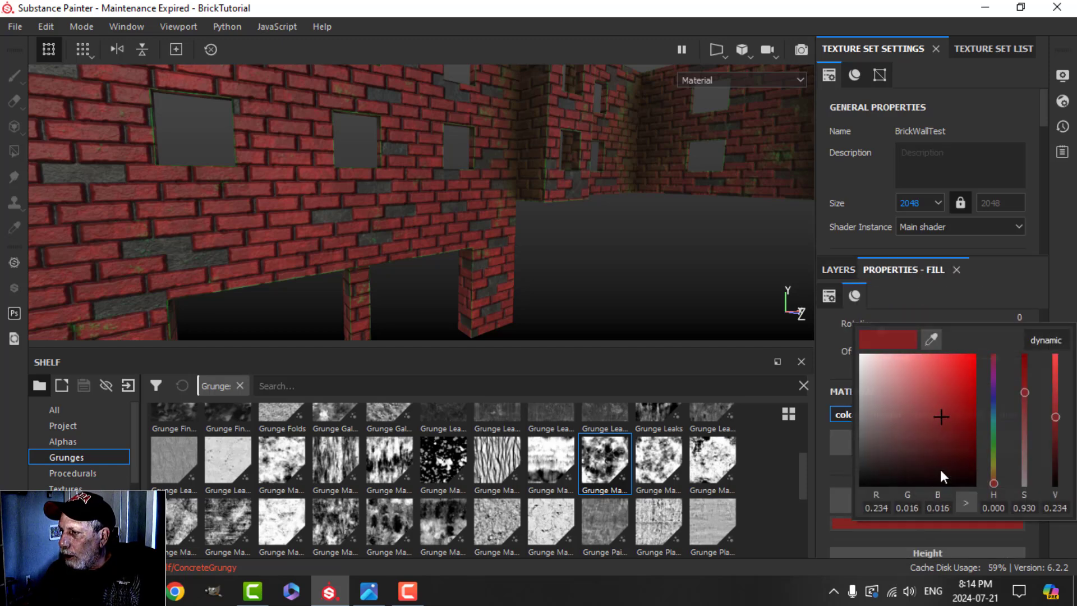
{"action": "left_click", "coordinate": [994, 480]}
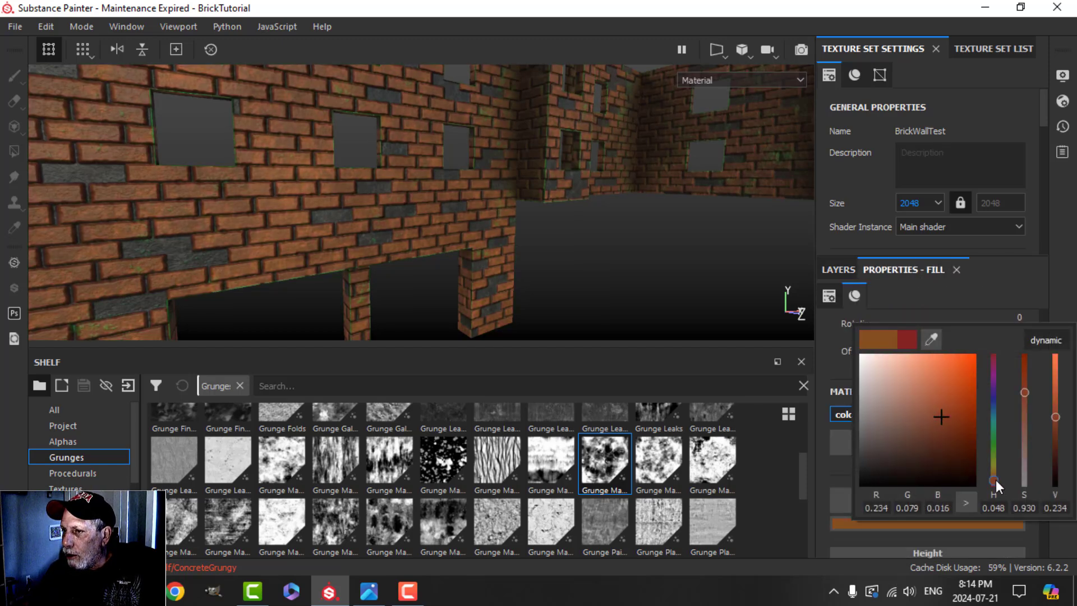
{"action": "left_click_drag", "start_coordinate": [597, 282], "coordinate": [271, 197], "text": "alt"}
{"action": "left_click_drag", "start_coordinate": [328, 221], "coordinate": [388, 222], "text": "alt"}
{"action": "scroll", "coordinate": [954, 473], "scroll_direction": "down", "scroll_amount": 5}
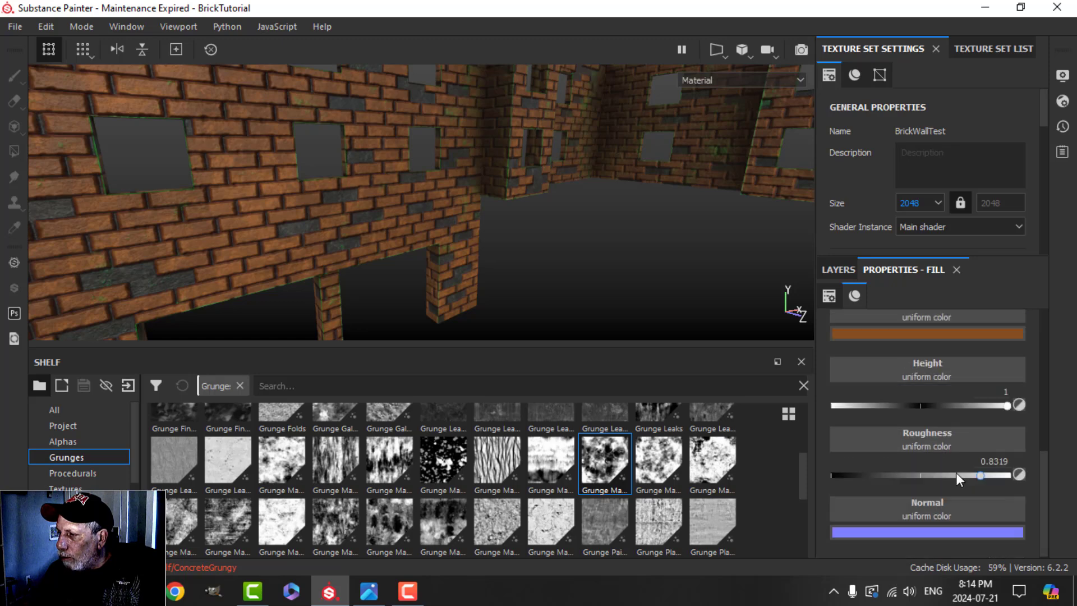
Step: Open the Brick generator settings in the duplicated bricks layer's mask and review its projection, histogram and pattern parameters
{"action": "scroll", "coordinate": [890, 381], "scroll_direction": "up", "scroll_amount": 5}
{"action": "left_click", "coordinate": [840, 271]}
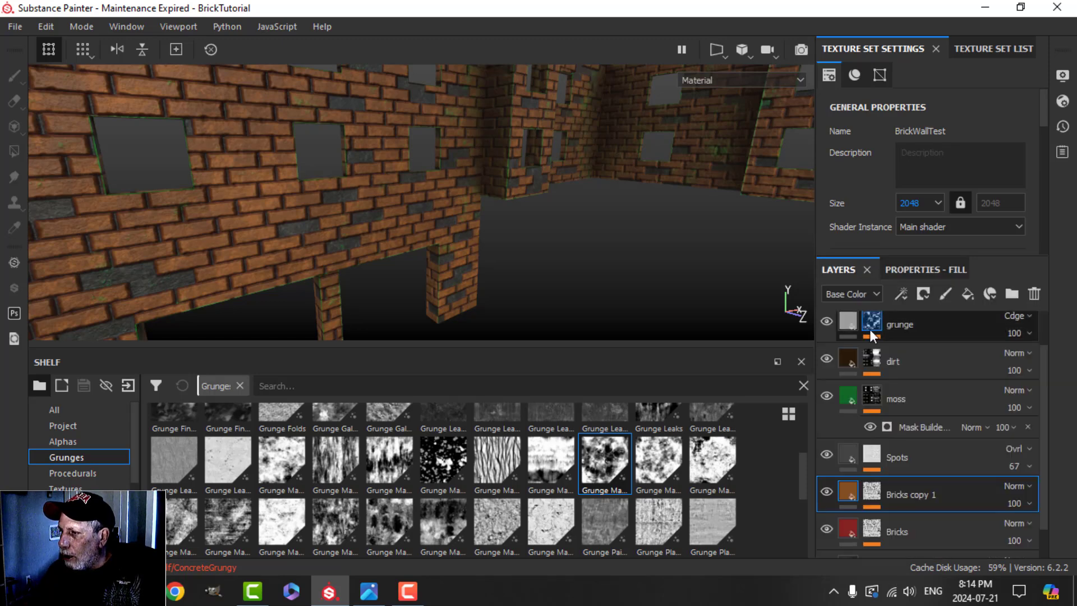
{"action": "left_click", "coordinate": [873, 490]}
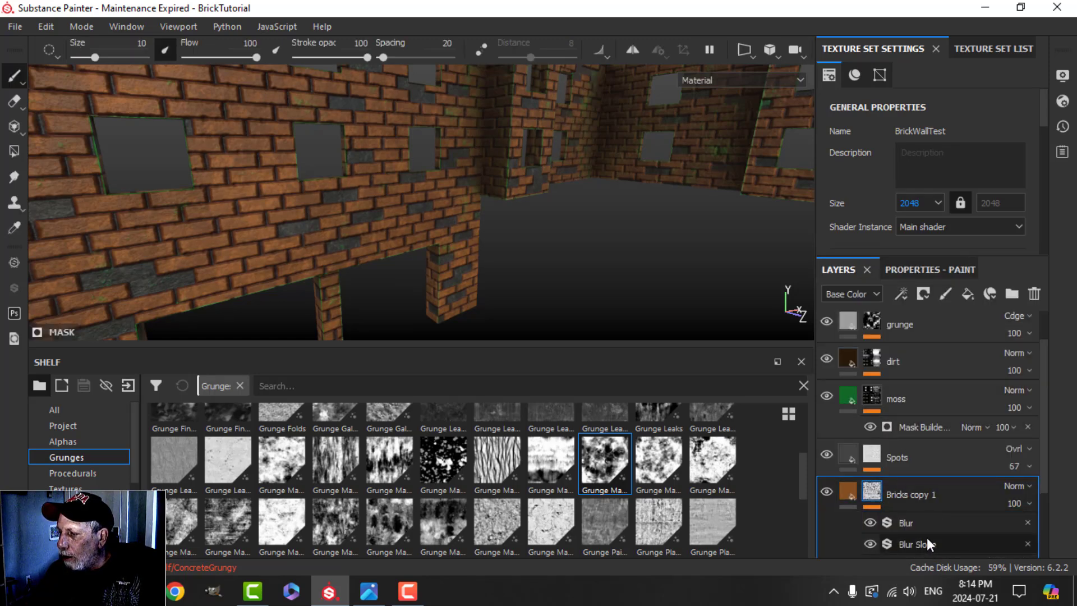
{"action": "scroll", "coordinate": [926, 534], "scroll_direction": "down", "scroll_amount": 3}
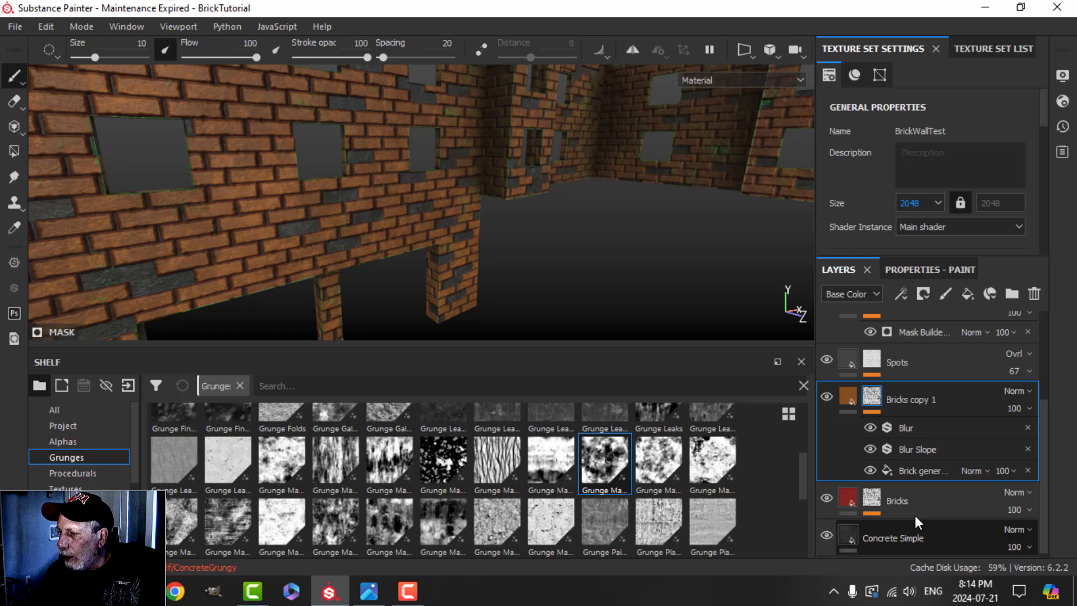
{"action": "left_click", "coordinate": [904, 470]}
{"action": "left_click", "coordinate": [929, 273]}
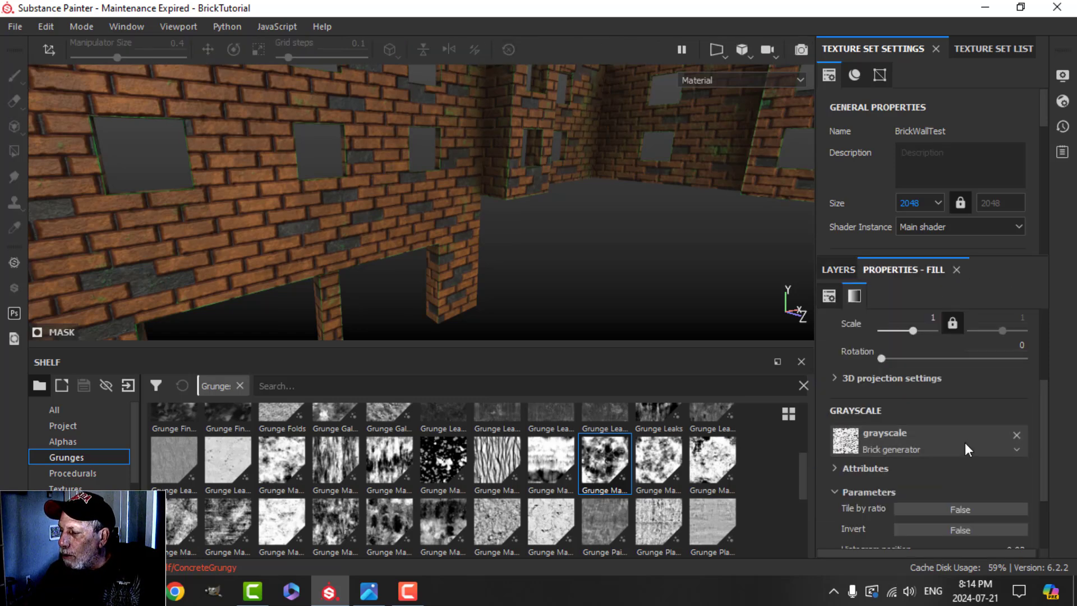
{"action": "scroll", "coordinate": [967, 439], "scroll_direction": "down", "scroll_amount": 2}
{"action": "scroll", "coordinate": [952, 469], "scroll_direction": "up", "scroll_amount": 4}
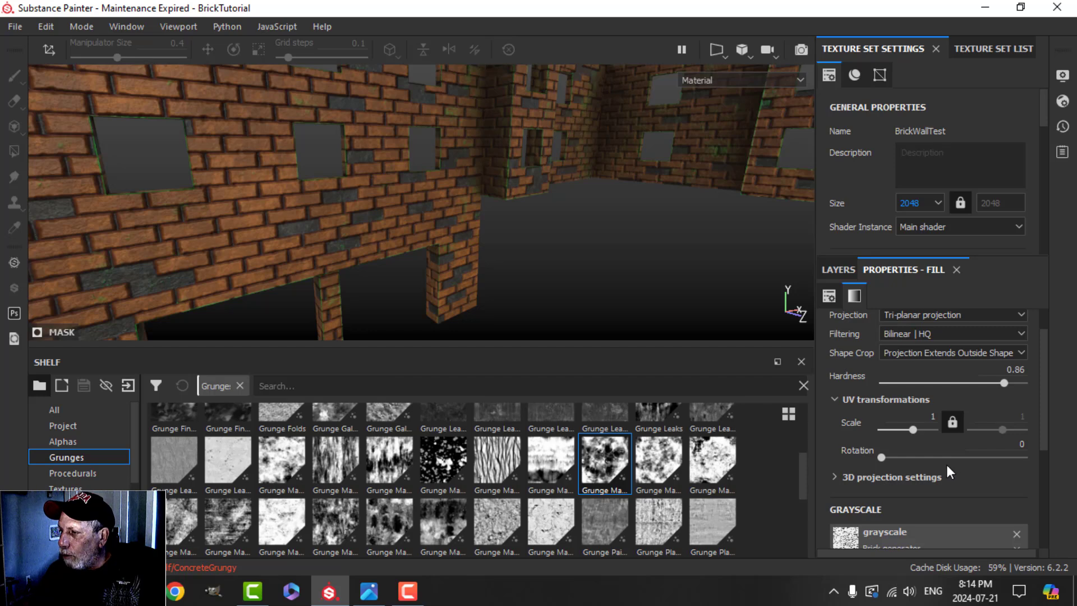
{"action": "scroll", "coordinate": [946, 465], "scroll_direction": "down", "scroll_amount": 4}
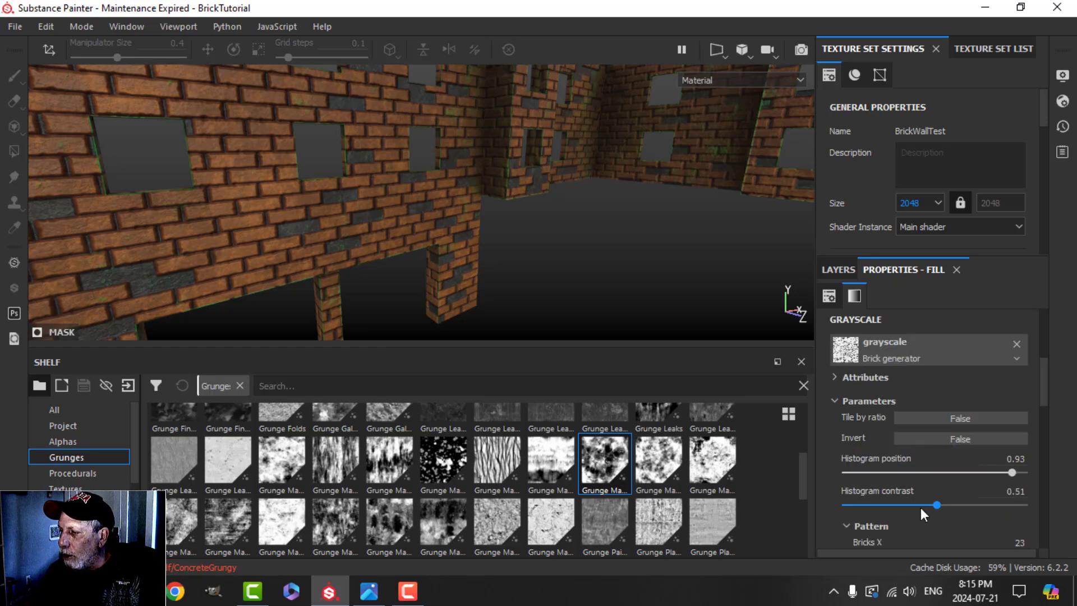
{"action": "scroll", "coordinate": [923, 511], "scroll_direction": "down", "scroll_amount": 3}
{"action": "scroll", "coordinate": [238, 215], "scroll_direction": "down", "scroll_amount": 3}
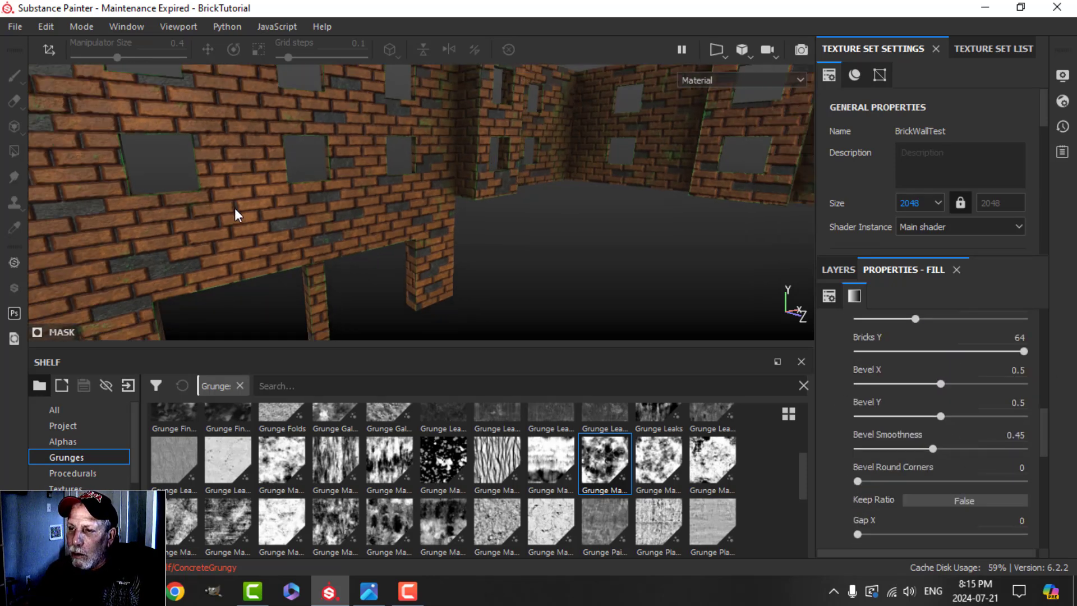
Step: Inspect the orange-brown brick walls from several angles in the enlarged viewport
{"action": "middle_click_drag", "start_coordinate": [322, 219], "coordinate": [368, 236], "text": "alt"}
{"action": "left_click_drag", "start_coordinate": [368, 234], "coordinate": [227, 268], "text": "alt"}
{"action": "key", "text": "Tab"}
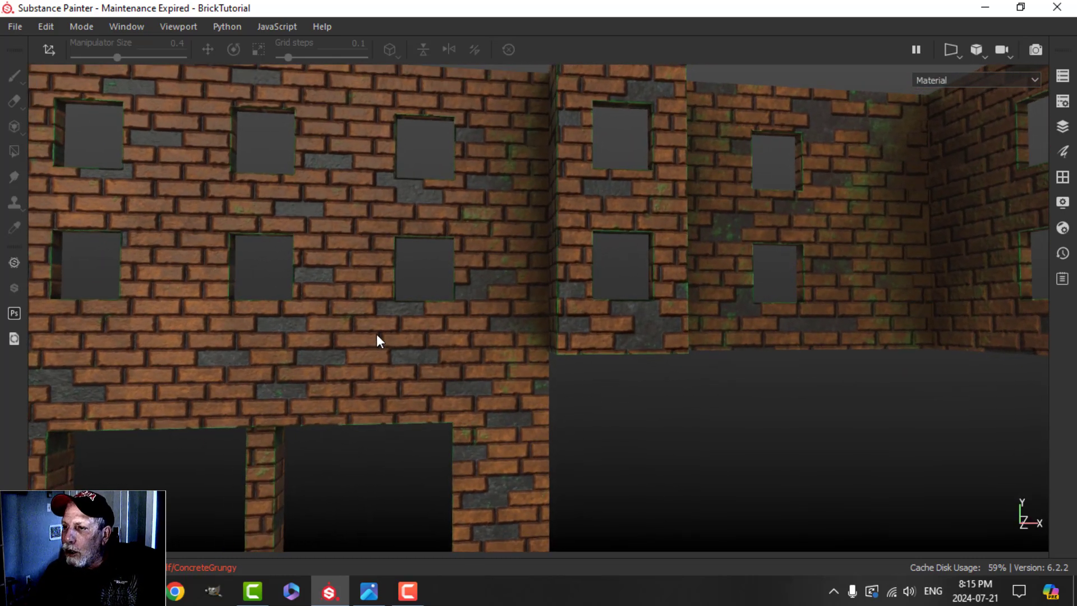
{"action": "left_click_drag", "start_coordinate": [376, 335], "coordinate": [511, 348], "text": "alt"}
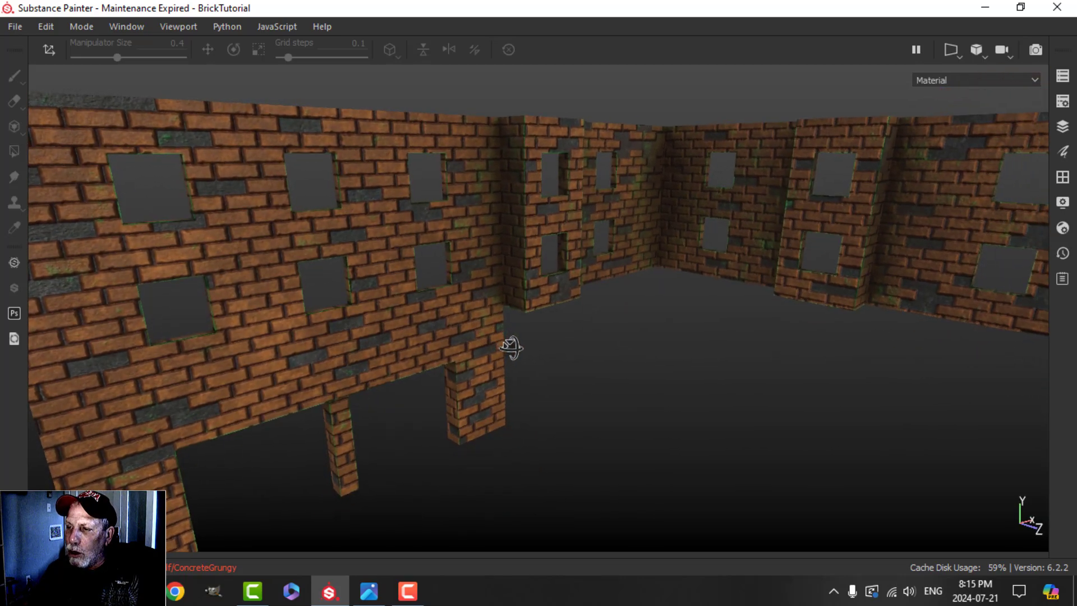
{"action": "right_click_drag", "start_coordinate": [647, 337], "coordinate": [639, 340], "text": "shift"}
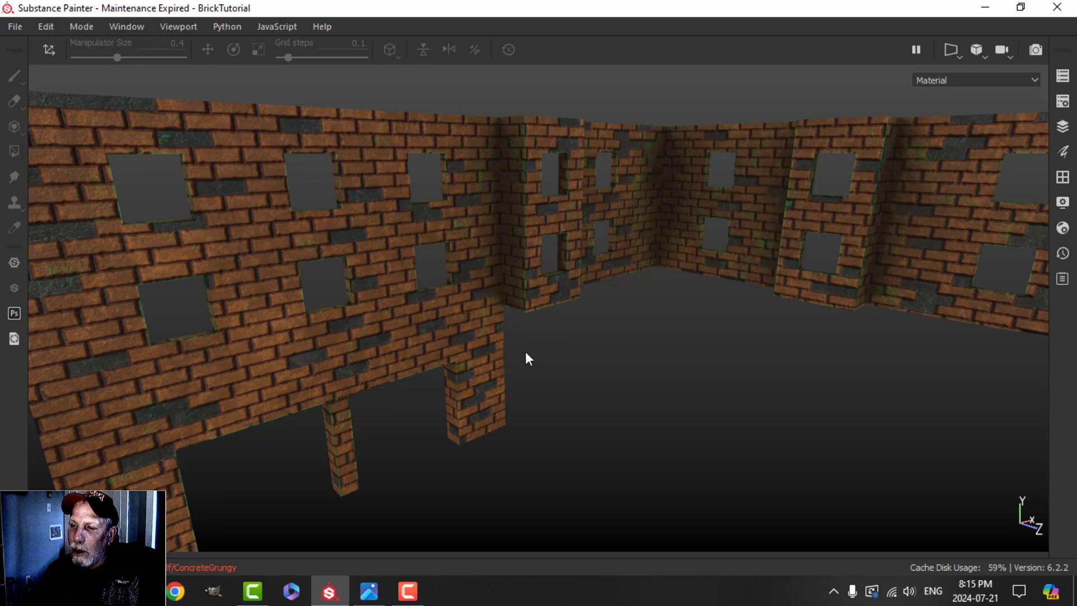
{"action": "left_click_drag", "start_coordinate": [527, 359], "coordinate": [457, 336], "text": "alt"}
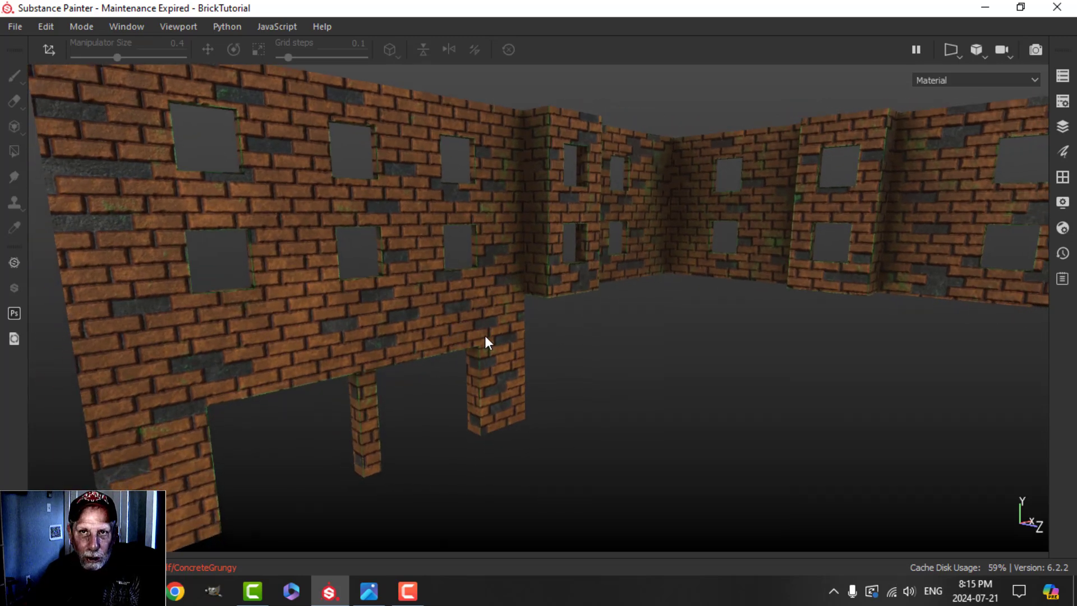